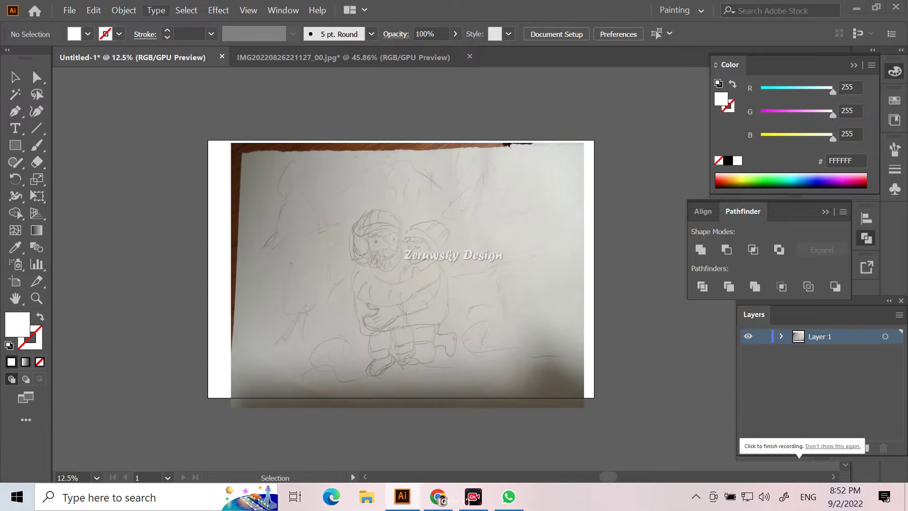
- Add a new layer above the sketch and name it LINEART
key(ctrl+equal)
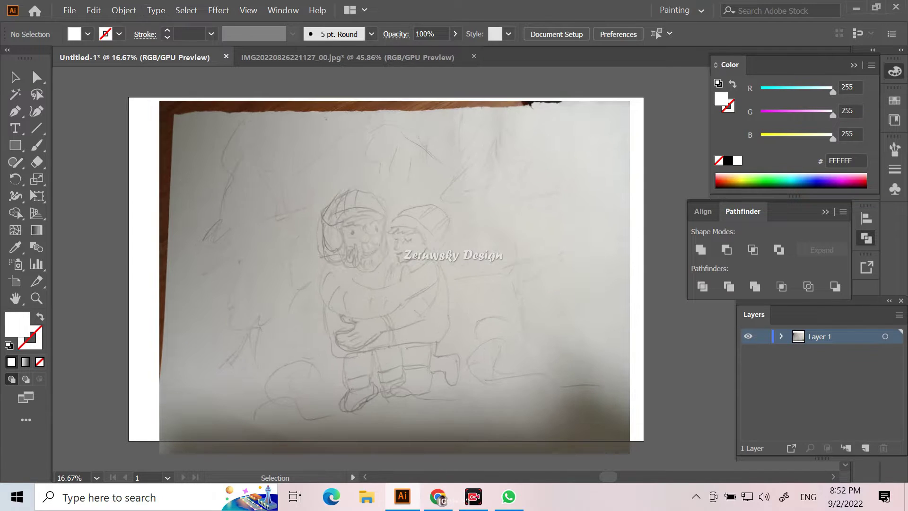
key(ctrl+l)
double_click(823, 336)
text(Li)
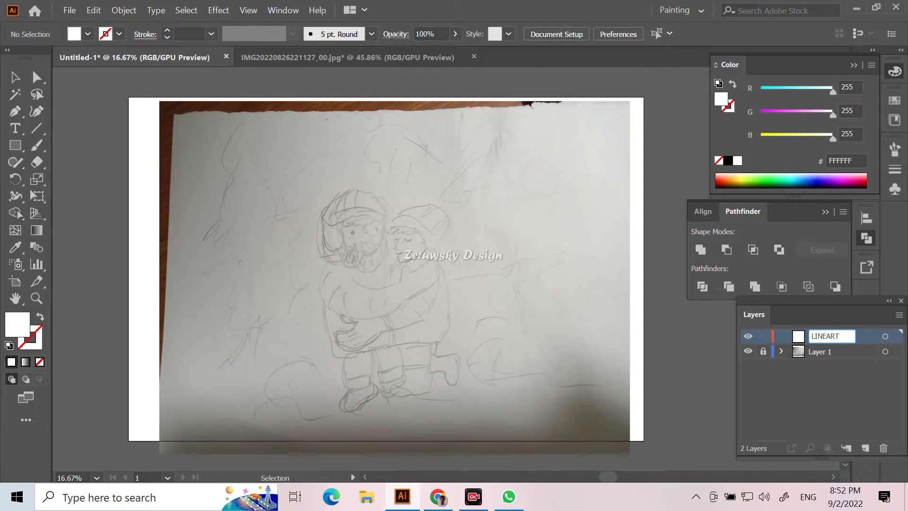
key(Return)
- Create a new pressure-sensitive Calligraphic brush and set the colour to black
click(371, 34)
click(335, 144)
key(Return)
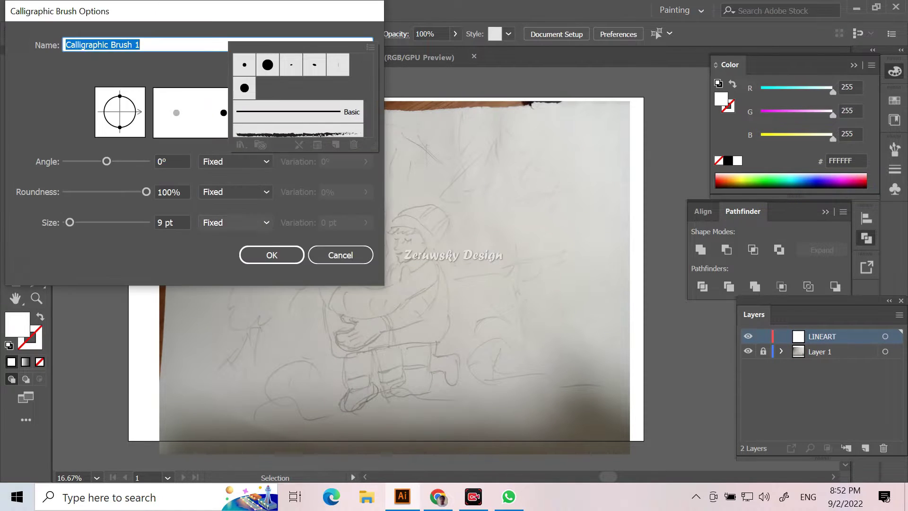
key(Return)
double_click(14, 326)
key(Return)
- Zoom in on the two figures and take the Paintbrush with fill set to none
key(ctrl+equal)
key(ctrl+equal)
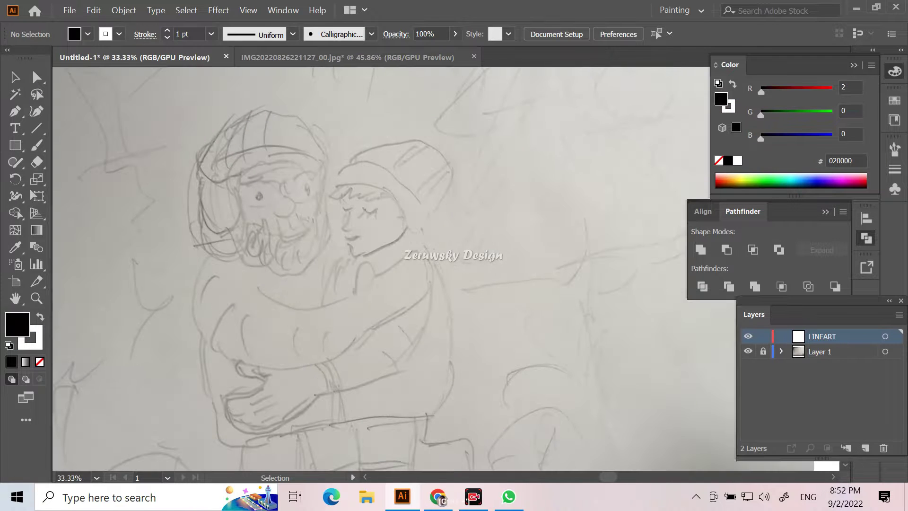
key(ctrl+minus)
key(ctrl+equal)
key(ctrl+equal)
key(b)
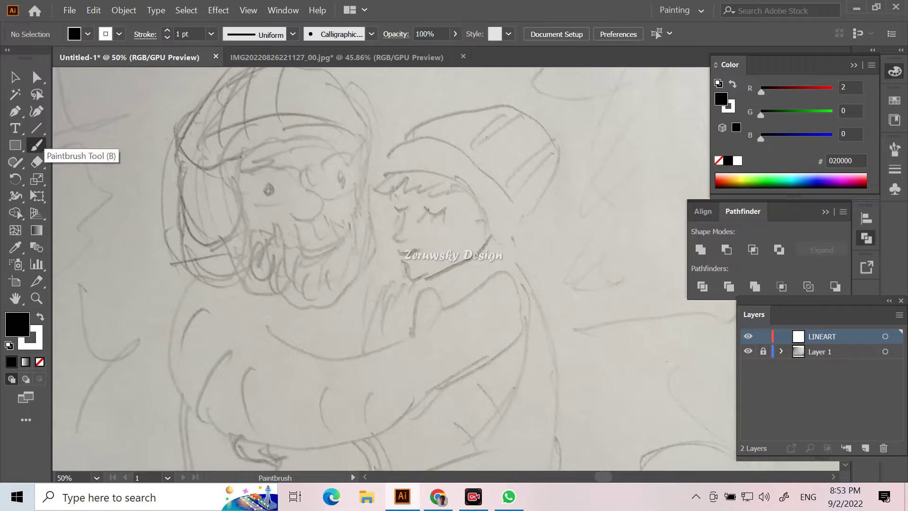
click(39, 362)
- Ink the child's fringe and the hat's top, brim and two stripes in black
key(shift+x)
mouse_move(371, 186)
mouse_down()
mouse_move(387, 174)
mouse_move(394, 146)
mouse_move(411, 170)
mouse_move(442, 150)
mouse_move(481, 177)
mouse_up()
key(ctrl+equal)
mouse_move(371, 113)
mouse_down()
mouse_move(365, 144)
mouse_move(495, 181)
mouse_up()
mouse_move(548, 201)
mouse_down()
mouse_move(428, 96)
mouse_move(365, 143)
mouse_up()
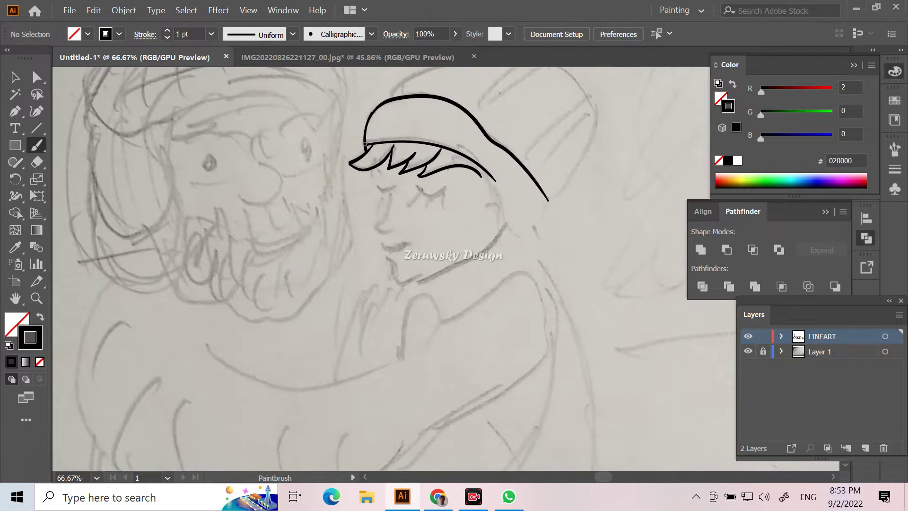
mouse_move(546, 199)
mouse_down()
mouse_move(519, 232)
mouse_move(495, 181)
mouse_up()
drag(589, 190, 568, 282)
mouse_move(367, 190)
mouse_down()
mouse_move(393, 167)
mouse_move(532, 152)
mouse_up()
mouse_move(526, 294)
mouse_down()
mouse_move(553, 262)
mouse_move(534, 156)
mouse_move(455, 196)
mouse_move(528, 155)
mouse_up()
mouse_move(569, 189)
mouse_down()
mouse_move(501, 257)
mouse_move(505, 264)
mouse_up()
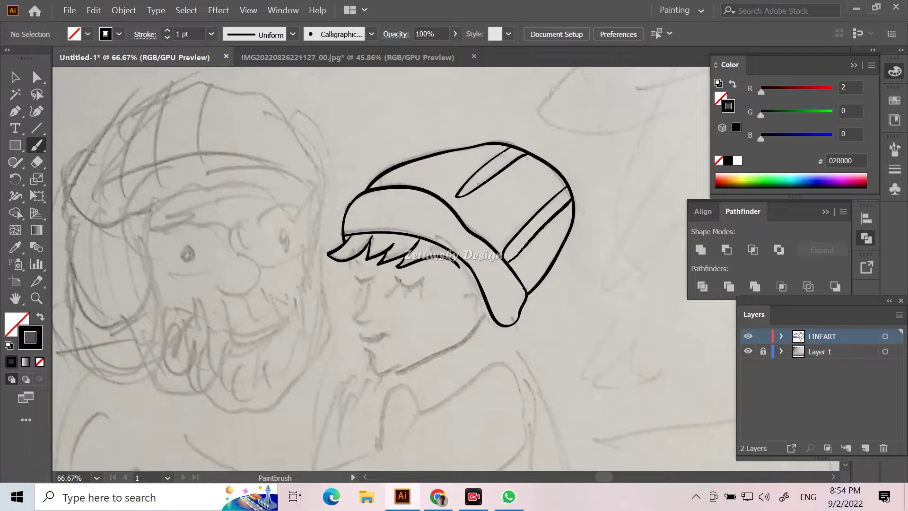
drag(512, 337, 479, 176)
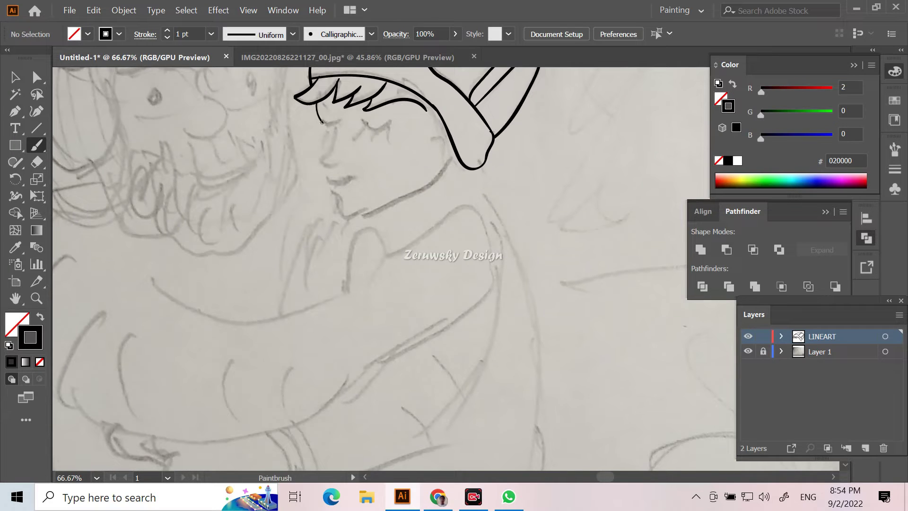
key(ctrl+z)
drag(316, 105, 322, 122)
- Draw eyelashes on the child's closed eye
key(ctrl+equal)
key(ctrl+equal)
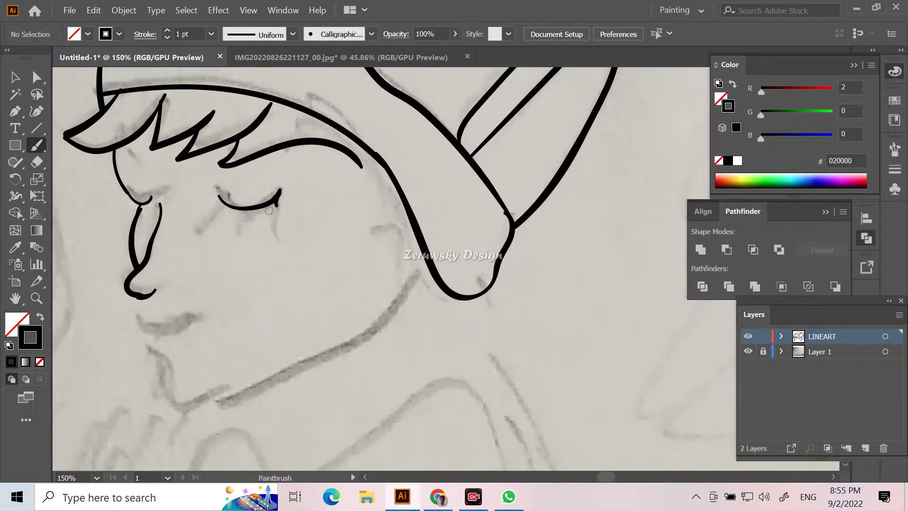
drag(253, 207, 253, 214)
drag(248, 208, 247, 214)
key(ctrl+minus)
key(ctrl+minus)
key(ctrl+equal)
scroll(283, 213, down, 3)
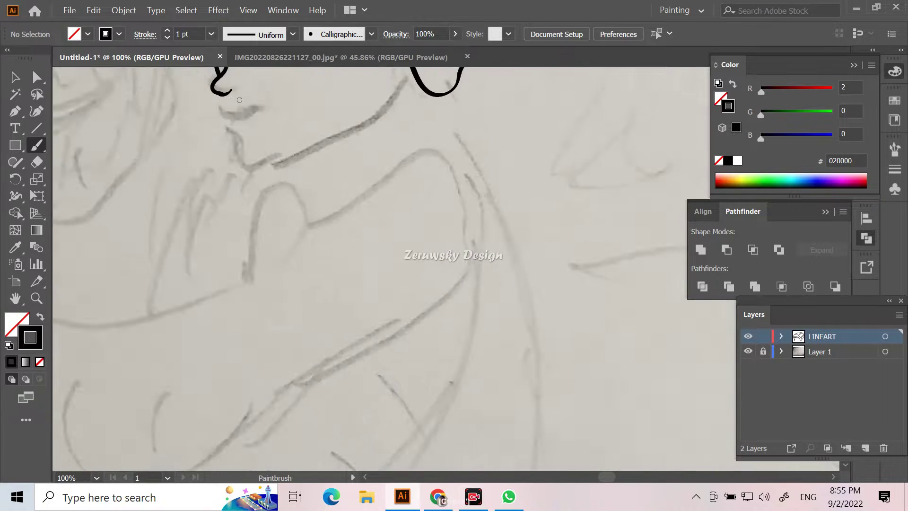
scroll(315, 246, up, 3)
- Ink the child's chin, jawline, ear and the hair strands by the neck
drag(327, 279, 350, 312)
mouse_move(487, 240)
mouse_down()
mouse_move(392, 302)
mouse_move(349, 312)
mouse_up()
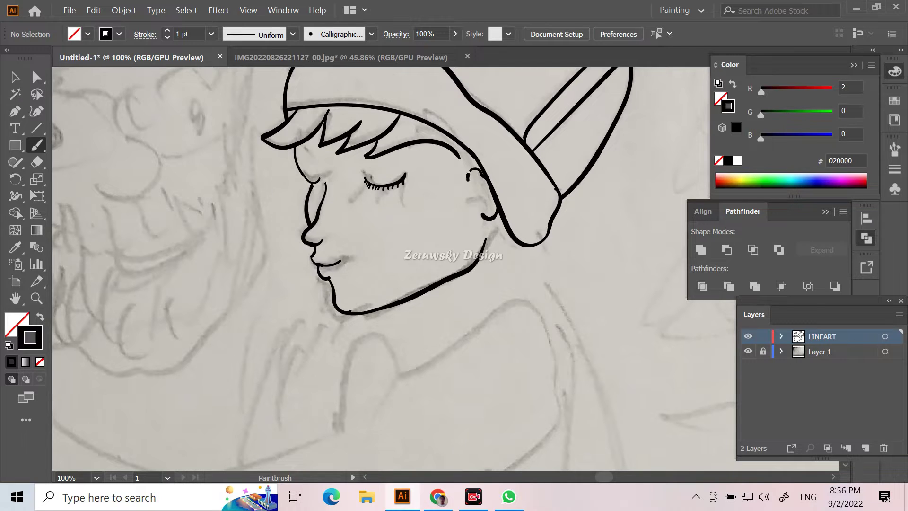
drag(481, 180, 483, 202)
mouse_move(473, 166)
mouse_down()
mouse_move(464, 194)
mouse_move(539, 279)
mouse_up()
mouse_move(527, 246)
mouse_down()
mouse_move(539, 280)
mouse_move(555, 269)
mouse_move(614, 371)
mouse_up()
drag(546, 265, 600, 355)
key(ctrl+0)
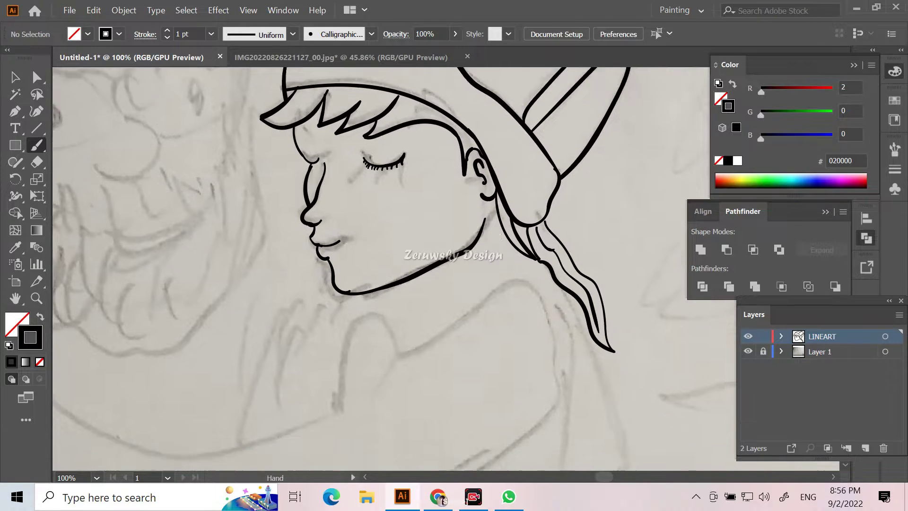
scroll(433, 272, up, 1)
scroll(433, 273, up, 2)
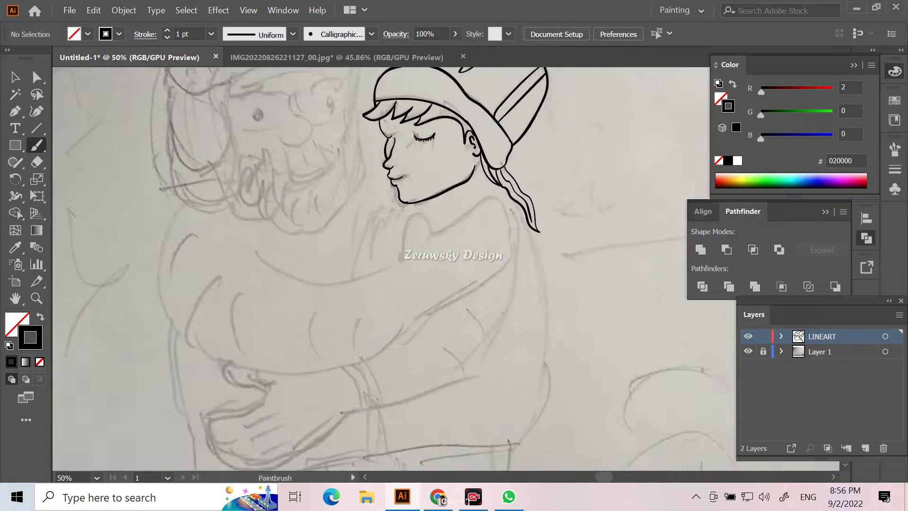
- Ink the man's hugging arm, shoulder curves and the sleeve underside
scroll(433, 272, up, 1)
mouse_move(194, 246)
mouse_down()
mouse_move(377, 265)
mouse_move(429, 222)
mouse_up()
mouse_move(504, 174)
mouse_down()
mouse_move(431, 222)
mouse_move(525, 194)
mouse_move(415, 325)
mouse_move(144, 391)
mouse_move(258, 406)
mouse_move(208, 194)
mouse_move(55, 104)
mouse_up()
drag(490, 128, 431, 348)
mouse_move(266, 396)
mouse_down()
mouse_move(444, 338)
mouse_move(600, 267)
mouse_up()
mouse_move(259, 261)
mouse_down()
mouse_move(301, 299)
mouse_move(239, 369)
mouse_move(364, 379)
mouse_move(424, 326)
mouse_up()
- Add three fold lines to the sleeve and two cuff lines
drag(270, 182, 302, 267)
drag(378, 195, 399, 265)
drag(439, 195, 463, 239)
key(ctrl+z)
drag(441, 191, 462, 240)
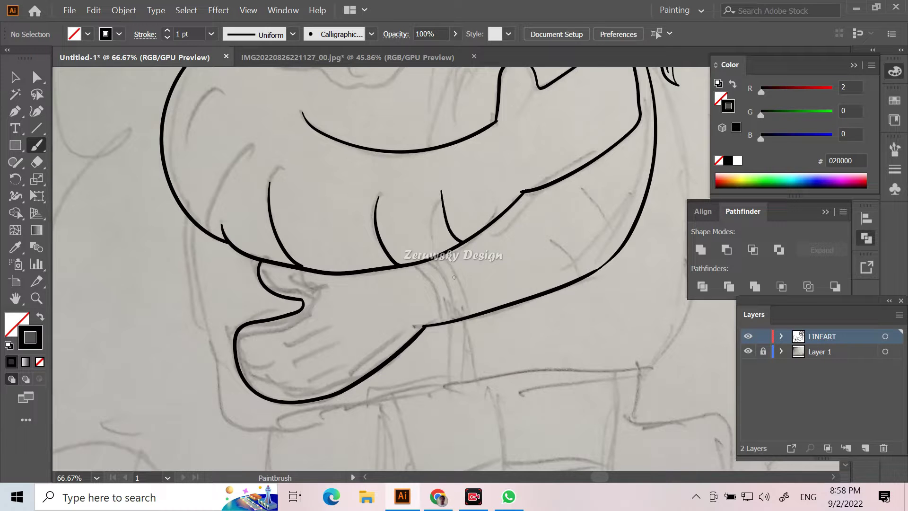
drag(415, 263, 438, 322)
drag(432, 261, 451, 318)
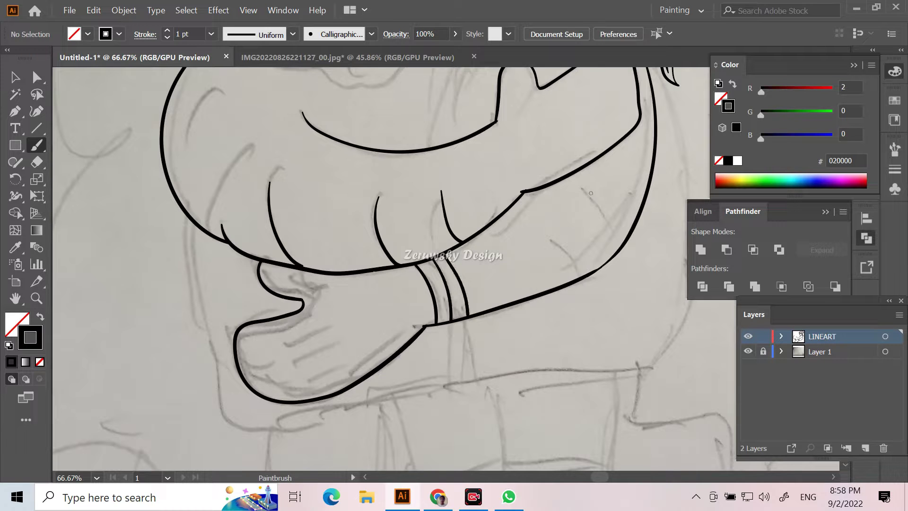
- Draw the child's curled hand with finger lines and start the man's eye
key(ctrl+minus)
key(ctrl+minus)
key(ctrl+plus)
key(ctrl+plus)
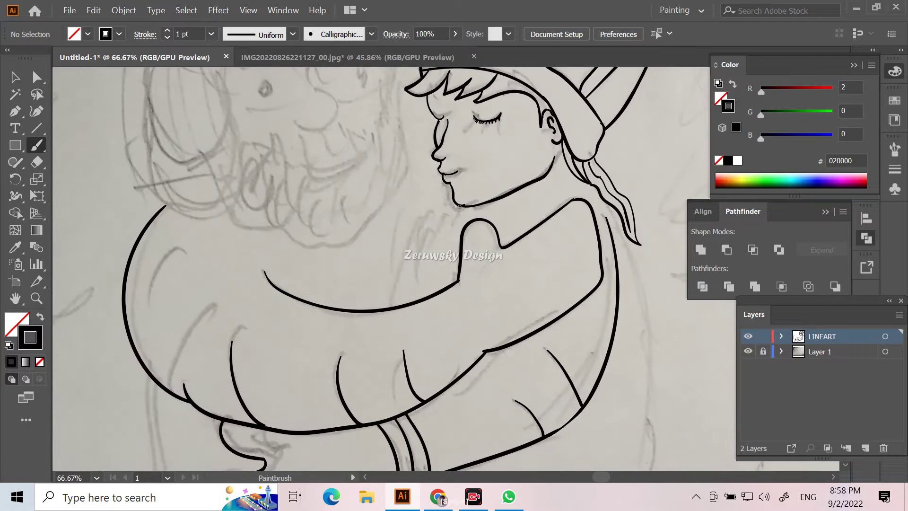
mouse_move(453, 207)
mouse_down()
mouse_move(394, 262)
mouse_move(398, 305)
mouse_up()
mouse_move(430, 246)
mouse_down()
mouse_move(424, 297)
mouse_move(446, 287)
mouse_up()
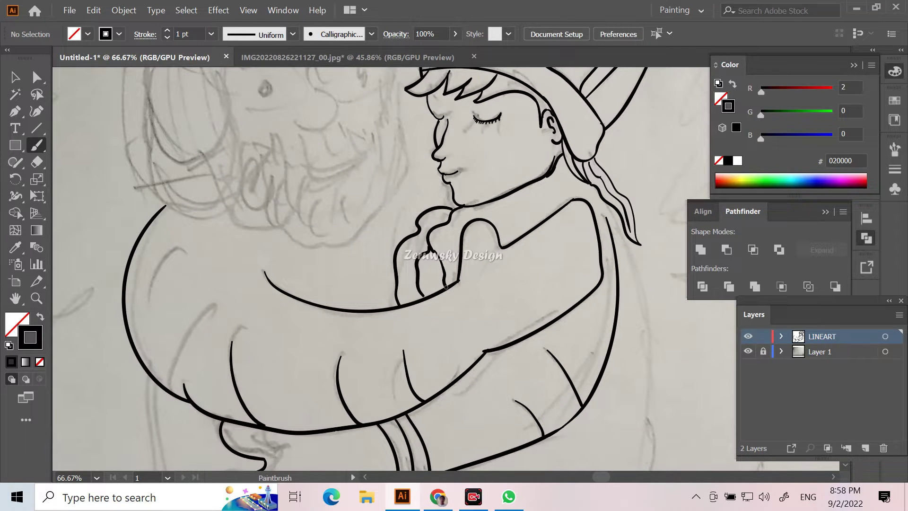
drag(504, 169, 532, 274)
mouse_move(258, 185)
mouse_down()
mouse_move(325, 176)
mouse_move(259, 186)
mouse_up()
- Ink the man's eyes, right iris, nose and eyebrow outlines
drag(400, 157, 406, 189)
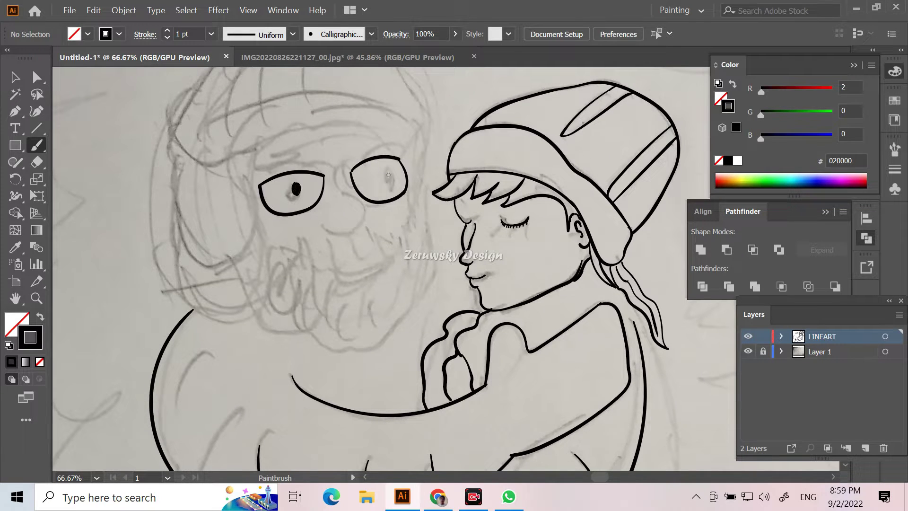
drag(384, 167, 381, 170)
drag(346, 193, 323, 222)
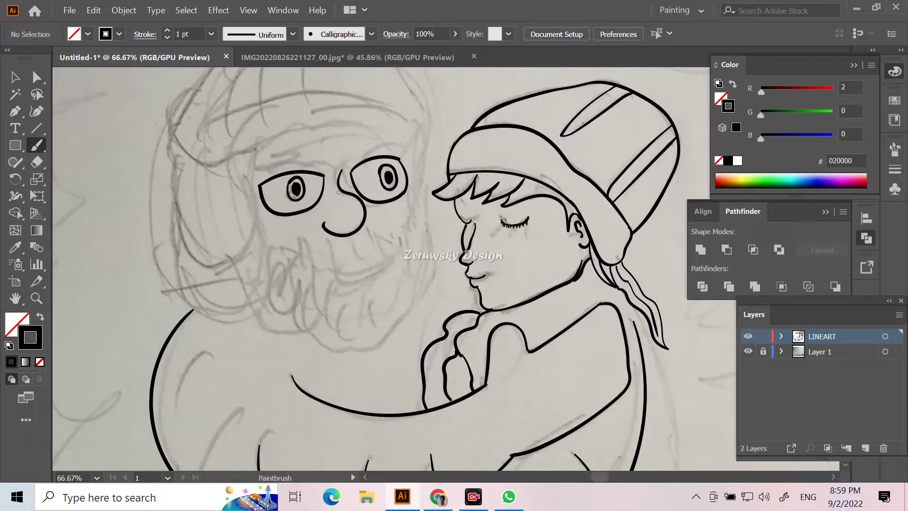
drag(259, 163, 260, 170)
drag(360, 149, 400, 152)
- Fix the right eyebrow and fill both eyebrows solid black
key(ctrl+z)
key(ctrl+z)
drag(346, 158, 377, 149)
key(ctrl+z)
key(ctrl+equal)
key(ctrl+equal)
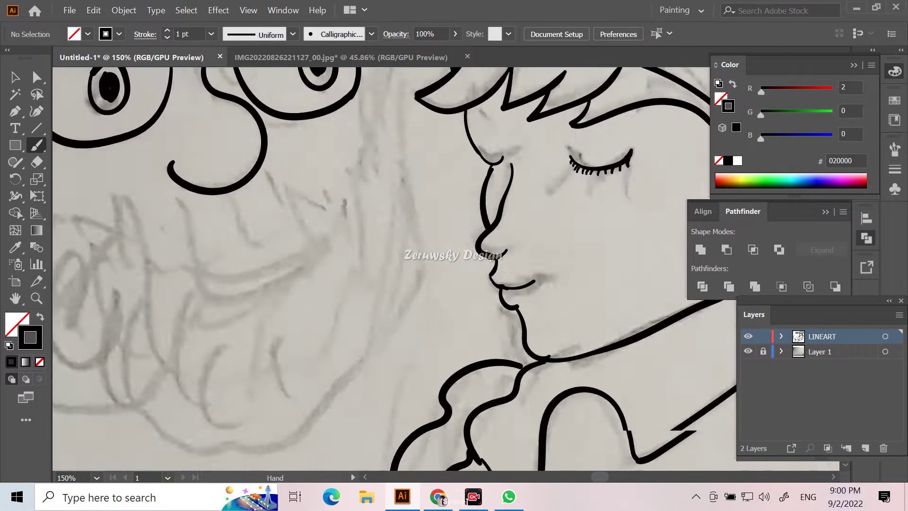
drag(343, 119, 510, 280)
mouse_move(198, 210)
mouse_down()
mouse_move(323, 186)
mouse_move(201, 184)
mouse_move(315, 185)
mouse_move(197, 205)
mouse_move(307, 183)
mouse_up()
mouse_move(381, 167)
mouse_down()
mouse_move(394, 188)
mouse_move(492, 159)
mouse_move(386, 184)
mouse_move(431, 160)
mouse_up()
key(ctrl+minus)
key(ctrl+minus)
- Draw the man's smile, jaw and chin, with stubble strokes on the cheek and beard
drag(382, 235, 440, 222)
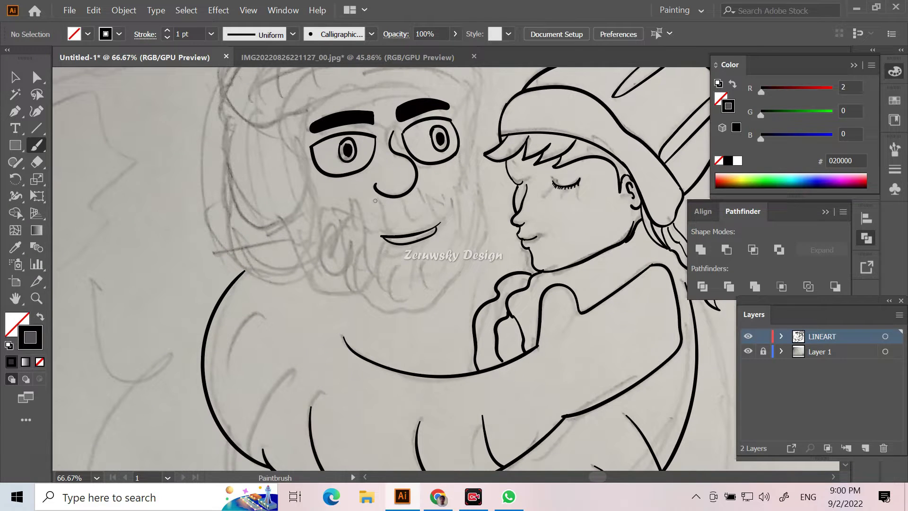
drag(464, 166, 461, 187)
scroll(443, 224, right, 5)
drag(351, 189, 180, 176)
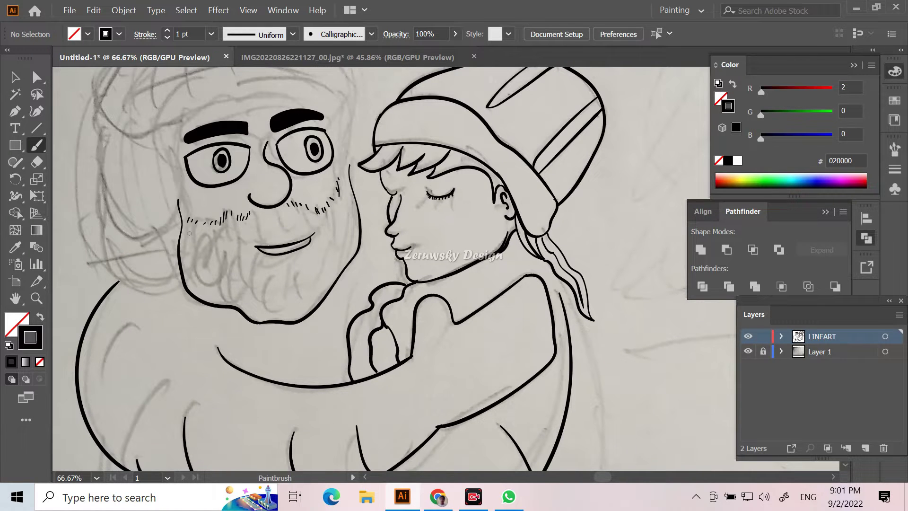
drag(226, 279, 221, 296)
drag(249, 280, 246, 299)
drag(282, 280, 279, 309)
drag(290, 282, 287, 310)
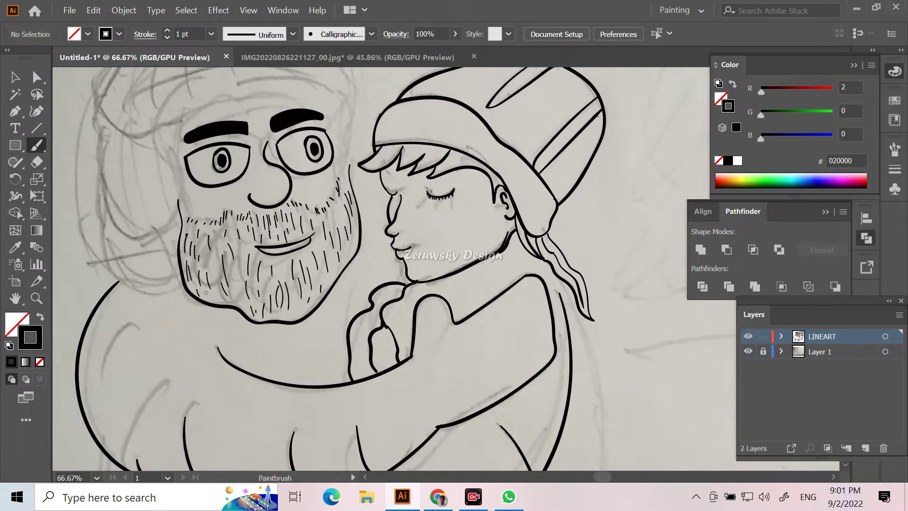
- Outline the top and left side of the man's head, his cap brim and right face
drag(334, 224, 435, 337)
drag(437, 201, 236, 214)
mouse_move(203, 244)
mouse_down()
mouse_move(211, 320)
mouse_move(280, 382)
mouse_up()
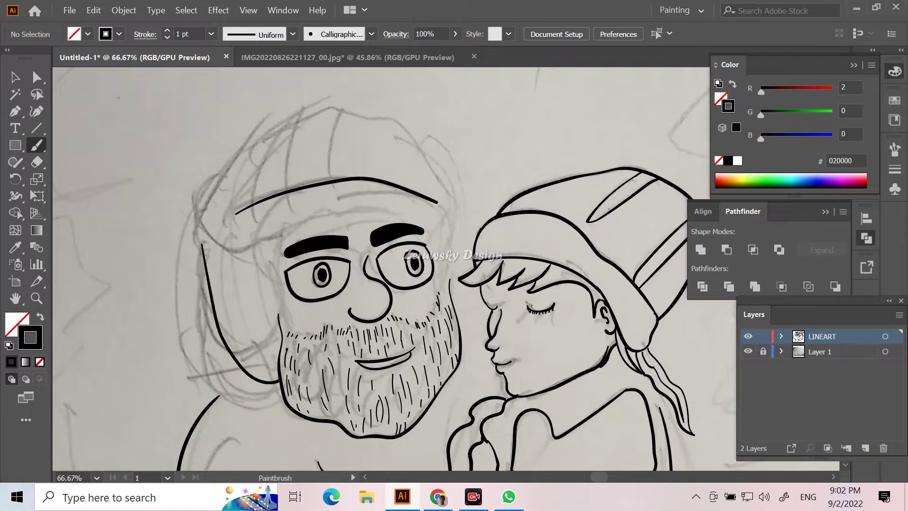
mouse_move(237, 212)
mouse_down()
mouse_move(435, 222)
mouse_move(443, 232)
mouse_up()
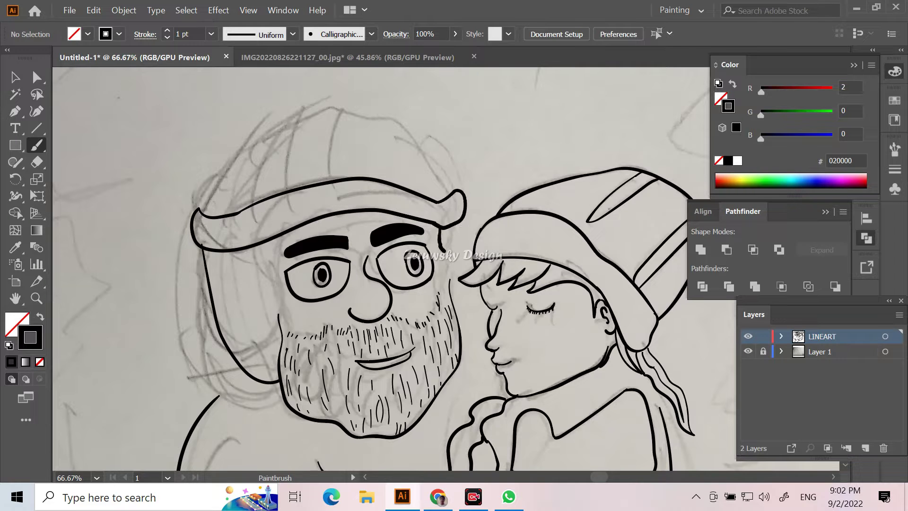
key(ctrl+z)
drag(459, 230, 461, 277)
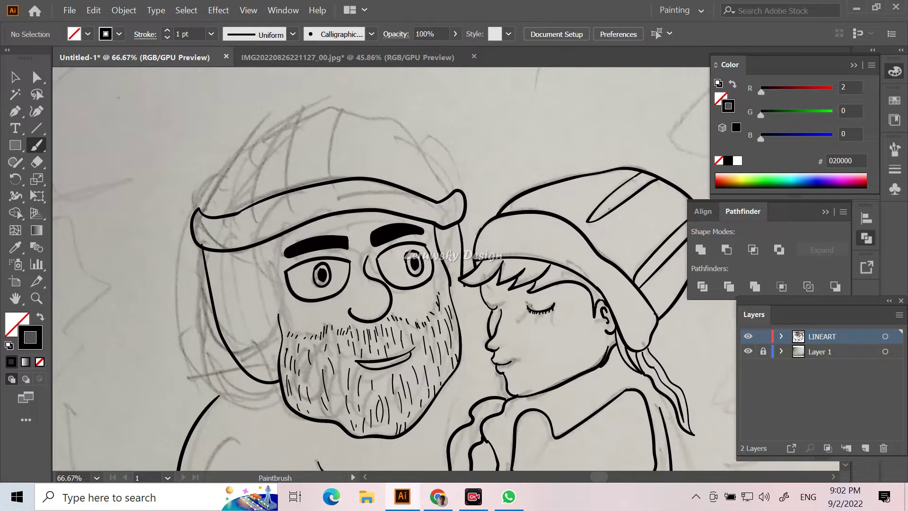
- Ink both curves of the cap dome and the collar and beard side contours
drag(267, 238, 279, 319)
drag(198, 208, 345, 99)
drag(459, 189, 371, 103)
mouse_move(232, 383)
mouse_down()
mouse_move(283, 256)
mouse_move(351, 288)
mouse_up()
drag(515, 219, 461, 304)
drag(532, 249, 557, 255)
- Ink the arm's right contour and the lower body down to the cuff
scroll(567, 239, down, 3)
scroll(566, 239, down, 2)
scroll(473, 331, up, 3)
scroll(473, 331, up, 3)
drag(426, 189, 473, 279)
drag(445, 144, 416, 435)
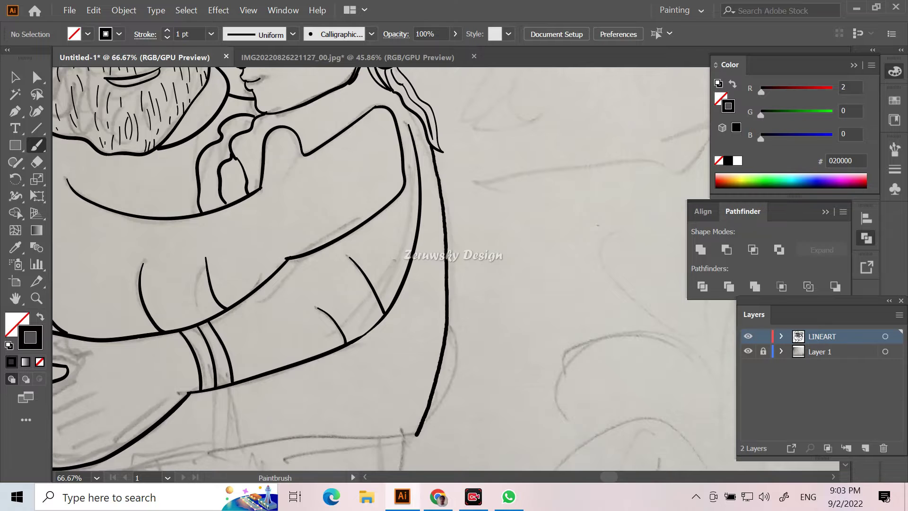
drag(426, 331, 524, 133)
drag(425, 189, 610, 270)
mouse_move(230, 158)
mouse_down()
mouse_move(270, 367)
mouse_move(499, 336)
mouse_move(509, 262)
mouse_move(312, 308)
mouse_up()
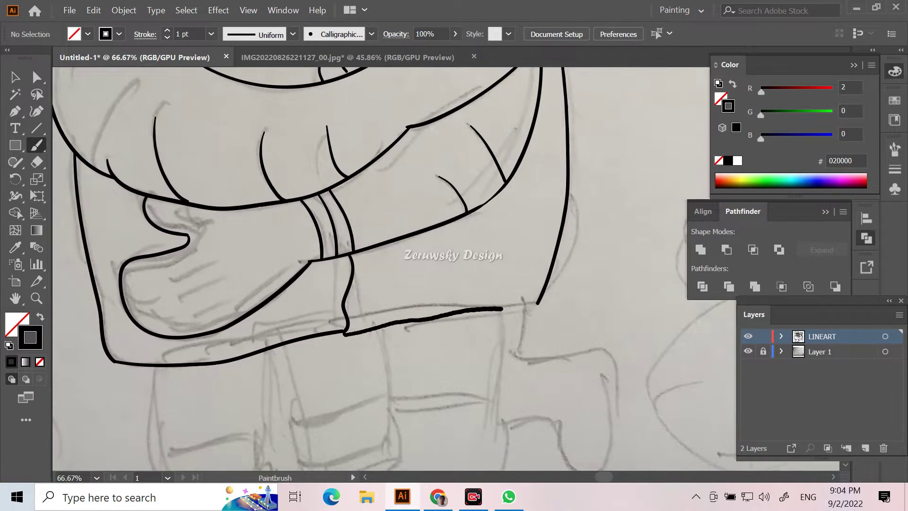
- Ink both legs down to the feet, adding a trouser cuff
drag(360, 331, 473, 177)
drag(281, 206, 286, 195)
drag(378, 204, 380, 331)
mouse_move(262, 220)
mouse_down()
mouse_move(285, 351)
mouse_move(285, 438)
mouse_move(380, 328)
mouse_up()
drag(273, 305, 374, 280)
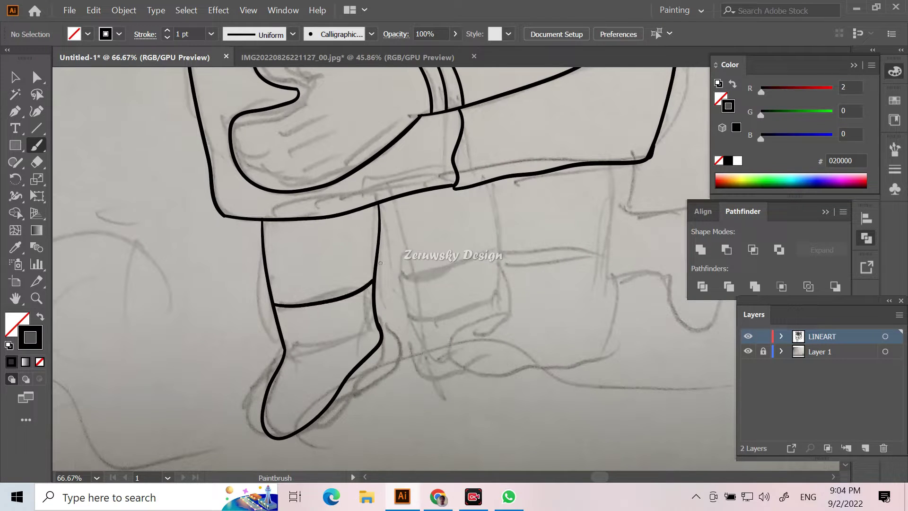
mouse_move(387, 201)
mouse_down()
mouse_move(408, 339)
mouse_move(462, 394)
mouse_up()
right_click(462, 394)
key(Escape)
key(ctrl+z)
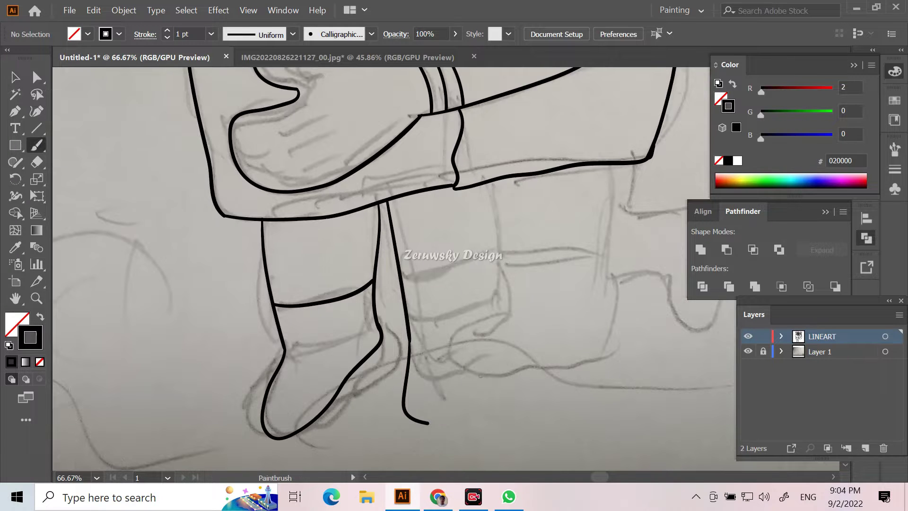
- Draw the boot outlines, the other leg's foot curve and the knee line
drag(429, 422, 477, 373)
drag(480, 185, 476, 376)
drag(401, 279, 487, 246)
mouse_move(508, 179)
mouse_down()
mouse_move(527, 323)
mouse_move(583, 345)
mouse_move(603, 334)
mouse_up()
drag(610, 164, 603, 331)
drag(522, 265, 607, 253)
mouse_move(649, 162)
mouse_down()
mouse_move(420, 188)
mouse_move(400, 236)
mouse_move(492, 338)
mouse_move(444, 308)
mouse_move(377, 303)
mouse_up()
key(ctrl+minus)
key(ctrl+minus)
key(ctrl+minus)
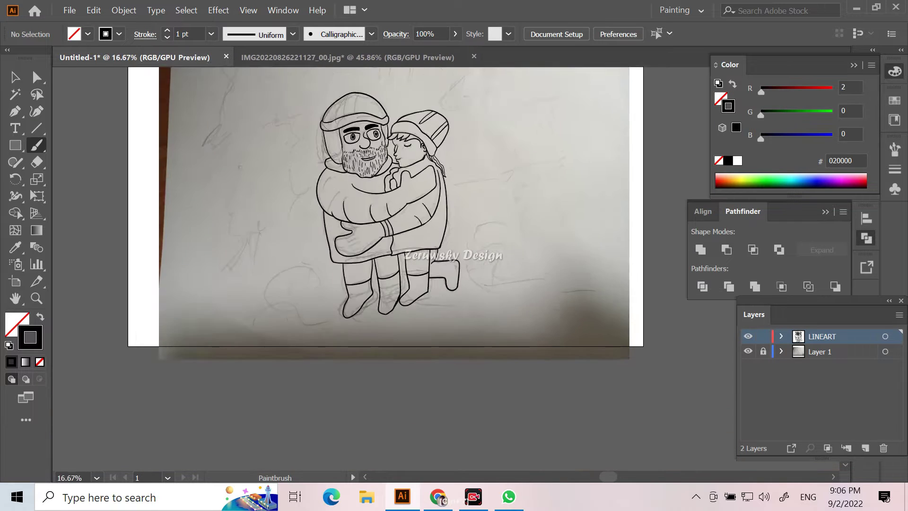
- Draw an eyebrow above the girl's closed eye, then hide Layer 1 to check the line art
key(ctrl+minus)
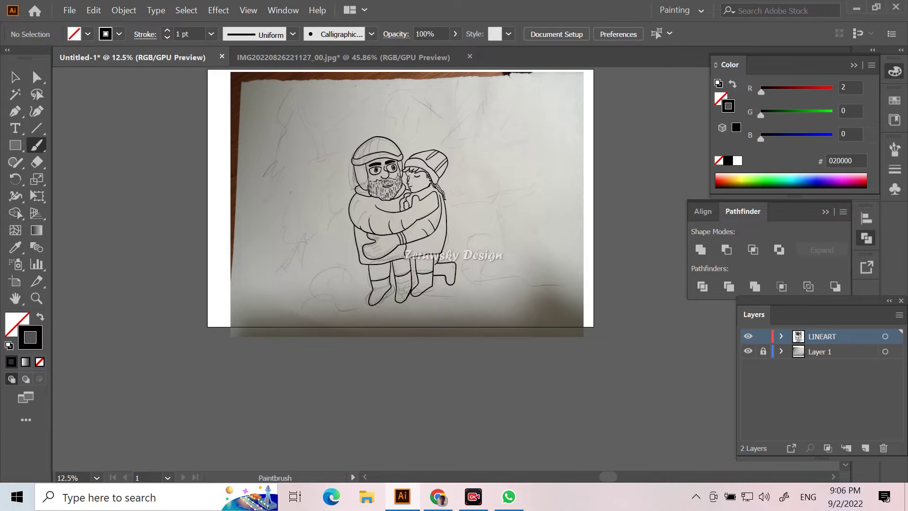
scroll(416, 174, up, 3)
scroll(416, 174, up, 3)
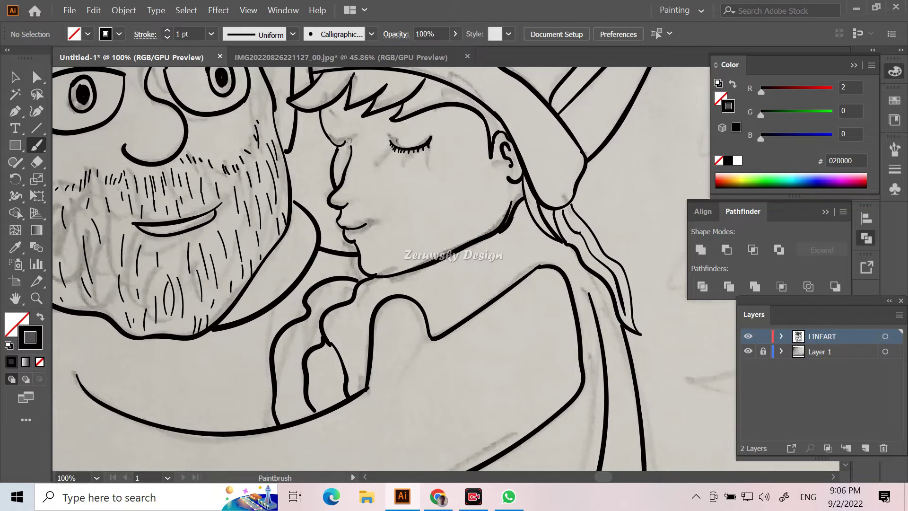
drag(324, 134, 431, 119)
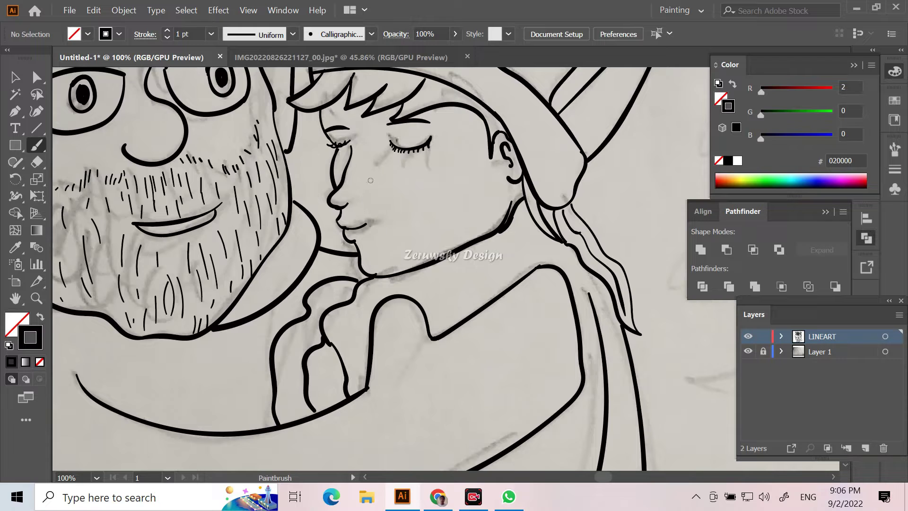
key(ctrl+minus)
key(ctrl+minus)
key(ctrl+minus)
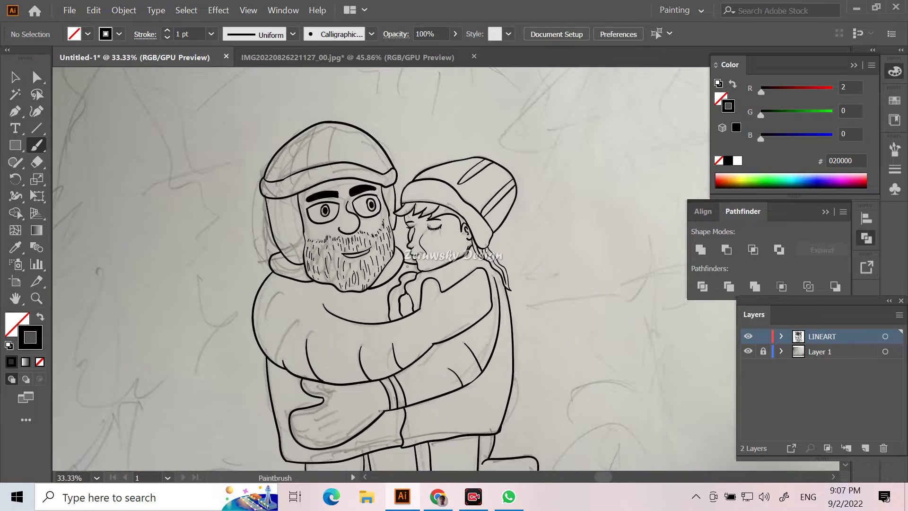
key(ctrl+minus)
key(ctrl+minus)
click(748, 352)
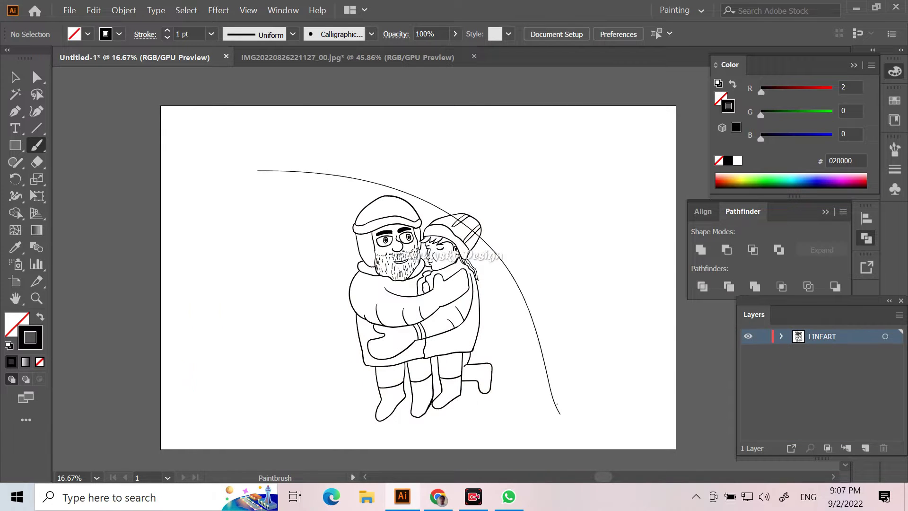
- Delete the sketch layer, then select and group all the line-art paths
key(v)
key(ctrl+a)
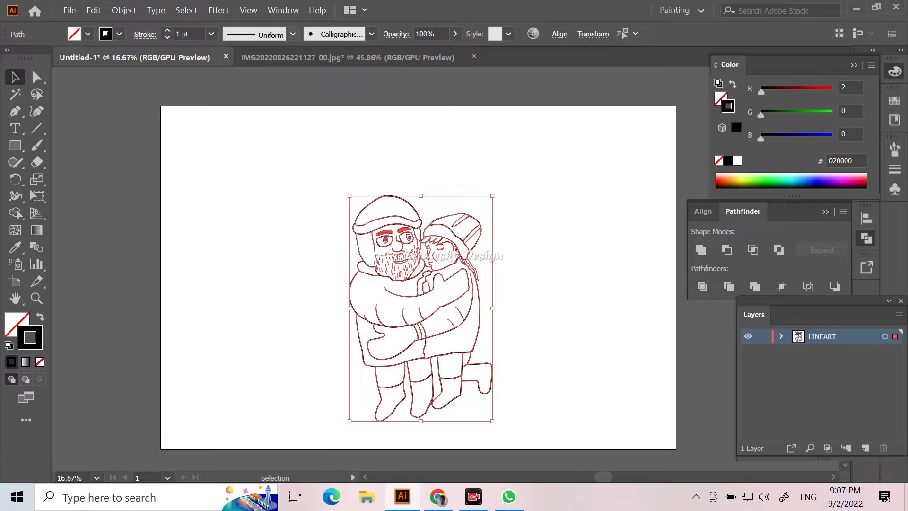
click(123, 10)
click(178, 81)
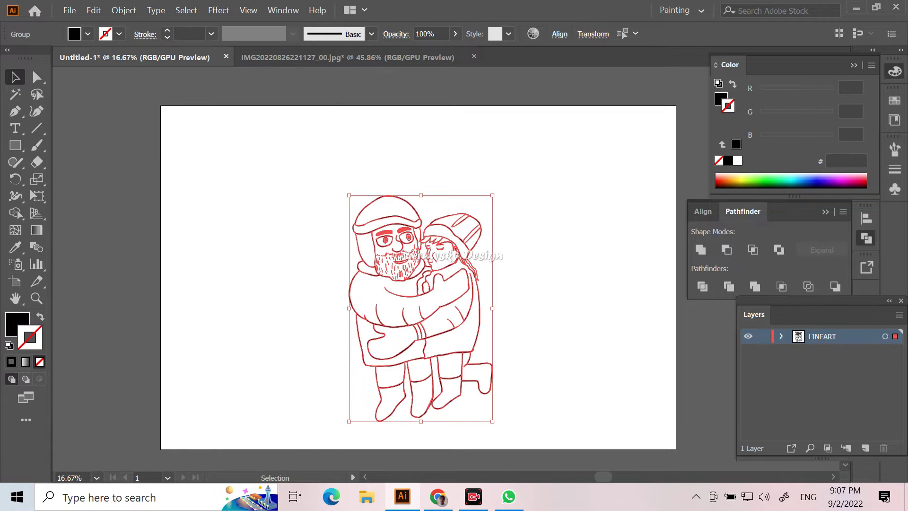
- Centre the line-art group horizontally and vertically on the artboard, then deselect
click(755, 286)
click(560, 34)
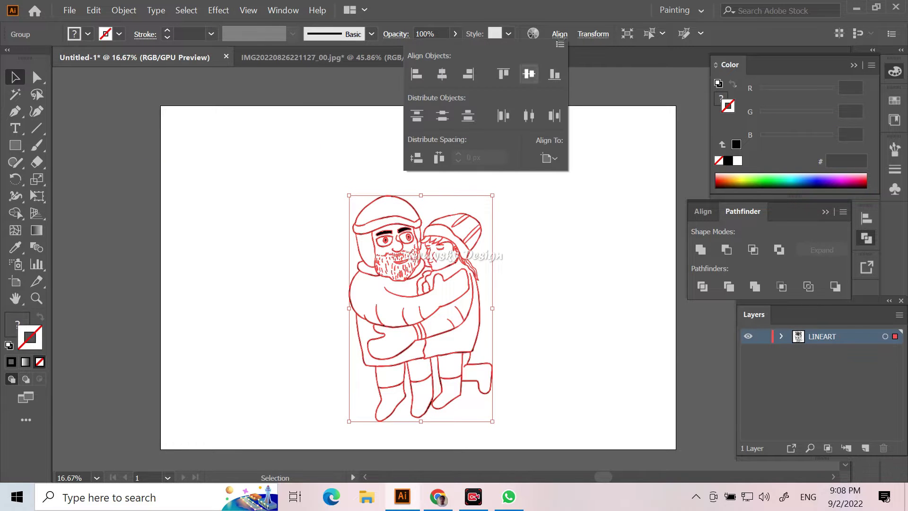
click(529, 73)
click(442, 74)
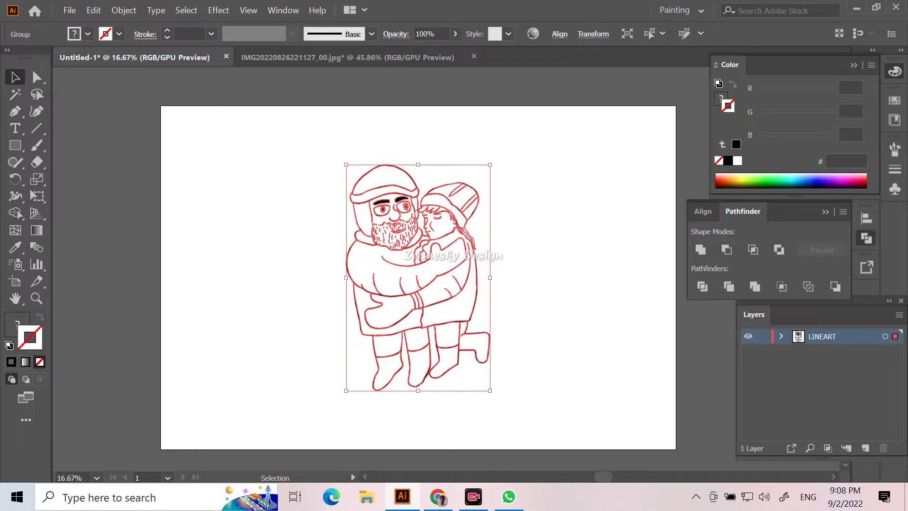
key(ctrl+shift+a)
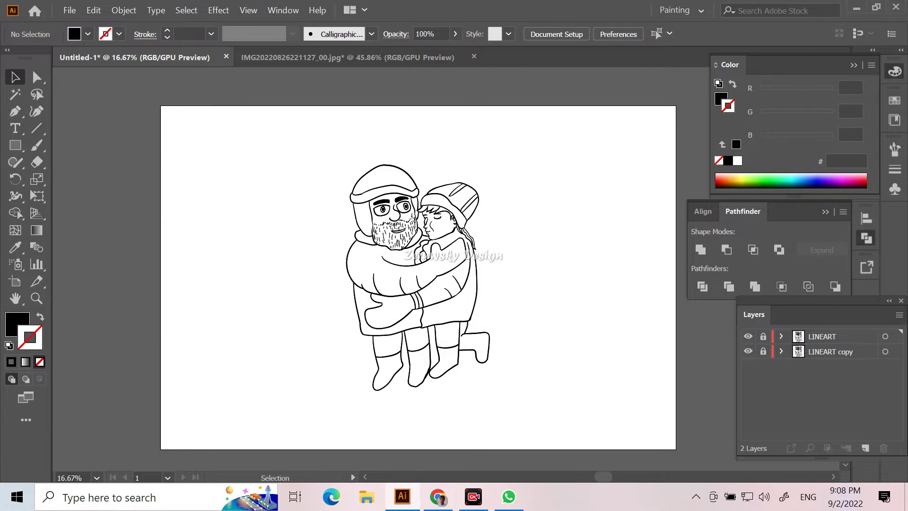
- Unlock the LINEART copy layer and rename it BASE COLOR
click(763, 352)
double_click(830, 351)
text(B)
text(OR)
key(Return)
- Close the sketch photo without saving and open the two Color Hunt palette images
click(69, 10)
click(473, 56)
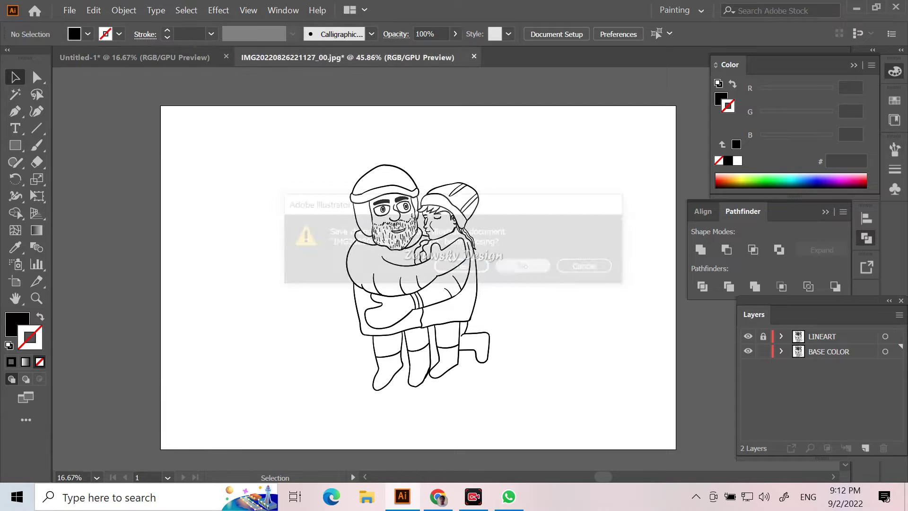
click(523, 266)
click(70, 10)
click(92, 55)
double_click(213, 122)
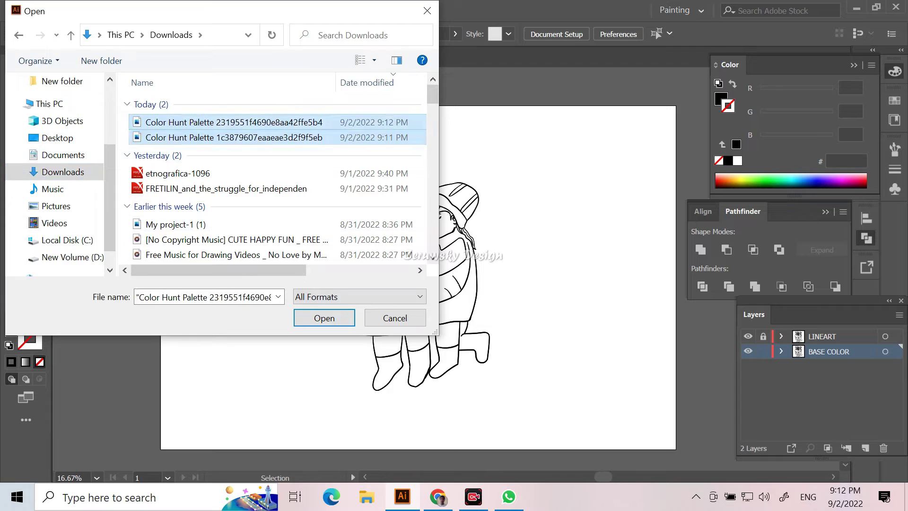
- Cut the first palette image and paste it into the drawing document
key(ctrl+a)
key(ctrl+x)
key(ctrl+Tab)
key(ctrl+v)
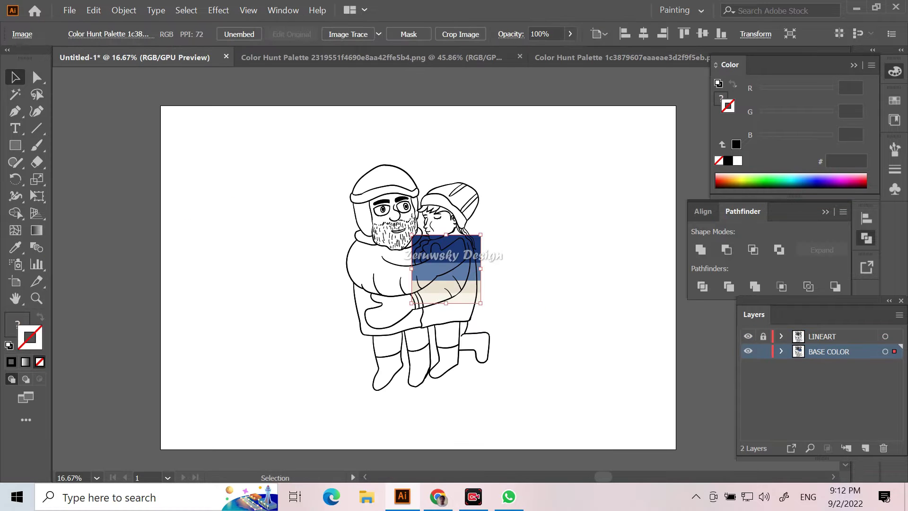
- Paste the second palette left of the artboard and close its document without saving
click(372, 58)
key(ctrl+a)
key(ctrl+x)
click(134, 58)
key(ctrl+v)
mouse_move(445, 268)
mouse_down()
mouse_move(430, 281)
mouse_move(119, 256)
mouse_up()
click(519, 58)
click(521, 265)
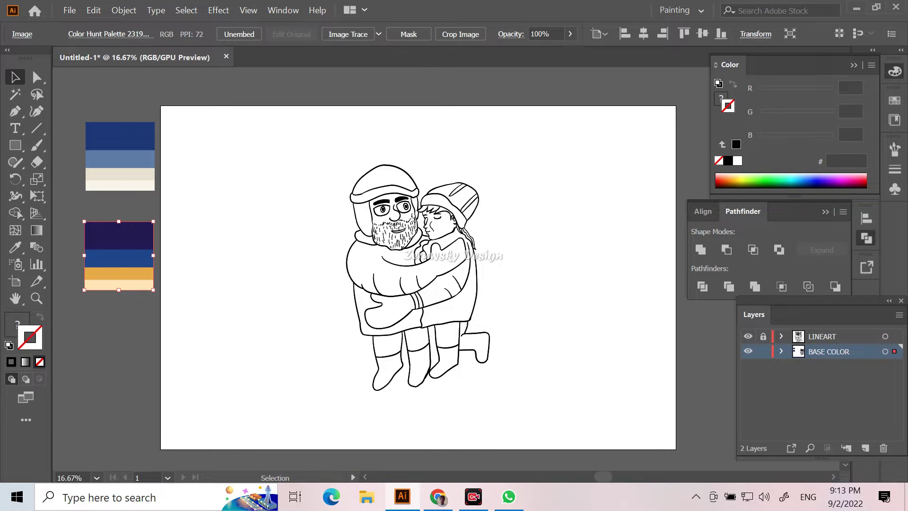
click(411, 283)
- Fill the girl's coat with the palette's mid-blue
click(15, 247)
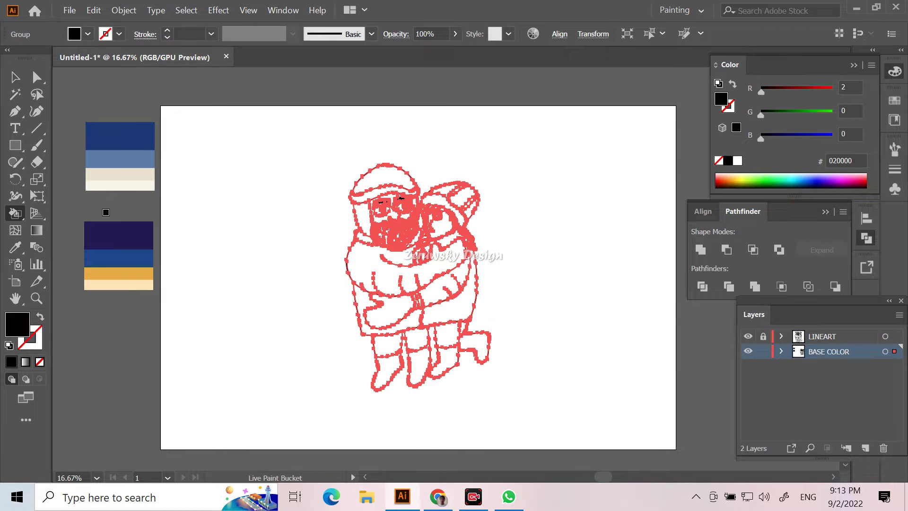
click(120, 159)
key(ctrl+z)
key(k)
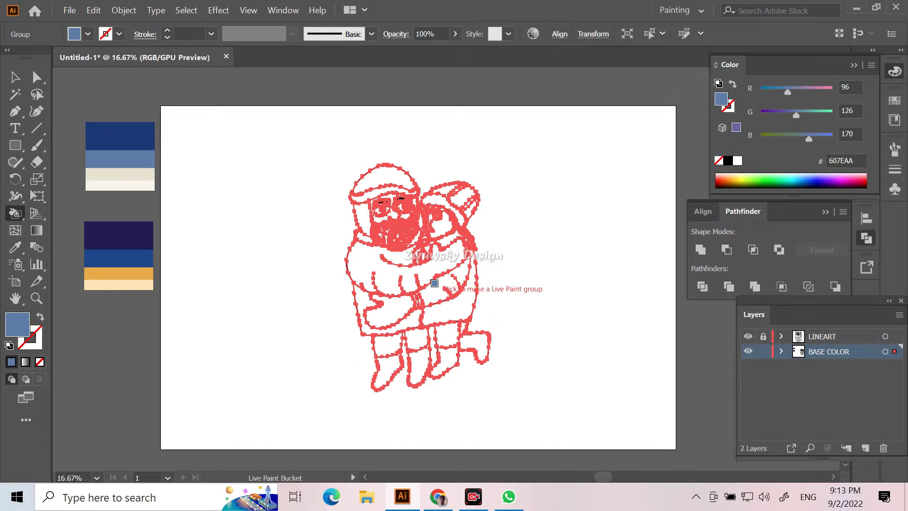
click(445, 234)
- Fill the man's sweater with the palette's dark purple
click(119, 273)
key(v)
key(ctrl+shift+a)
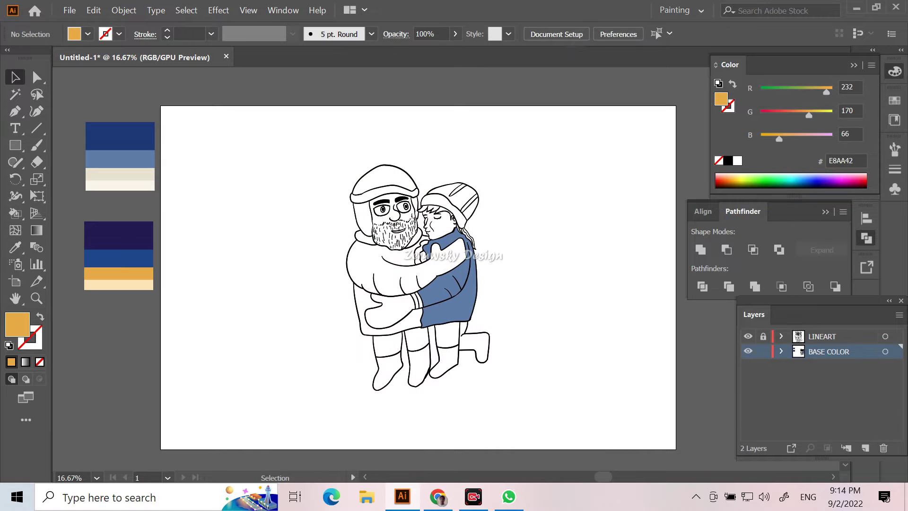
click(119, 233)
key(k)
click(378, 269)
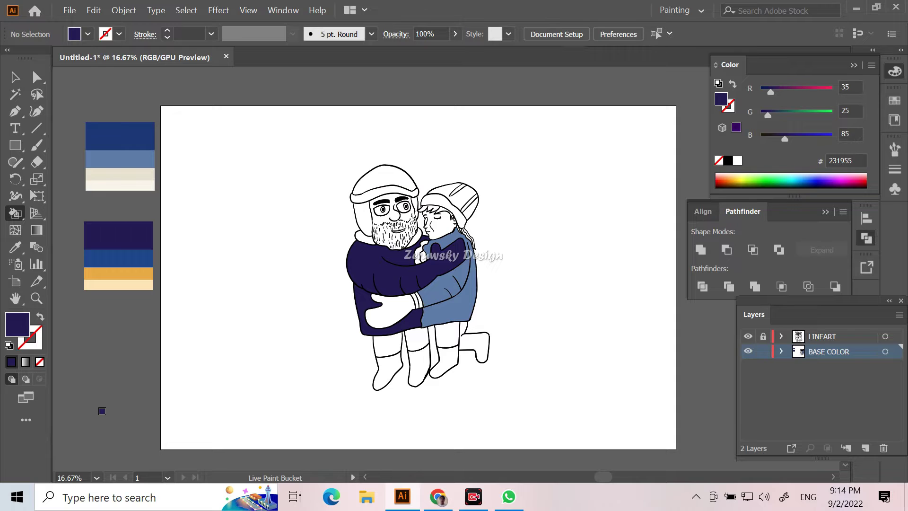
- Fill the girl's hat and the man's mitten orange
alt+click(110, 271)
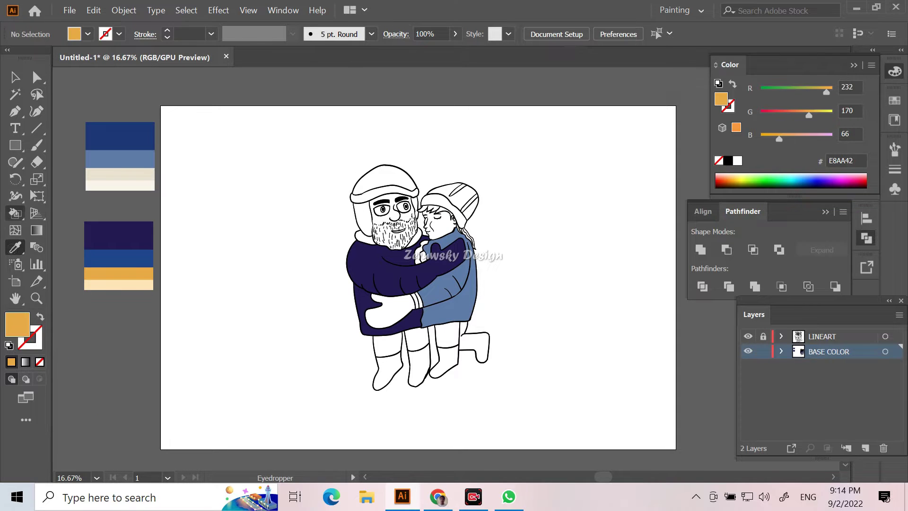
click(456, 198)
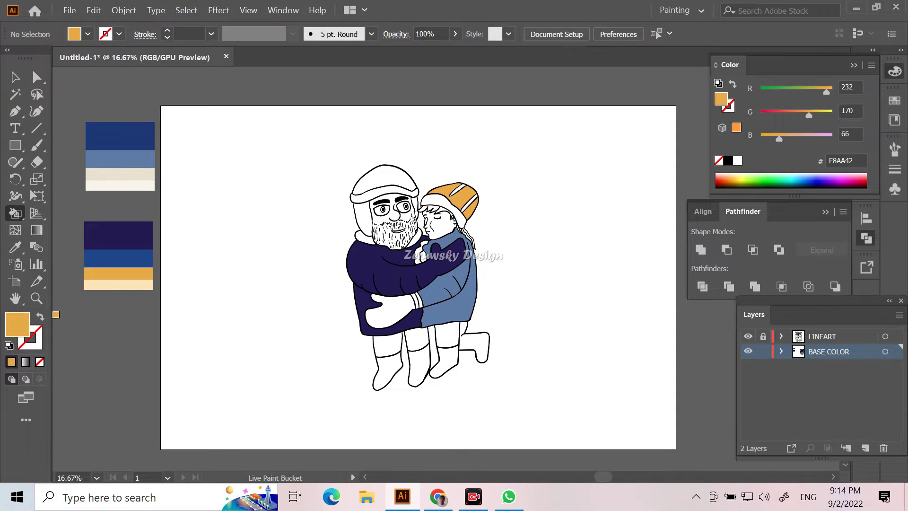
click(389, 310)
- Fill the girl's trousers, boot and knee with deep blue
key(i)
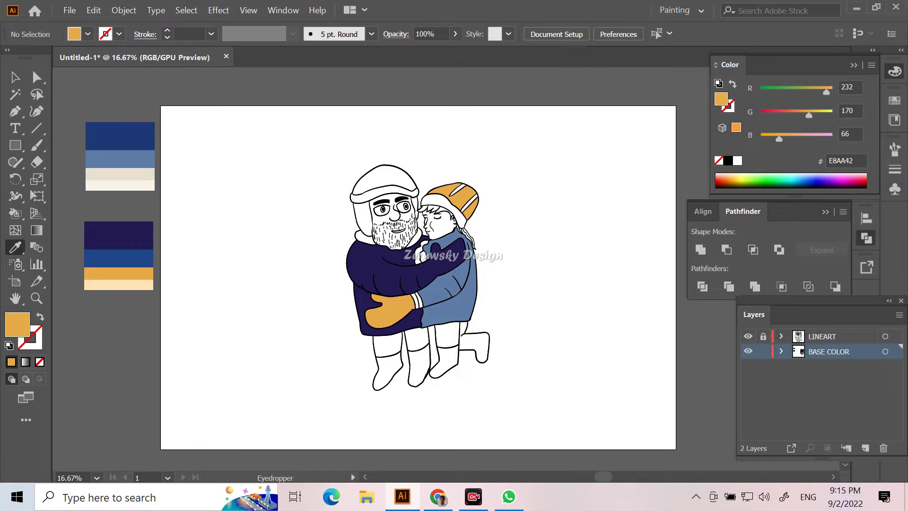
click(128, 260)
key(k)
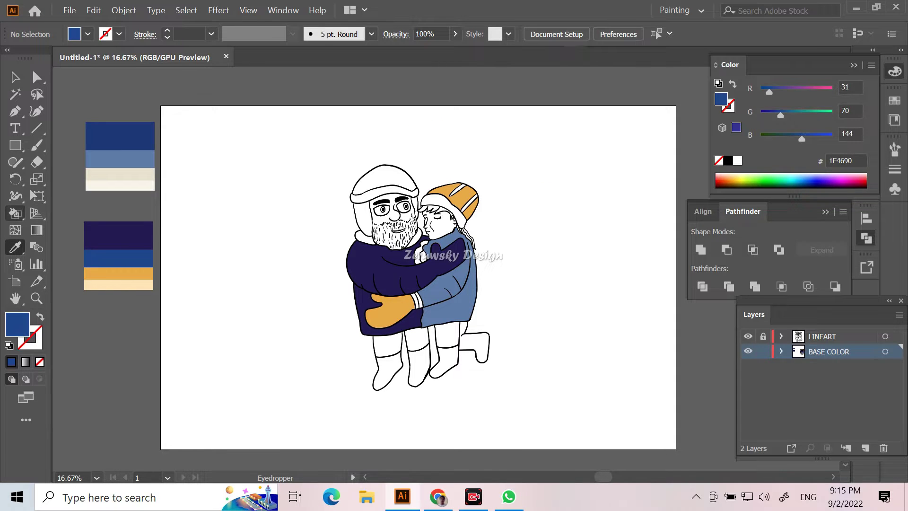
click(447, 333)
click(475, 342)
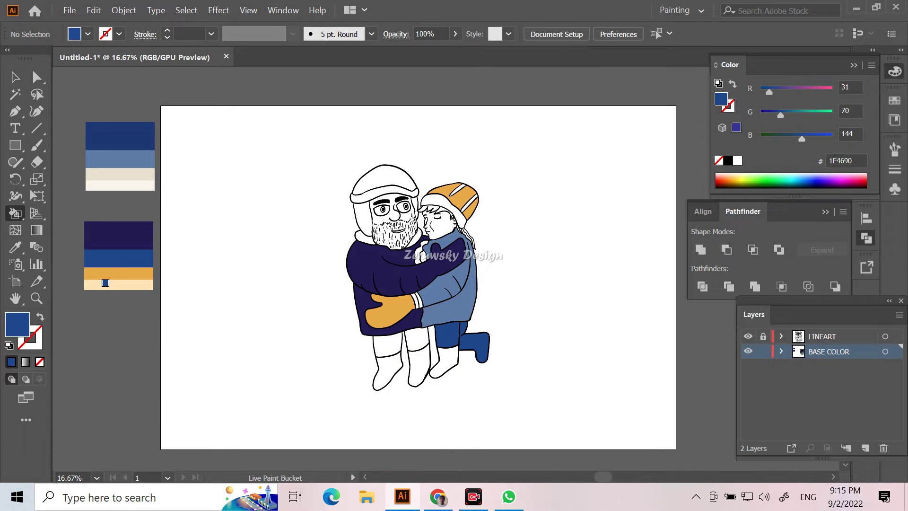
- Fill the man's helmet with the palette's cream
key(i)
click(120, 173)
key(k)
click(400, 165)
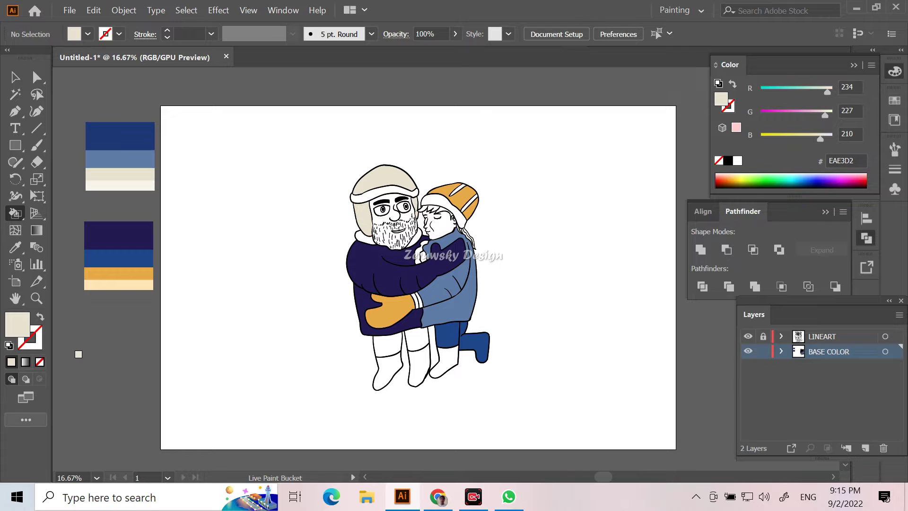
key(i)
click(120, 186)
key(k)
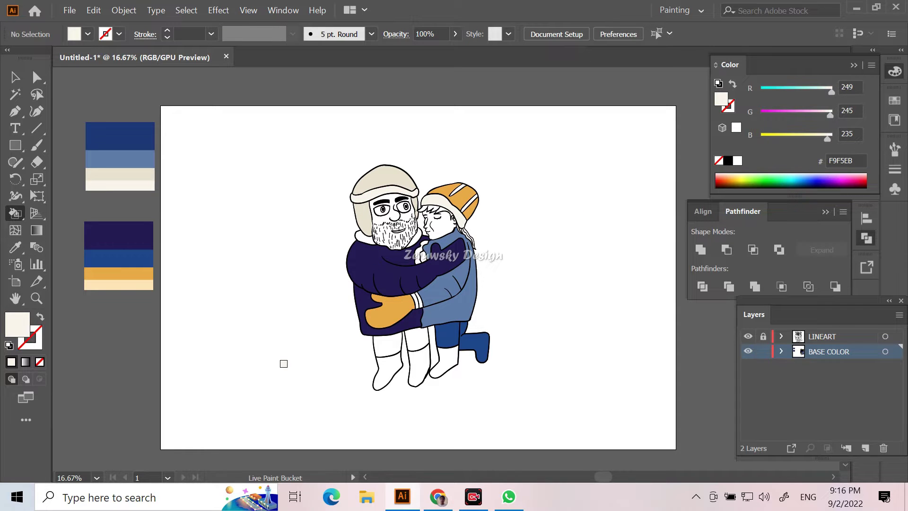
- Fill both the man's and the girl's faces with the palette skin tone
key(i)
click(118, 284)
key(k)
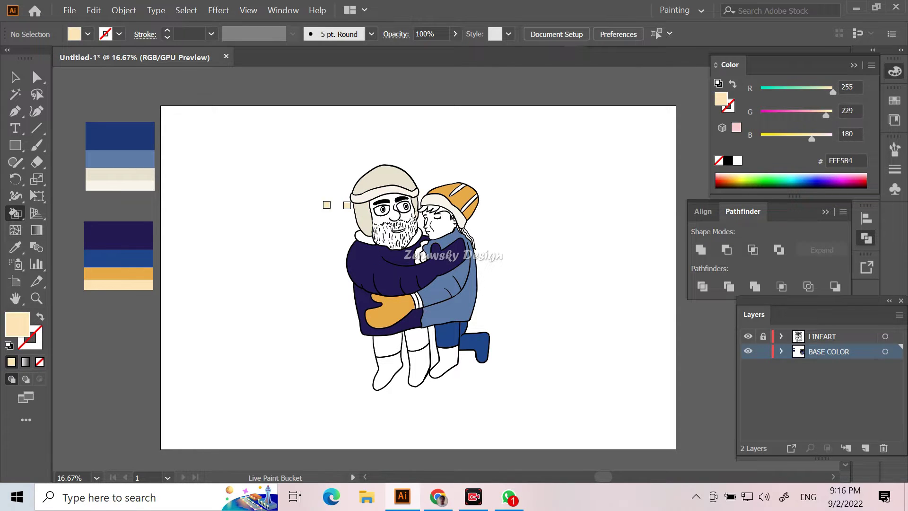
click(395, 227)
click(438, 223)
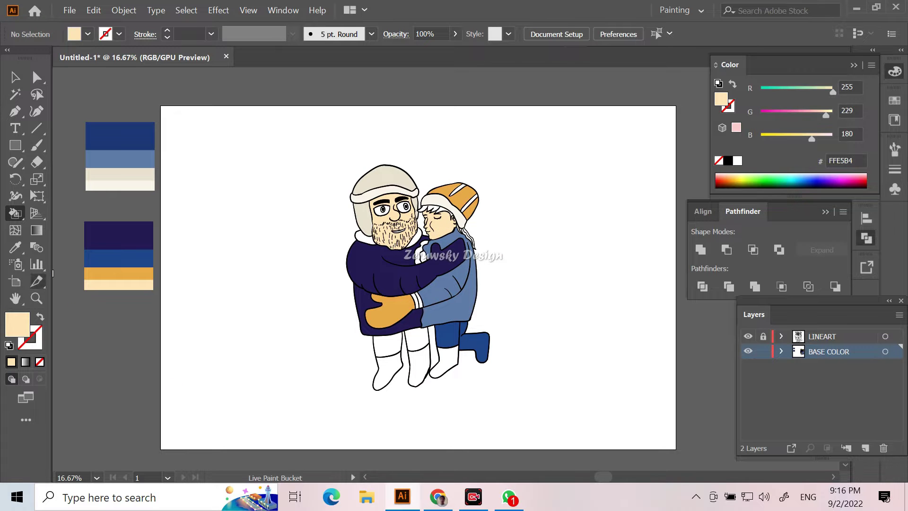
double_click(17, 324)
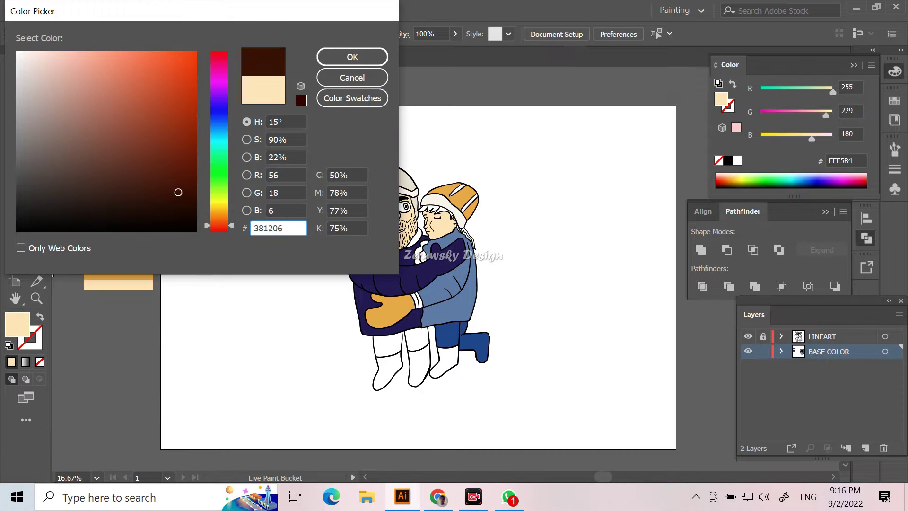
- Fill the child's side hair black
drag(176, 207, 19, 231)
click(352, 57)
key(ctrl+equal)
key(ctrl+equal)
click(491, 208)
- Change the fill colour to a dark navy in the Color Picker
double_click(17, 324)
key(Escape)
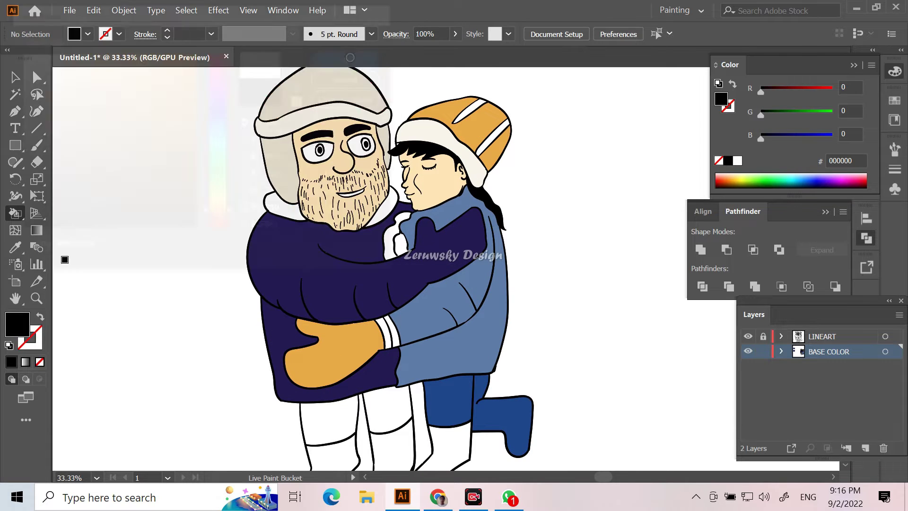
alt+click(360, 146)
double_click(17, 324)
key(ctrl+v)
click(126, 166)
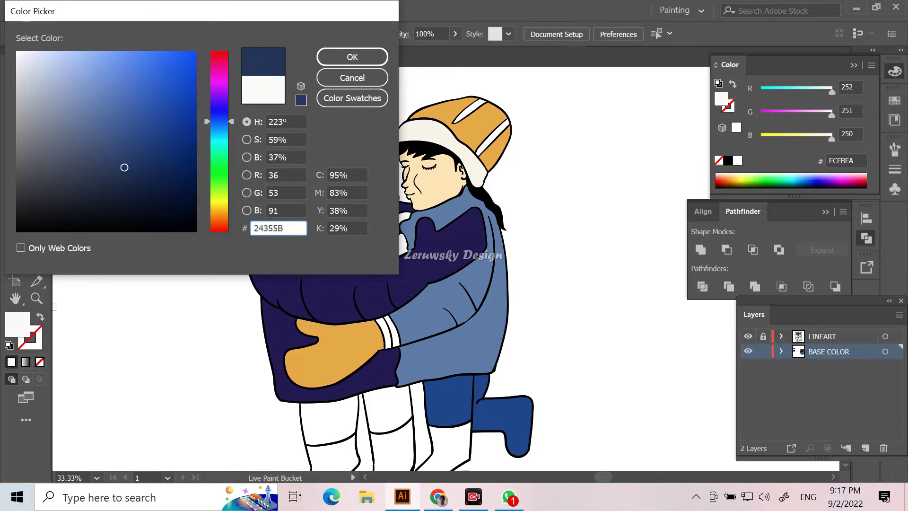
click(352, 57)
- Set the fill colour to brown #8E6729
double_click(17, 324)
click(353, 78)
alt+click(340, 203)
double_click(18, 324)
key(ctrl+v)
text(8E6729)
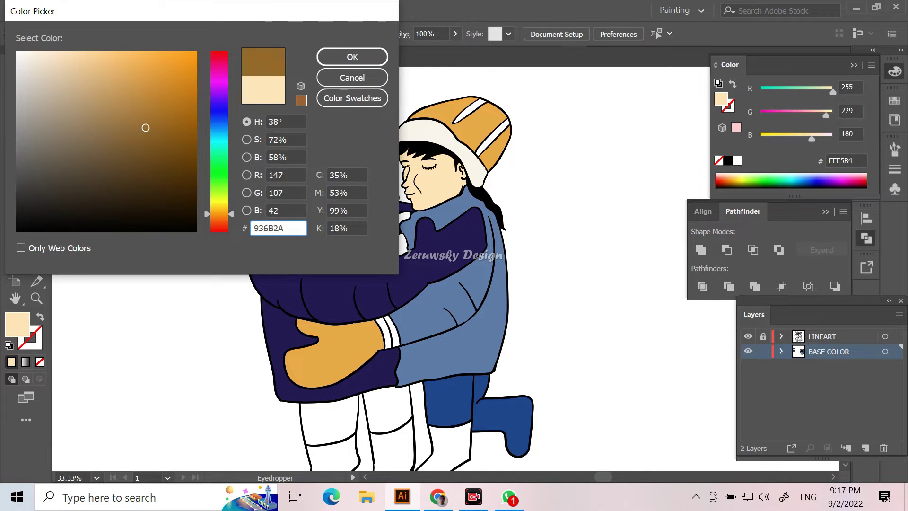
key(Return)
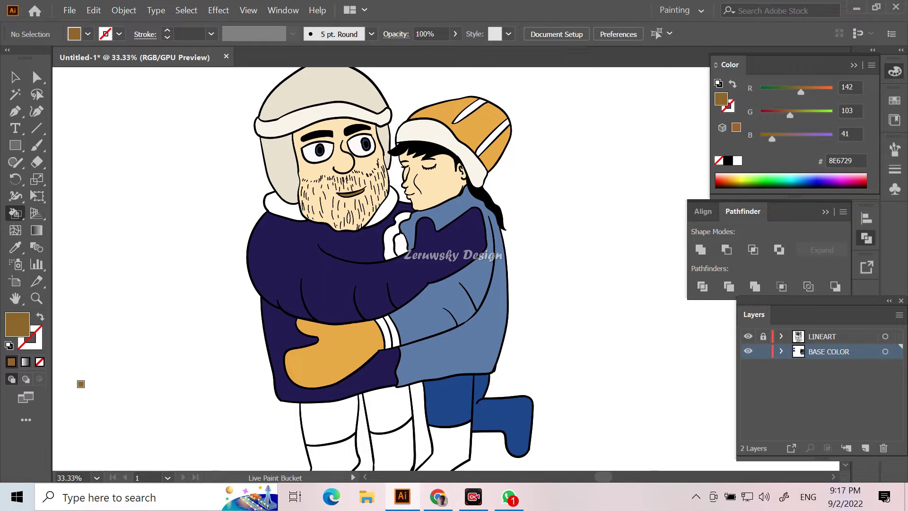
- Reset the fill colour to black 000000 with the whole artboard in view
key(ctrl+minus)
key(ctrl+minus)
key(ctrl+minus)
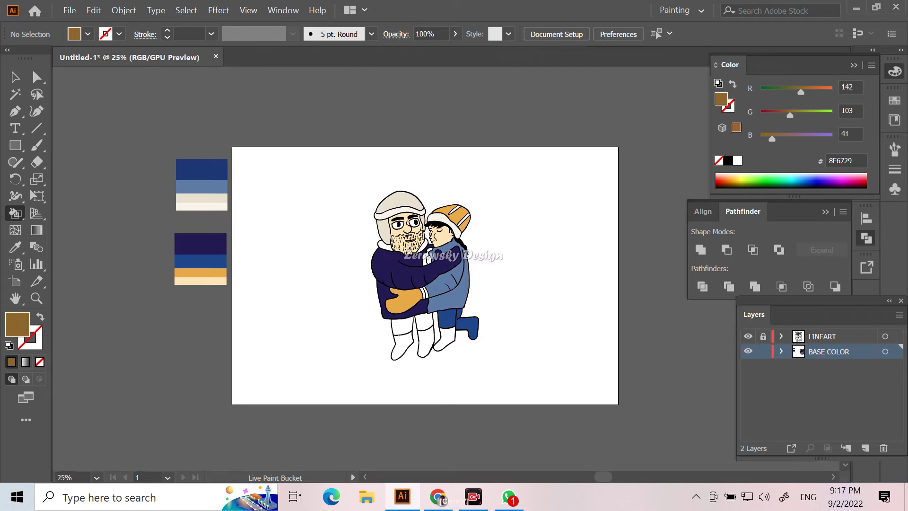
key(i)
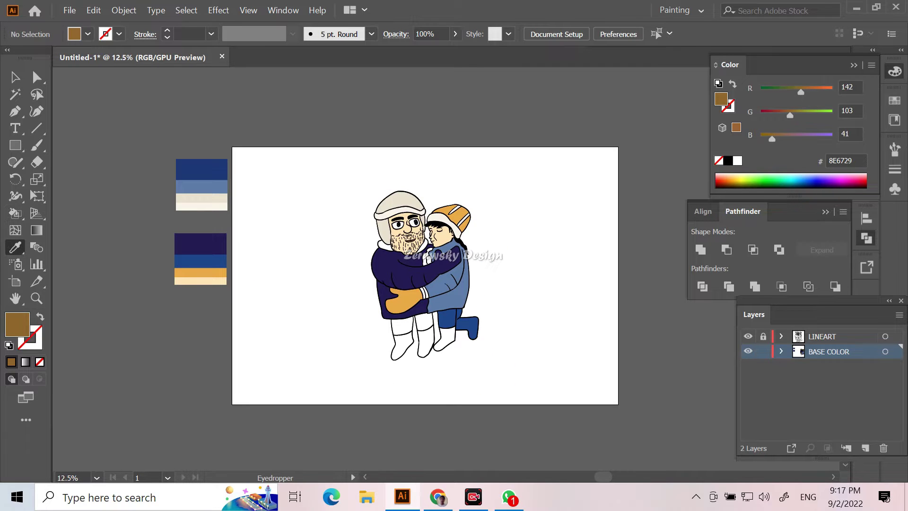
double_click(17, 324)
drag(142, 133, 175, 219)
click(355, 57)
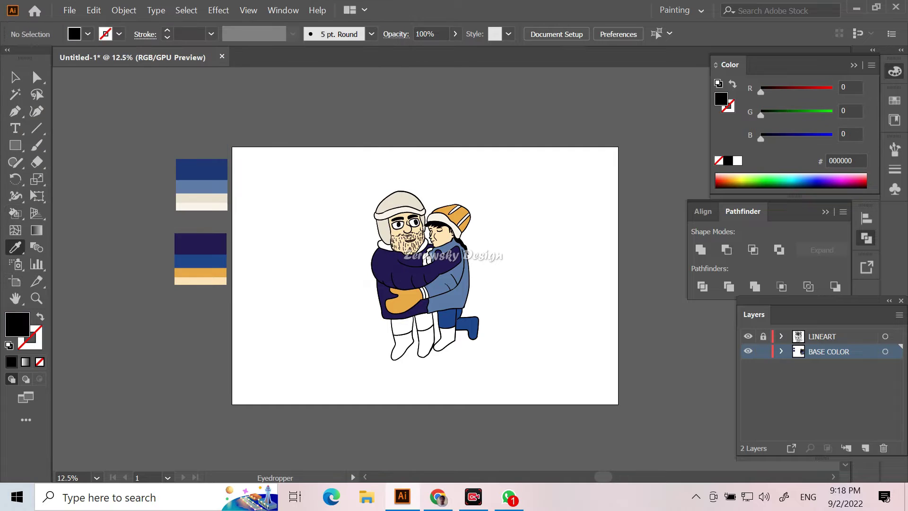
- Fill both of the man's boots navy 231955
key(k)
click(402, 345)
click(425, 330)
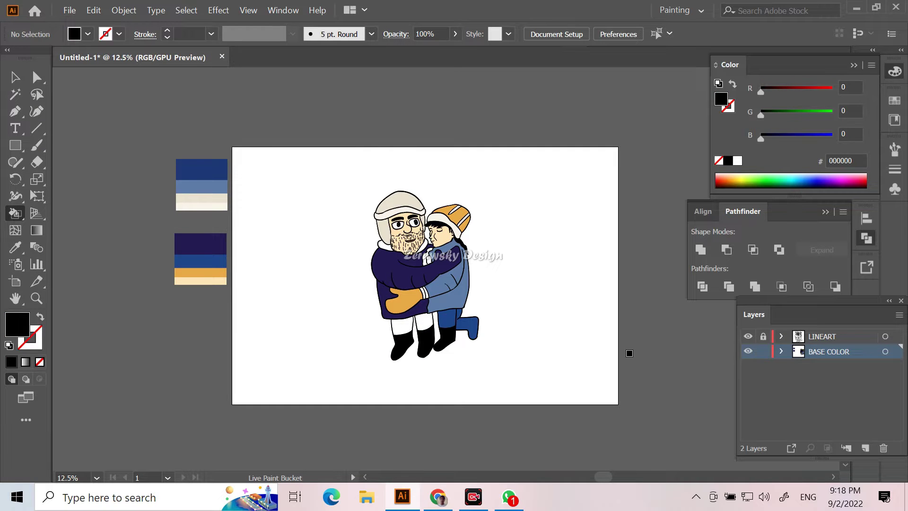
alt+click(209, 246)
click(402, 345)
click(445, 338)
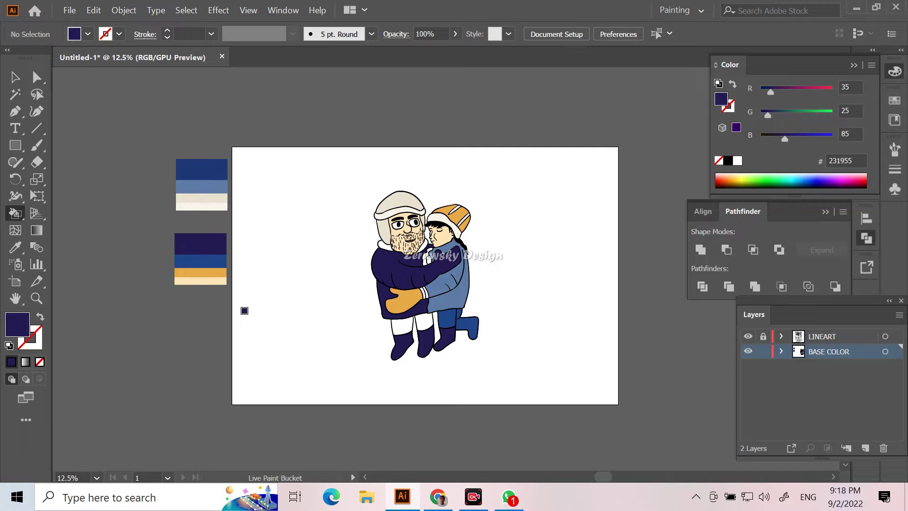
- Fill the man's trouser legs grey 777684
double_click(17, 325)
click(67, 85)
click(34, 137)
click(350, 55)
click(402, 326)
click(424, 322)
- Lock the BASE COLOR layer and make LINEART the active layer
key(ctrl+plus)
key(ctrl+plus)
key(ctrl+plus)
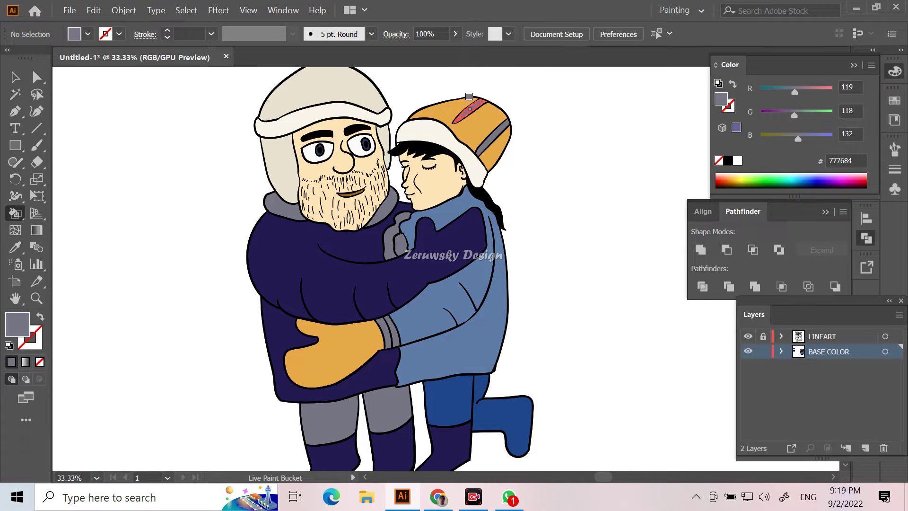
key(ctrl+minus)
key(ctrl+minus)
click(763, 351)
click(823, 336)
click(37, 145)
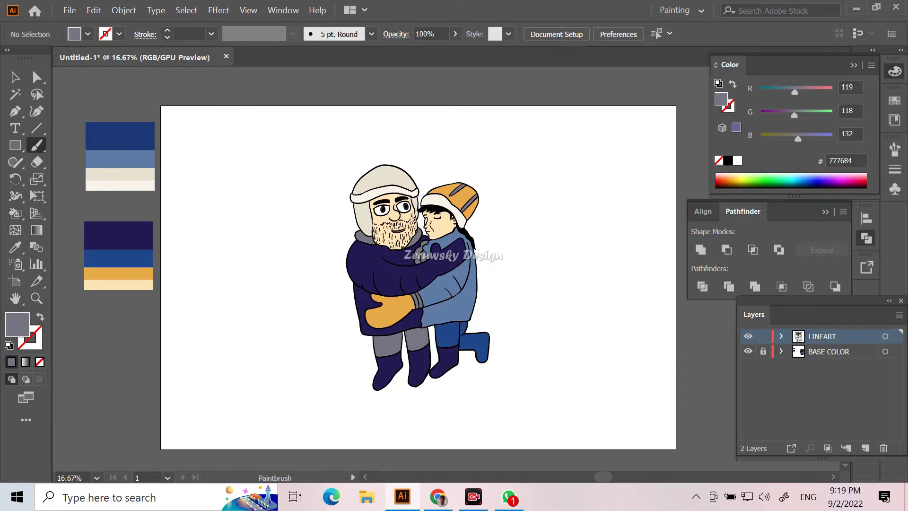
- Set the brush colour to black and zoom in on the legs
double_click(17, 325)
key(Return)
key(ctrl+plus)
key(ctrl+plus)
key(ctrl+plus)
scroll(454, 224, down, 5)
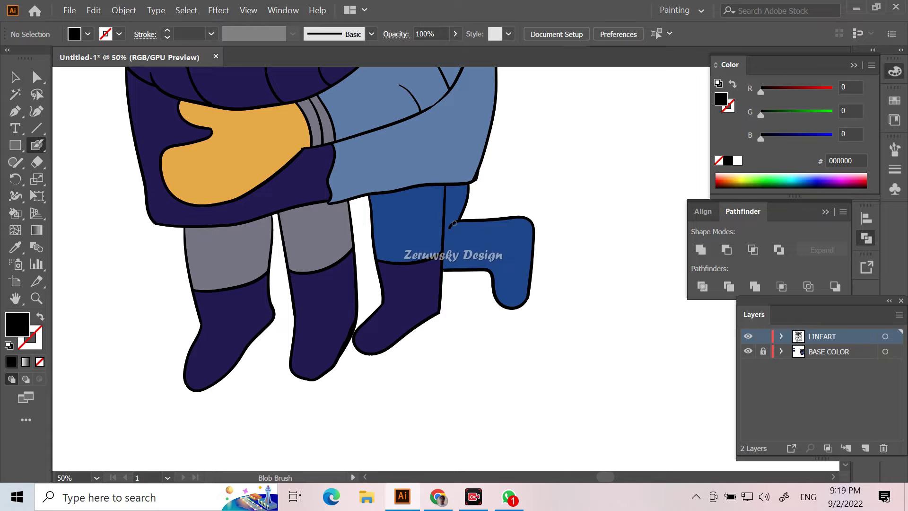
key(shift+x)
- Lock LINEART, activate BASE COLOR and sample the boot's dark navy for the brush
click(762, 351)
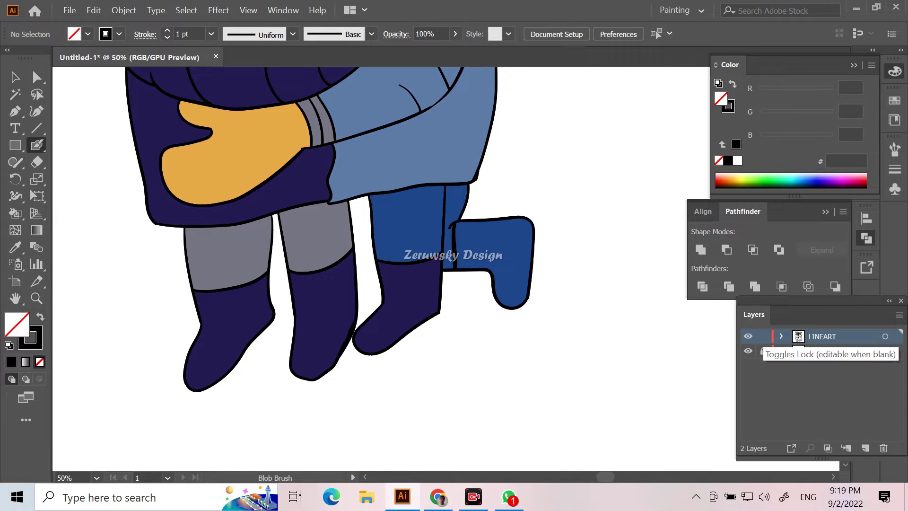
click(827, 351)
key(i)
click(322, 189)
key(shift+b)
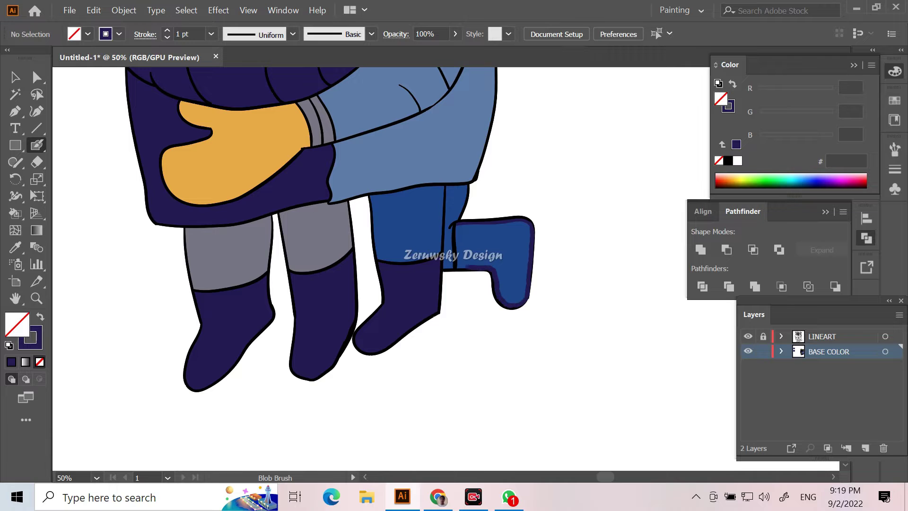
- Lock BASE COLOR and add a new layer above it
key(a)
key(ctrl+shift+a)
key(ctrl+0)
click(763, 351)
click(864, 448)
double_click(822, 351)
- Name the new layer SHADOW and unlock BASE COLOR
text(SH)
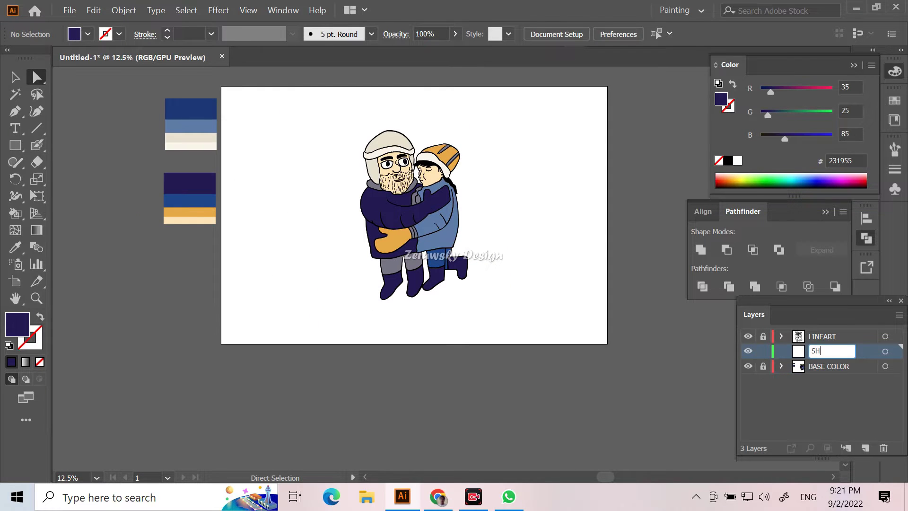
text(ADOW)
key(Return)
scroll(416, 264, up, 3)
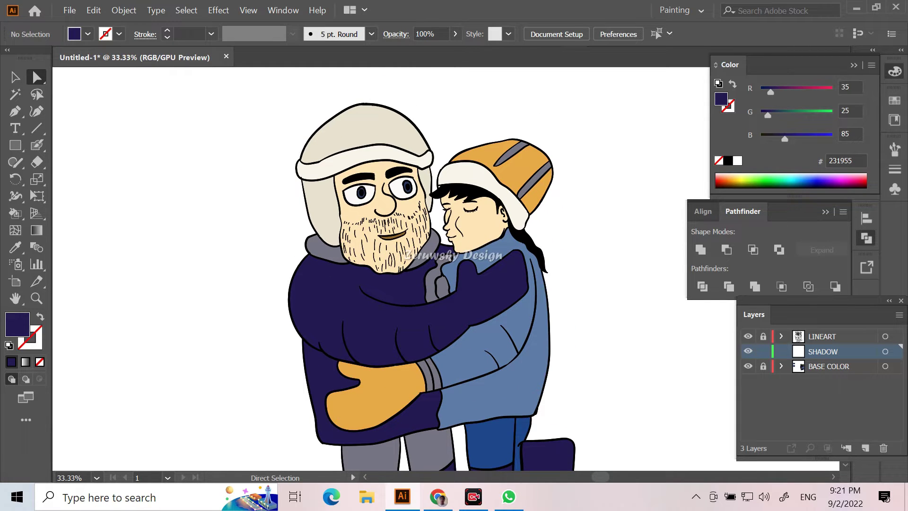
click(763, 366)
- Select the child's face and load the Skintones swatch library
click(468, 222)
key(v)
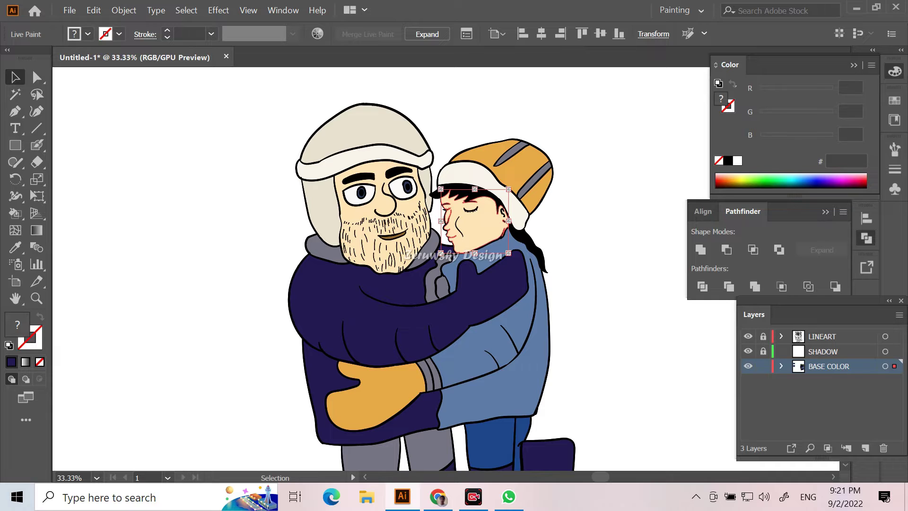
double_click(30, 337)
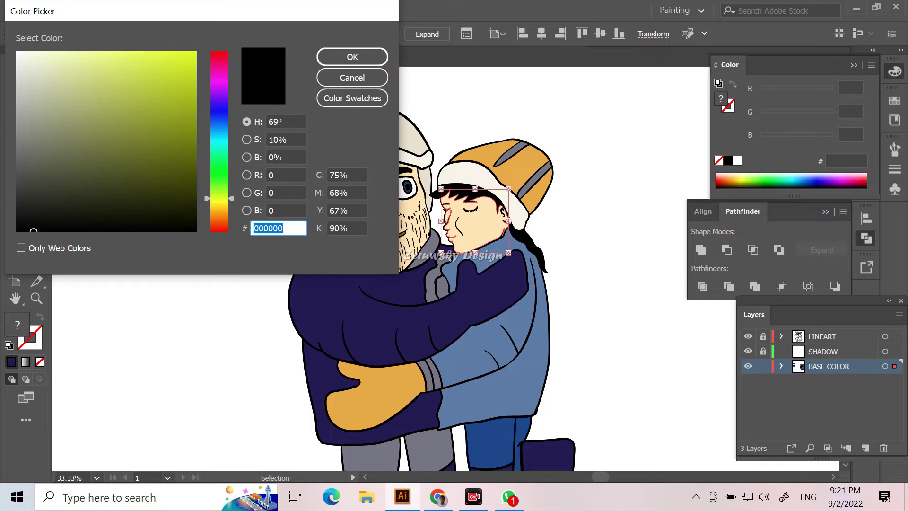
key(Escape)
click(894, 100)
click(712, 215)
click(756, 367)
- Fill the child's face with a Skintones swatch
drag(422, 234, 686, 33)
click(895, 100)
click(682, 92)
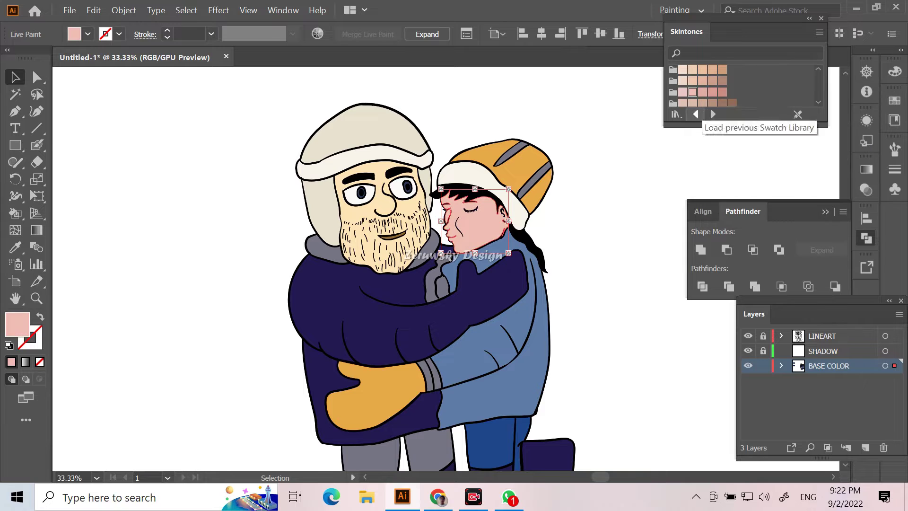
click(634, 310)
- Fill the man's face with a pinker Skintones swatch
click(361, 216)
double_click(361, 215)
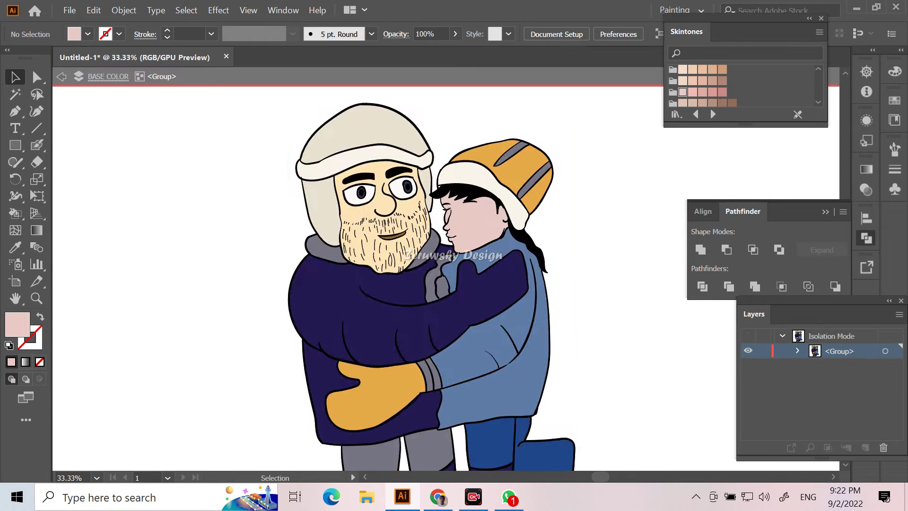
click(624, 142)
click(702, 91)
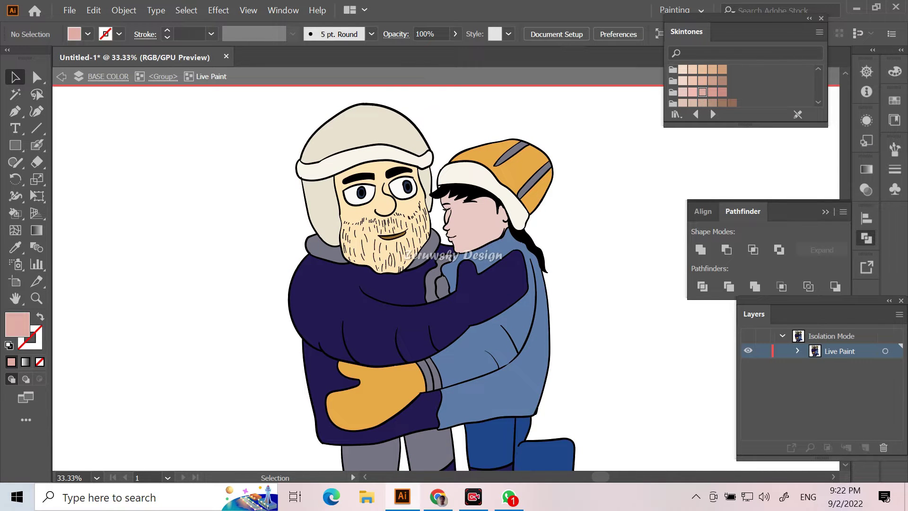
click(378, 222)
click(702, 91)
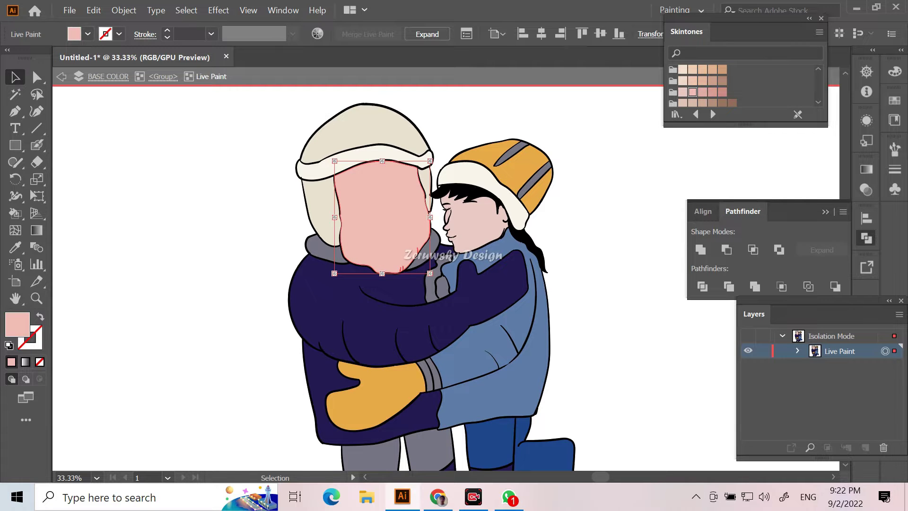
key(Escape)
key(ctrl+shift+a)
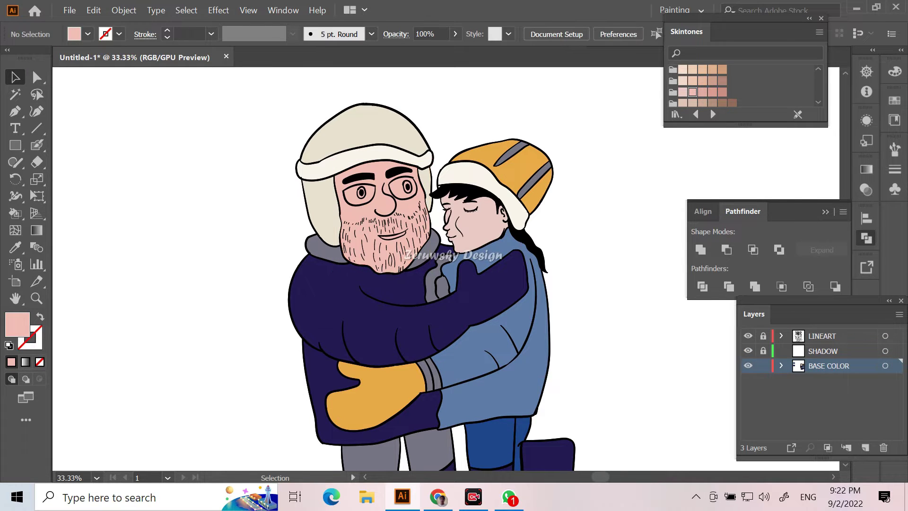
- Fill the man's eyes near-white #FCFAFA with the Live Paint Bucket
key(k)
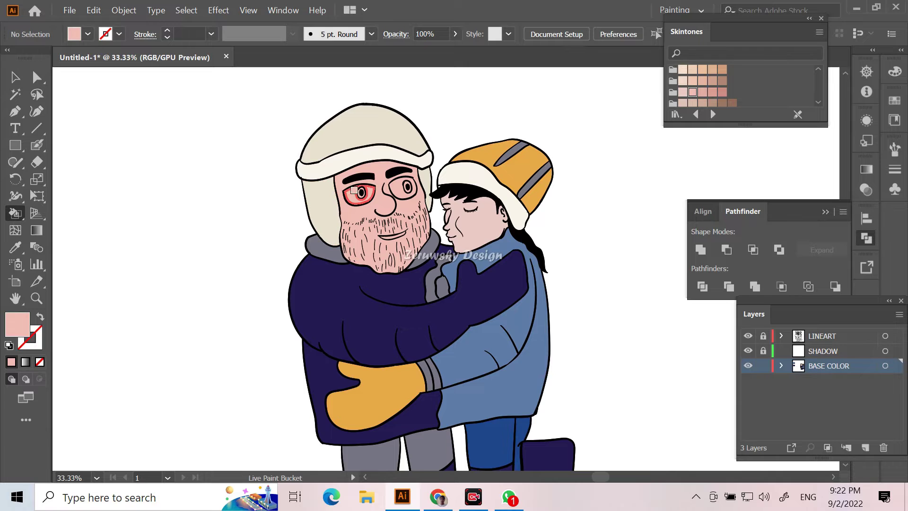
double_click(18, 324)
text(FCFAFA)
key(Return)
click(353, 193)
click(399, 189)
- Fill both of the man's irises blue #3D55A3
double_click(18, 324)
text(3D55A3)
key(Return)
click(357, 185)
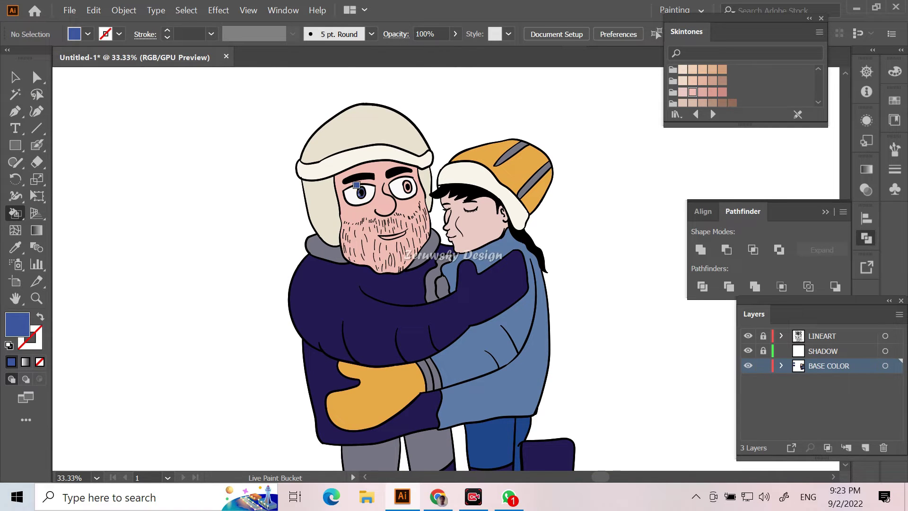
click(407, 186)
- Toggle the BASE COLOR and SHADOW layer locks, leaving BASE COLOR unlocked and active
click(763, 365)
click(823, 351)
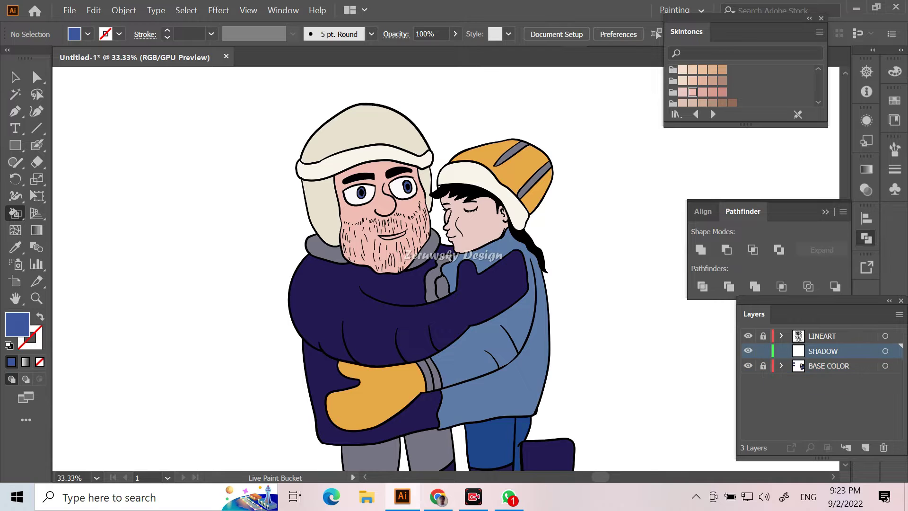
key(ctrl+equal)
key(ctrl+equal)
click(763, 366)
click(829, 365)
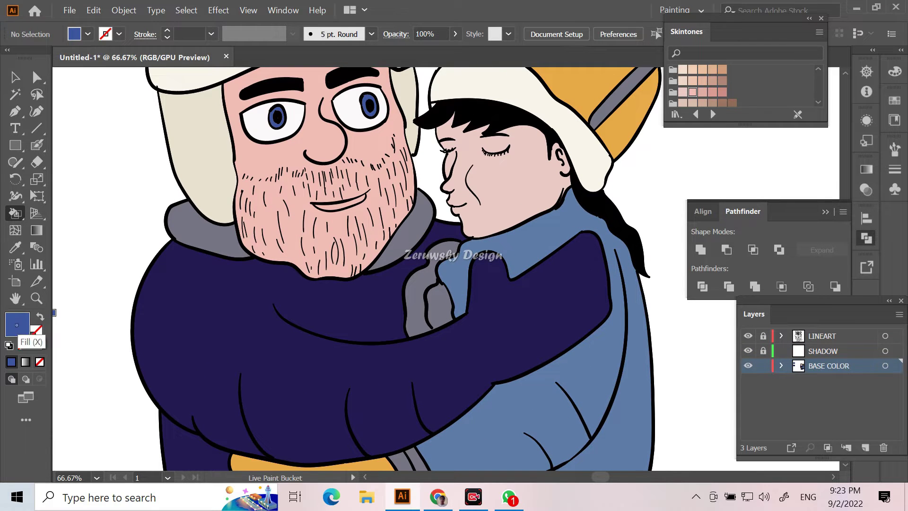
- Set the fill to a brown based on #8C6129, trying it on the beard then undoing
double_click(18, 324)
text(8C6129)
click(148, 122)
click(352, 57)
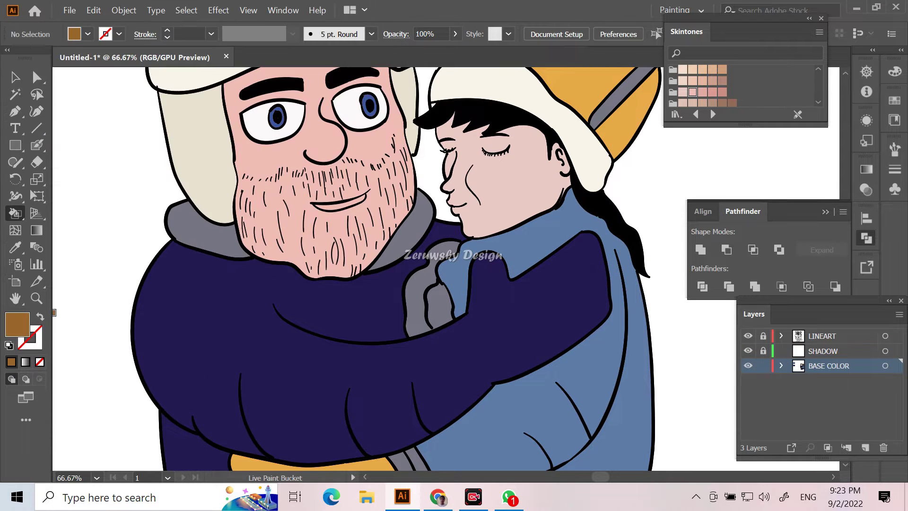
key(ctrl+equal)
click(132, 121)
key(ctrl+z)
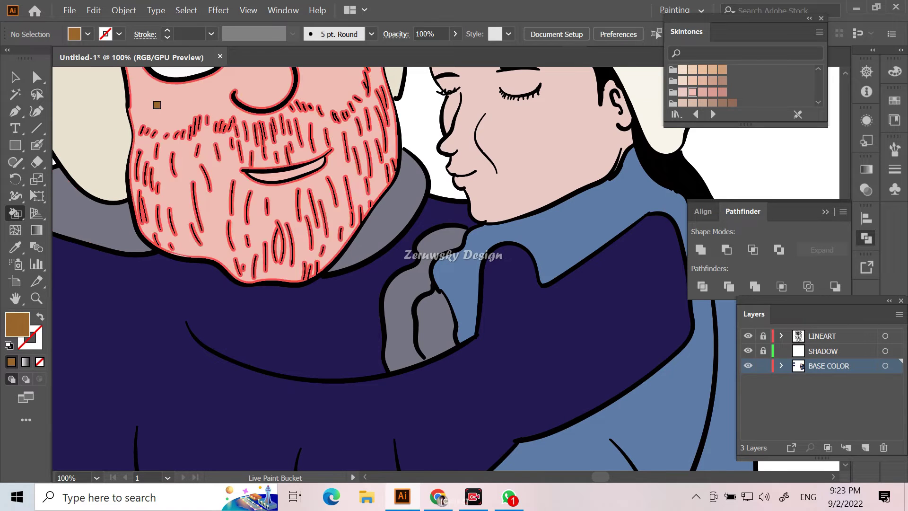
- Paint brown Blob Brush strokes along the cheek, both beard edges and chin to close the beard
key(shift+b)
scroll(397, 114, up, 3)
drag(397, 114, 159, 225)
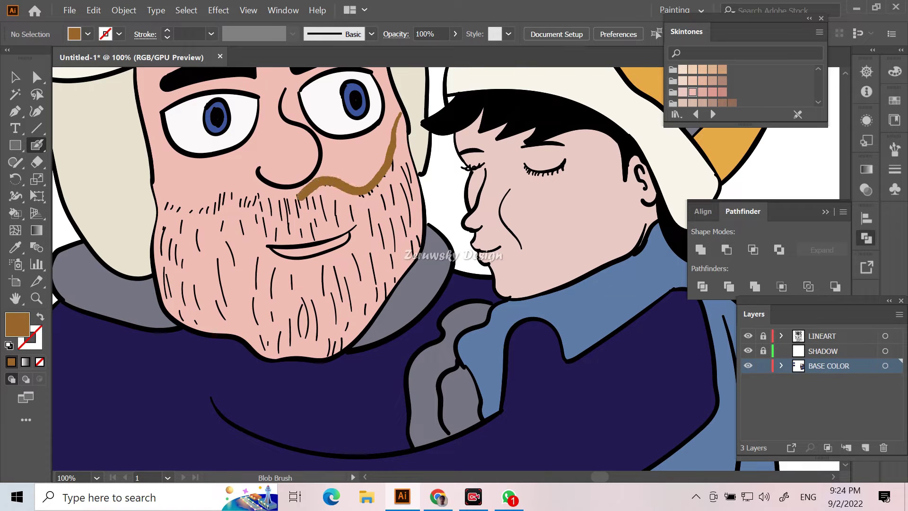
drag(159, 226, 185, 325)
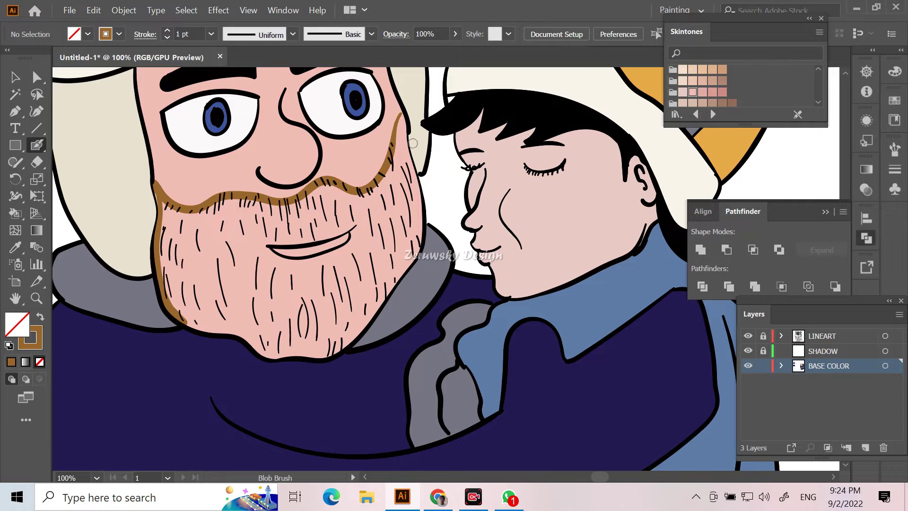
mouse_move(406, 142)
mouse_down()
mouse_move(420, 229)
mouse_move(390, 293)
mouse_move(338, 350)
mouse_move(262, 353)
mouse_move(189, 325)
mouse_up()
- Choose a darker Skintones swatch as the fill for the mouth
key(a)
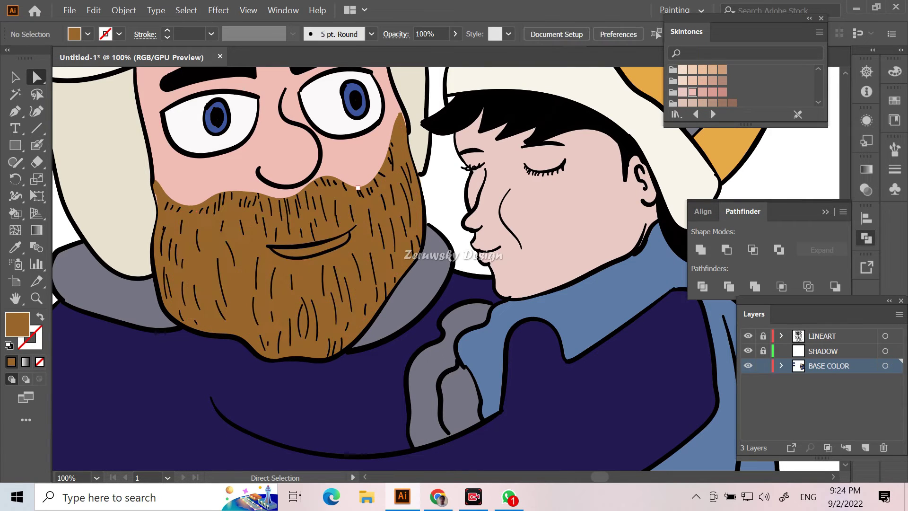
click(15, 213)
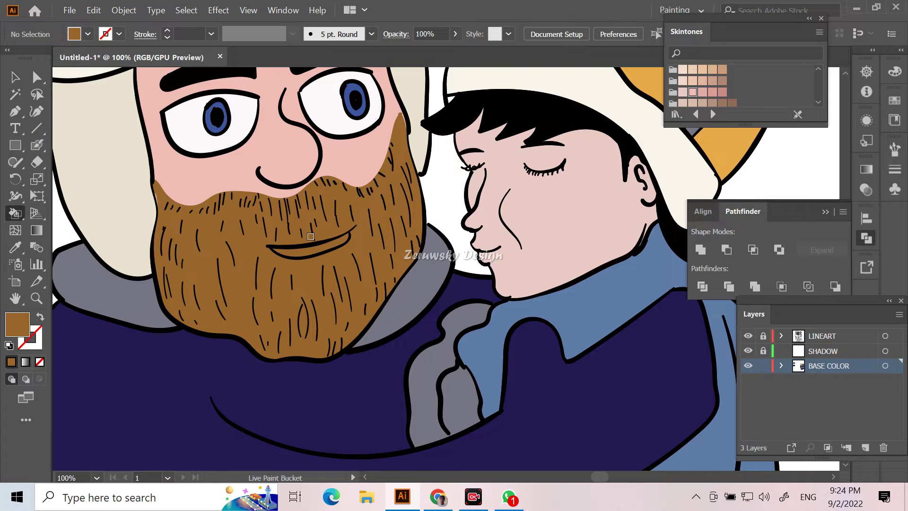
key(i)
click(722, 92)
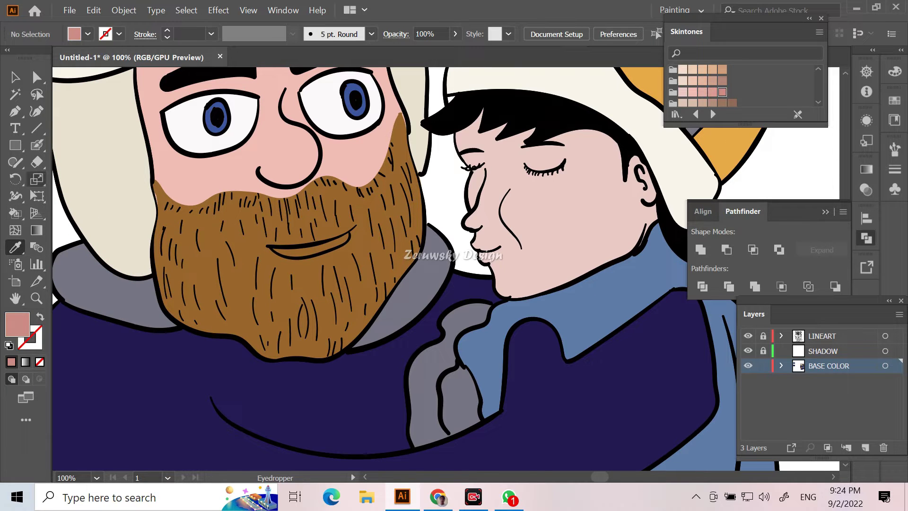
key(k)
click(303, 250)
key(shift+b)
click(722, 80)
key(slash)
- Paint over the man's mouth interior with the darker skin tone
drag(279, 249, 348, 237)
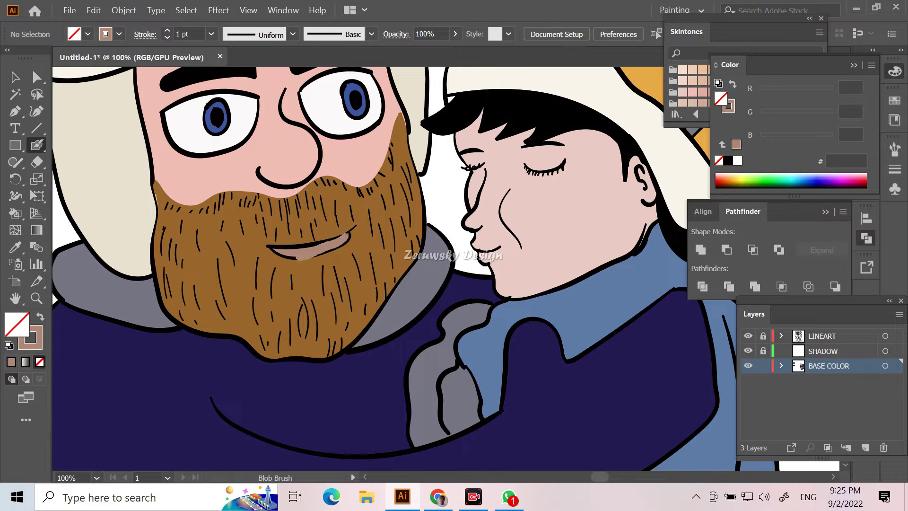
drag(289, 248, 324, 242)
scroll(324, 240, down, 2)
scroll(323, 241, down, 1)
scroll(520, 199, up, 2)
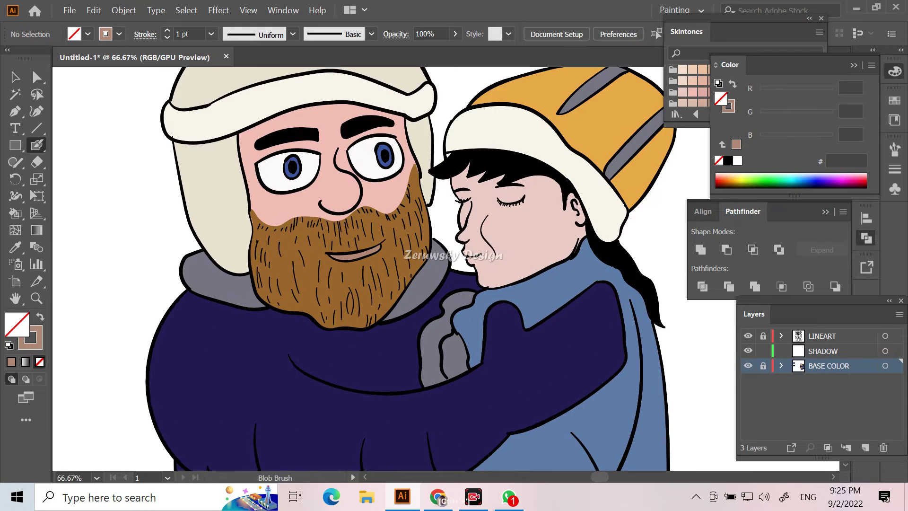
scroll(520, 199, up, 1)
- Sample the child's skin and pick a slightly darker Skintones swatch for shadows
key(i)
click(393, 218)
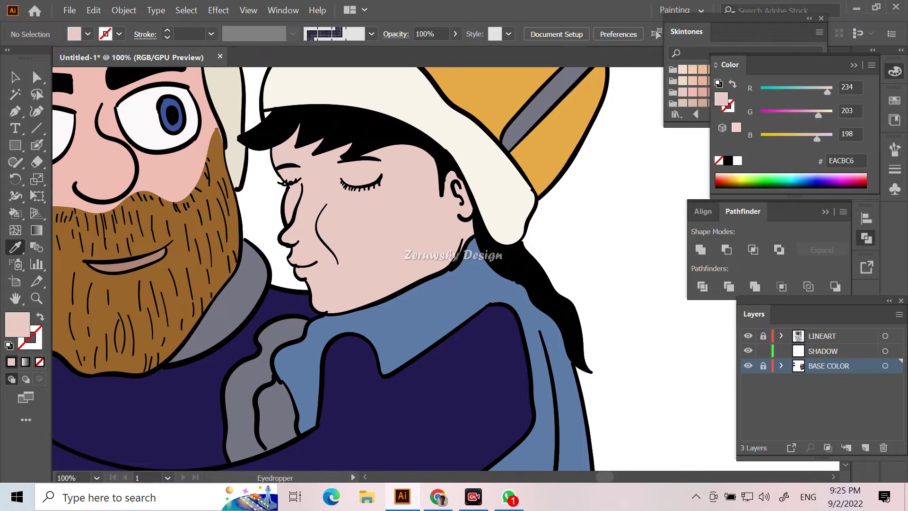
click(692, 92)
key(shift+b)
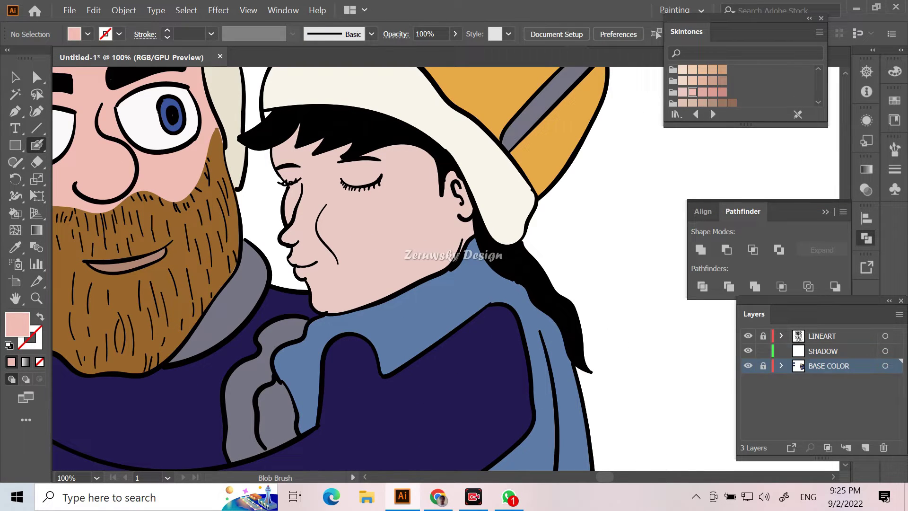
drag(363, 283, 371, 268)
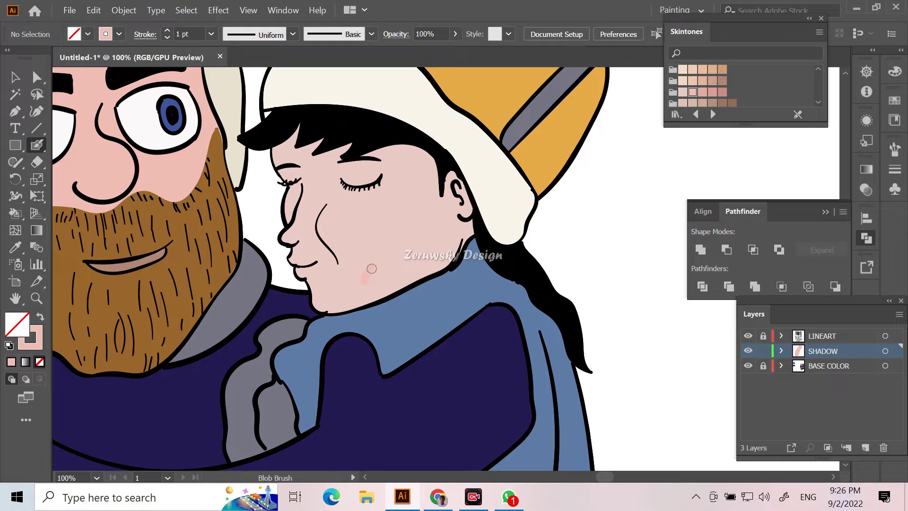
key(ctrl+z)
- Draw Pencil shadow shapes around the child's ear, eyelid and nose
key(ctrl+plus)
key(n)
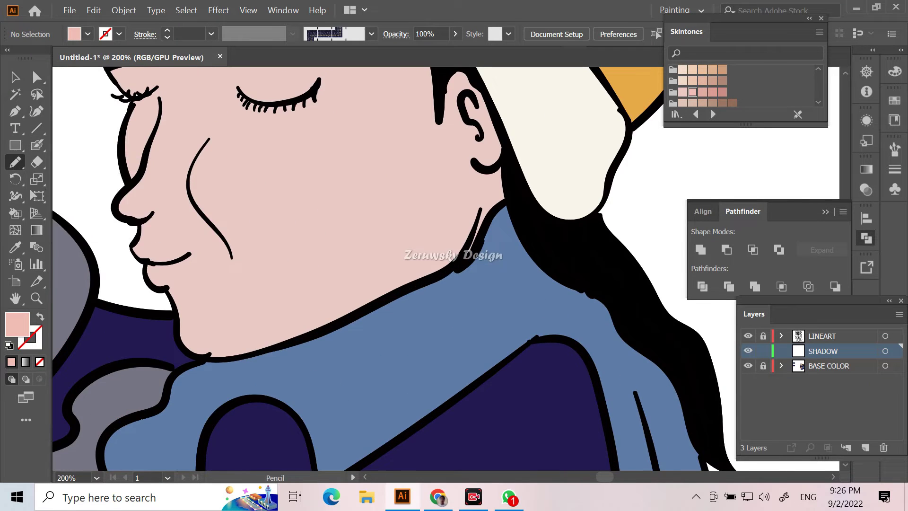
scroll(378, 258, up, 3)
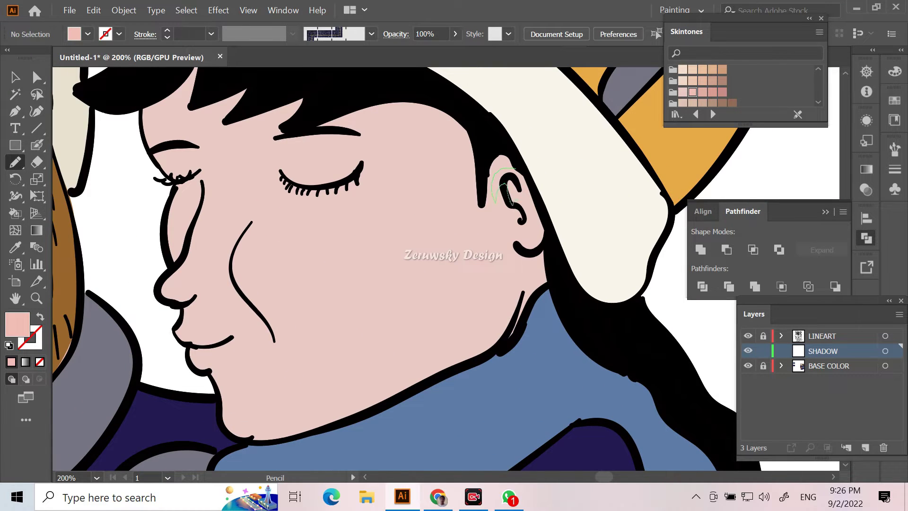
drag(522, 242, 541, 243)
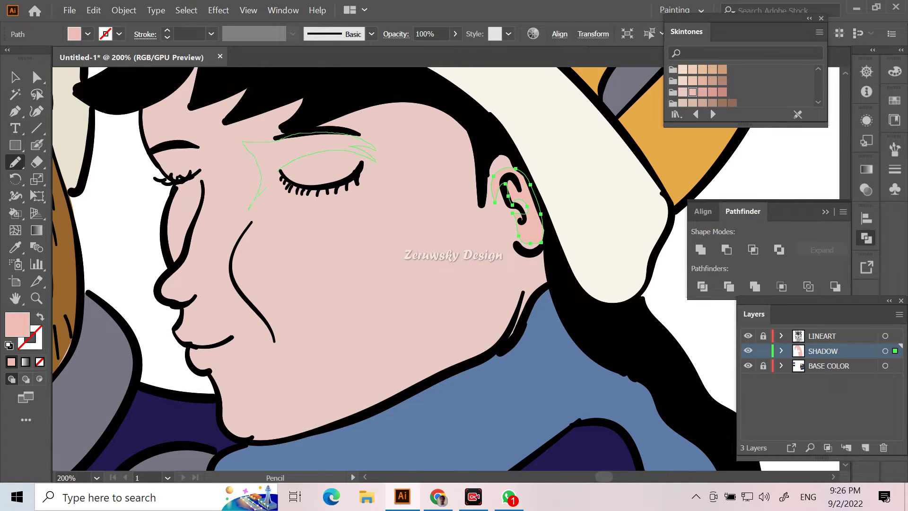
drag(265, 189, 248, 209)
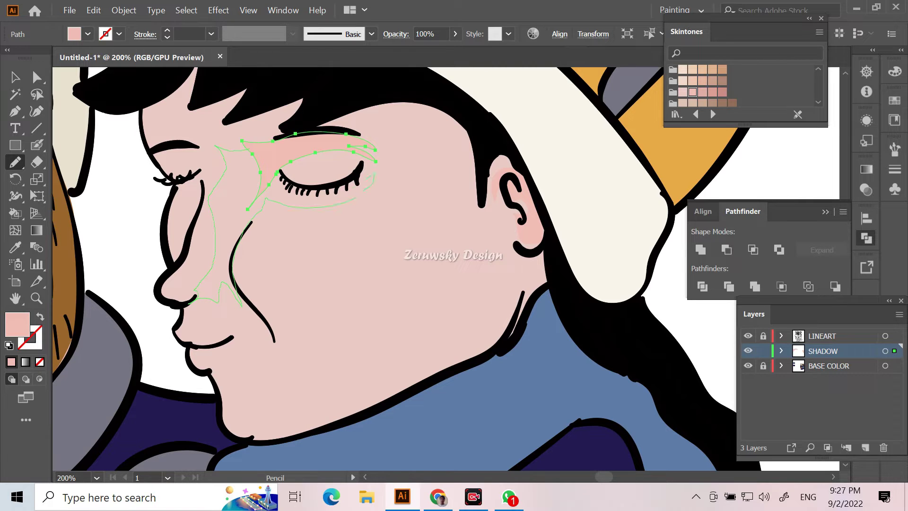
drag(193, 299, 189, 303)
- Add a small shadow beside the child's eye; brow shadow attempts are undone
drag(249, 148, 242, 207)
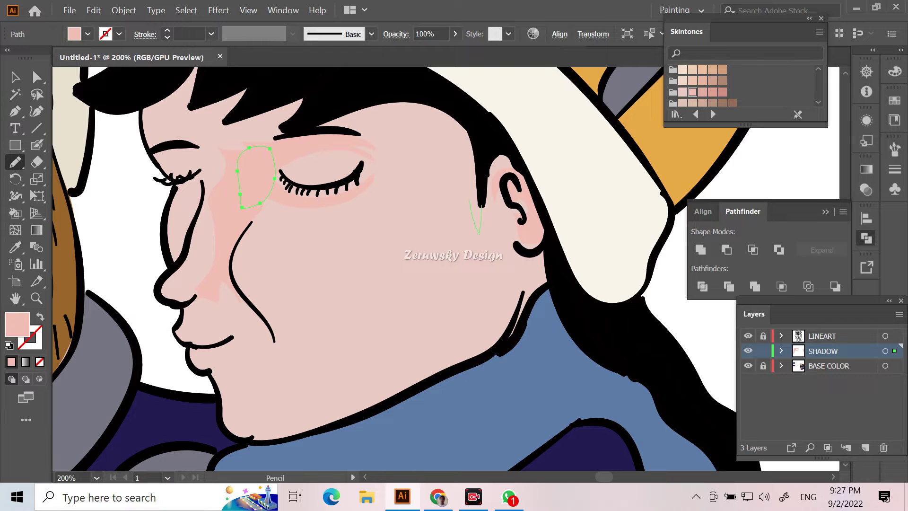
drag(478, 233, 307, 128)
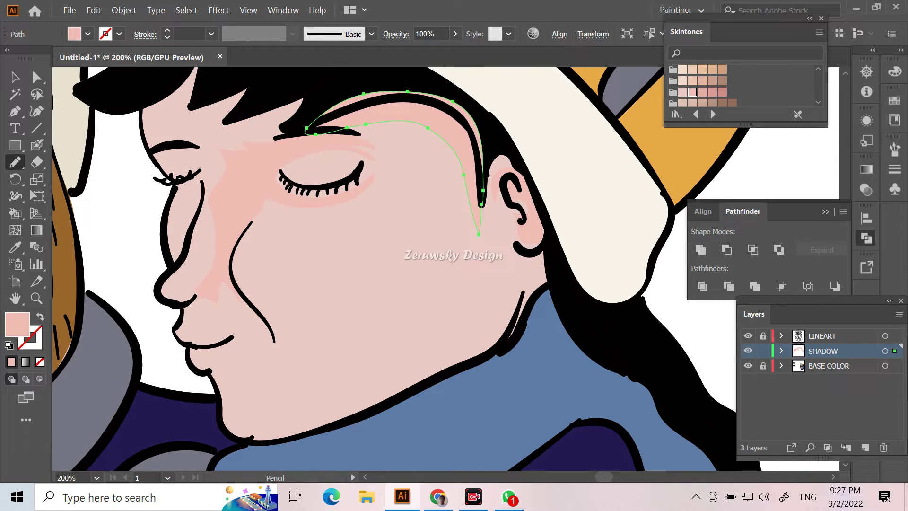
key(ctrl+z)
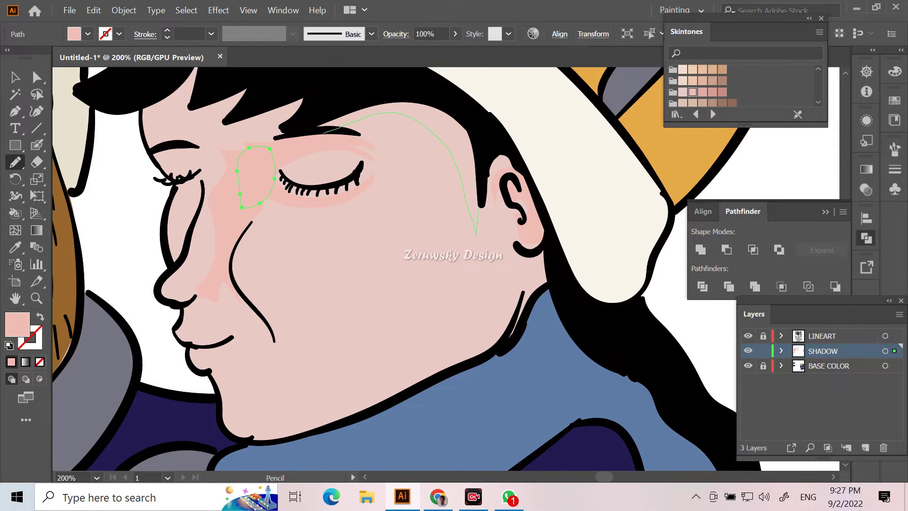
drag(331, 126, 321, 133)
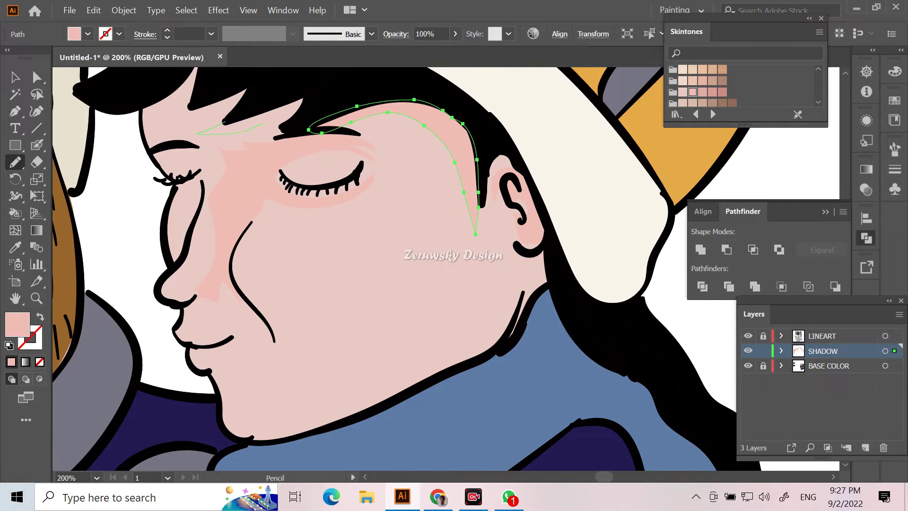
key(ctrl+z)
key(ctrl+z)
scroll(444, 270, up, 3)
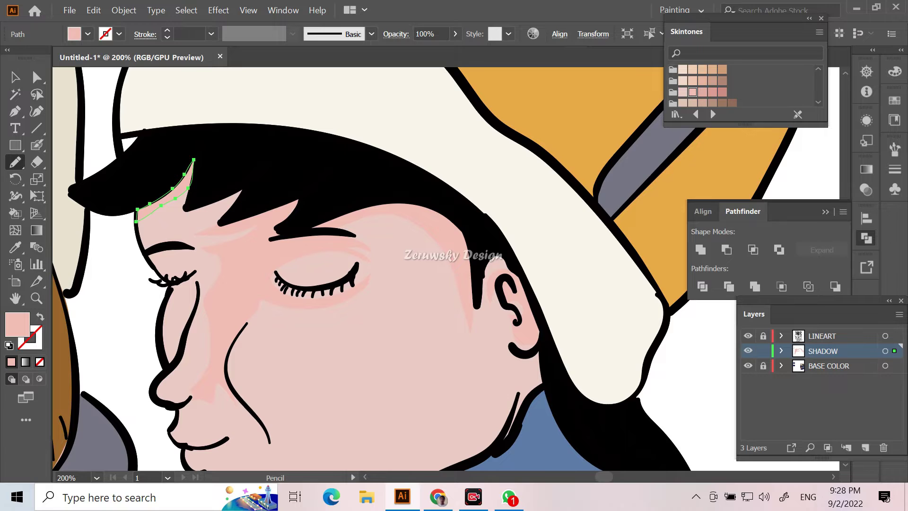
- Draw pink shadow shapes along the child's cheek and jaw-to-neck line
scroll(264, 227, down, 5)
drag(263, 229, 292, 279)
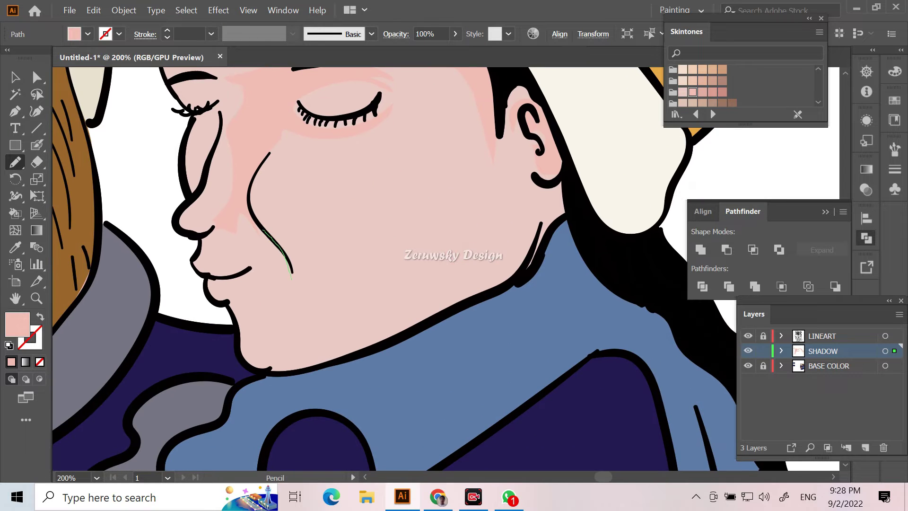
drag(248, 208, 271, 236)
key(ctrl+z)
drag(538, 190, 532, 257)
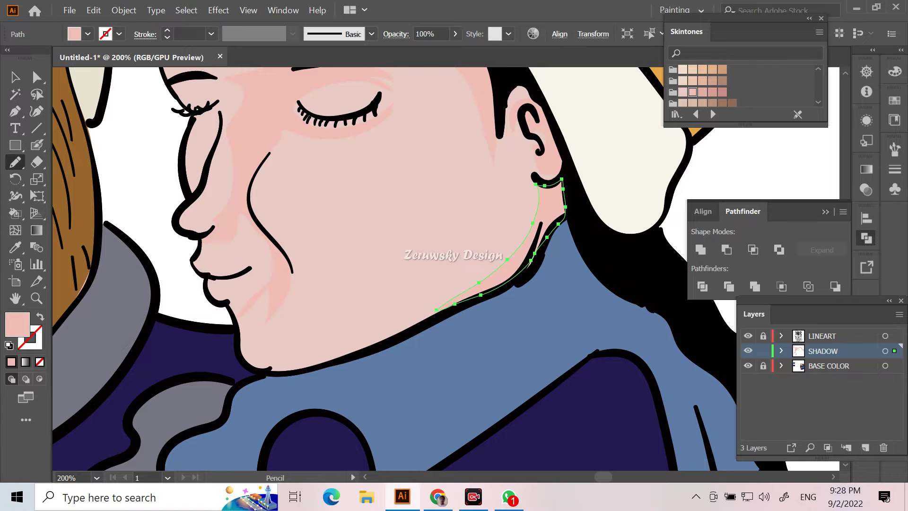
key(ctrl+z)
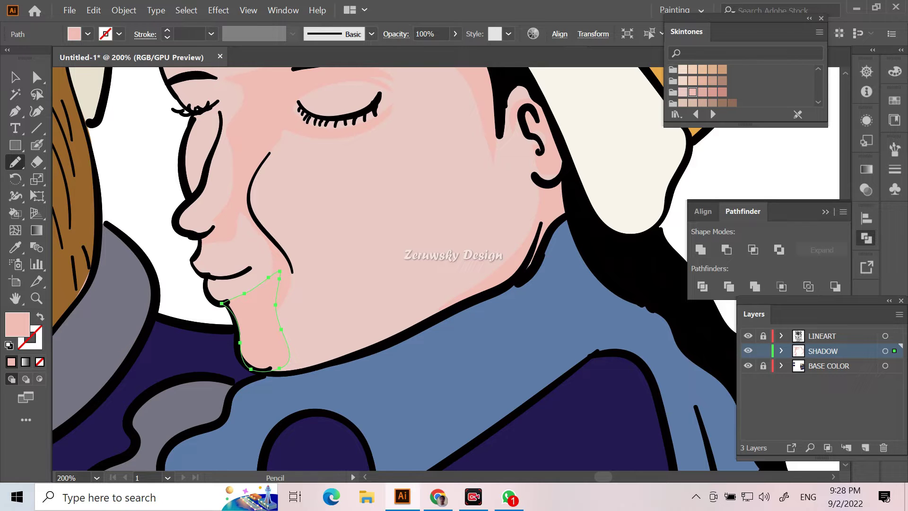
- Add eyelid and nose-side shadows, then lock SHADOW and make BASE COLOR active
key(ctrl+minus)
key(ctrl+minus)
key(ctrl+minus)
key(ctrl+minus)
key(ctrl+minus)
key(ctrl+plus)
key(ctrl+plus)
key(ctrl+plus)
key(ctrl+plus)
key(ctrl+plus)
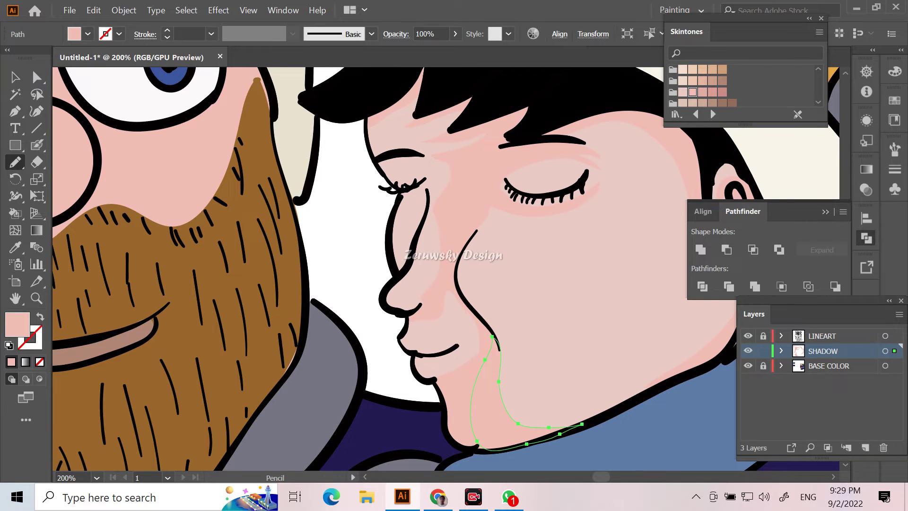
drag(397, 168, 376, 163)
drag(410, 224, 428, 181)
key(ctrl+shift+a)
click(763, 351)
click(763, 366)
click(828, 365)
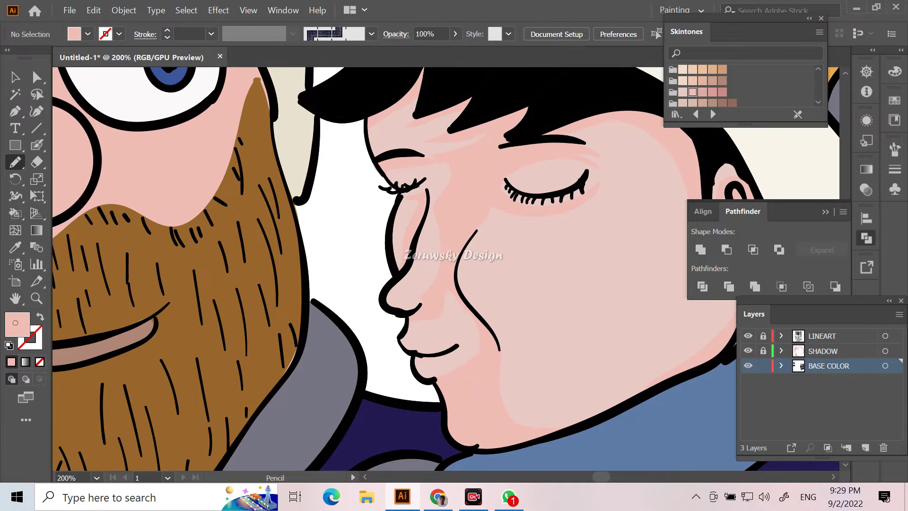
- Set the fill to red #DB5E49 and draw the child's lower lip
double_click(17, 325)
drag(85, 85, 112, 102)
text(DB5E49)
key(Return)
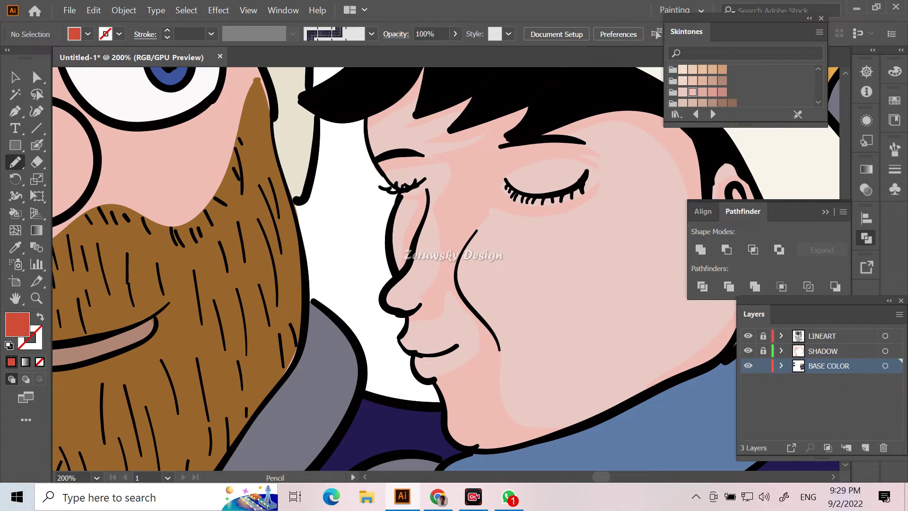
drag(414, 357, 400, 341)
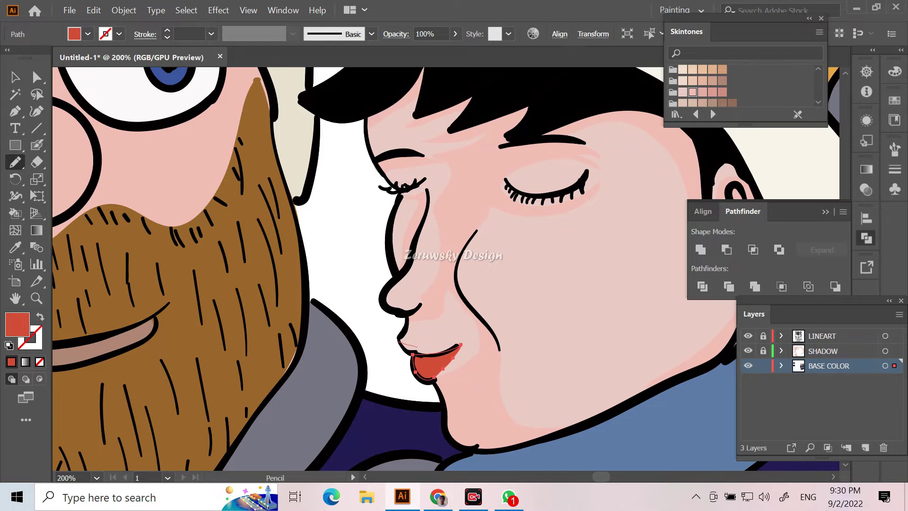
key(ctrl+shift+a)
- Check the lip shape, then lock BASE COLOR and make the unlocked SHADOW layer active
key(v)
key(ctrl+a)
key(ctrl+shift+a)
click(423, 364)
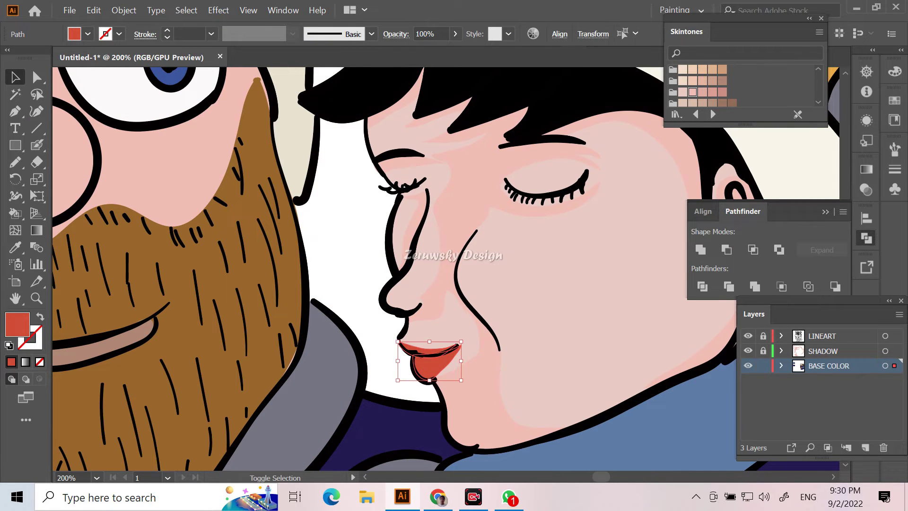
click(763, 365)
click(762, 351)
click(823, 351)
key(ctrl+minus)
key(ctrl+minus)
key(ctrl+minus)
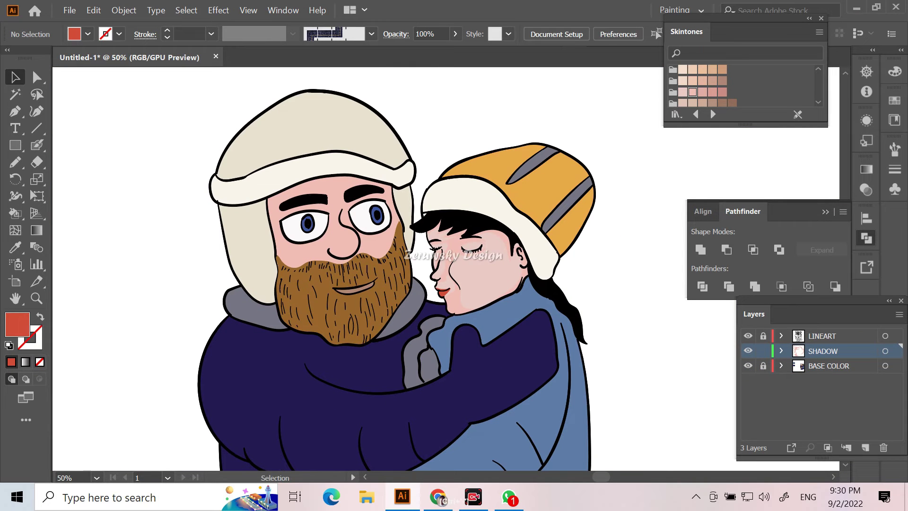
- Draw pink Pencil shadows under the girl's eye and along her jaw
key(ctrl+plus)
key(ctrl+plus)
key(ctrl+plus)
key(n)
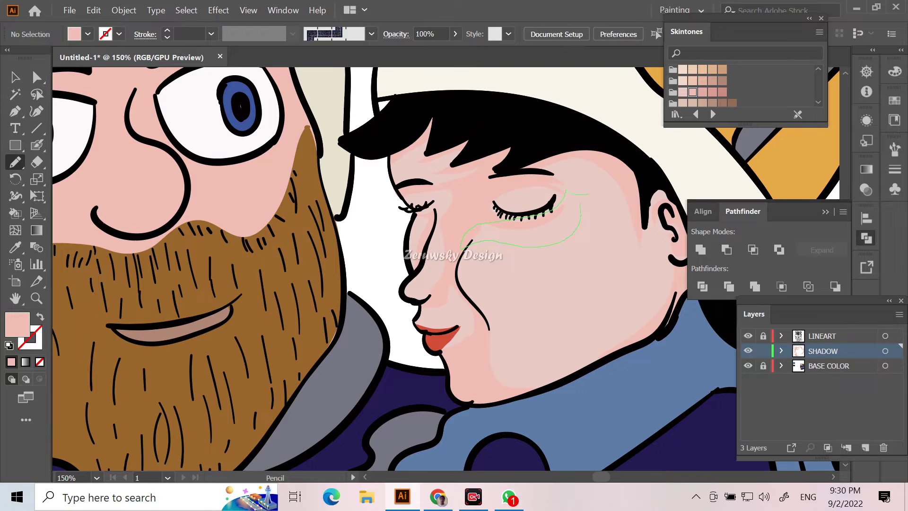
drag(463, 244, 461, 247)
drag(547, 384, 548, 382)
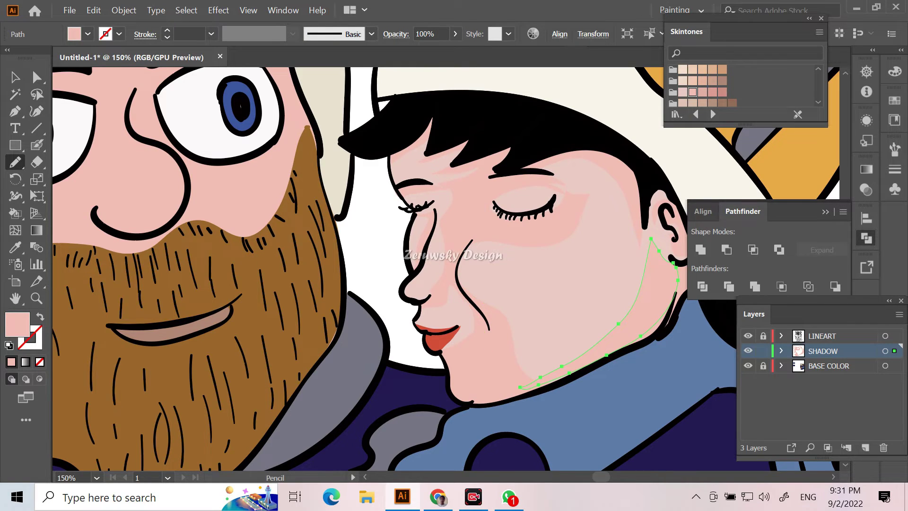
key(ctrl+minus)
key(ctrl+minus)
key(ctrl+minus)
key(ctrl+minus)
key(ctrl+minus)
key(ctrl+minus)
key(ctrl+plus)
key(ctrl+plus)
key(ctrl+plus)
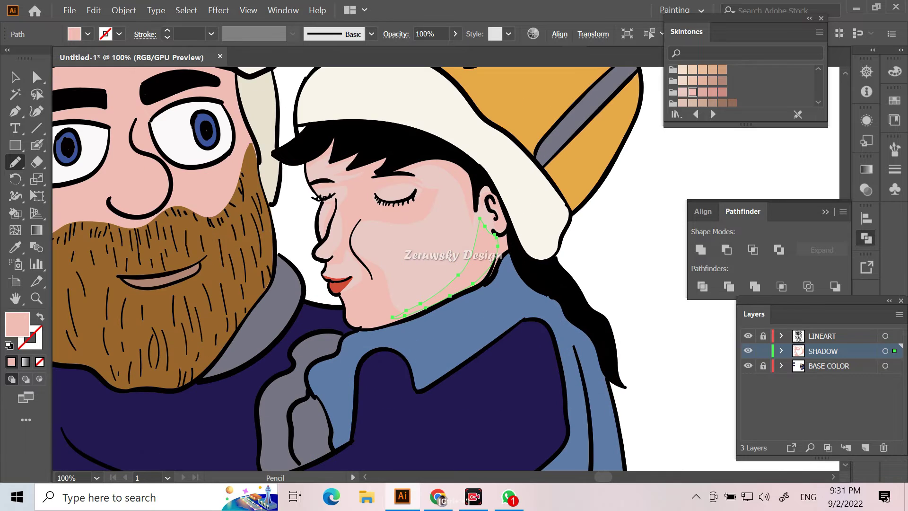
- Add shadow shapes on the girl's cheek and beside her nose
drag(473, 283, 452, 169)
key(ctrl+plus)
key(ctrl+plus)
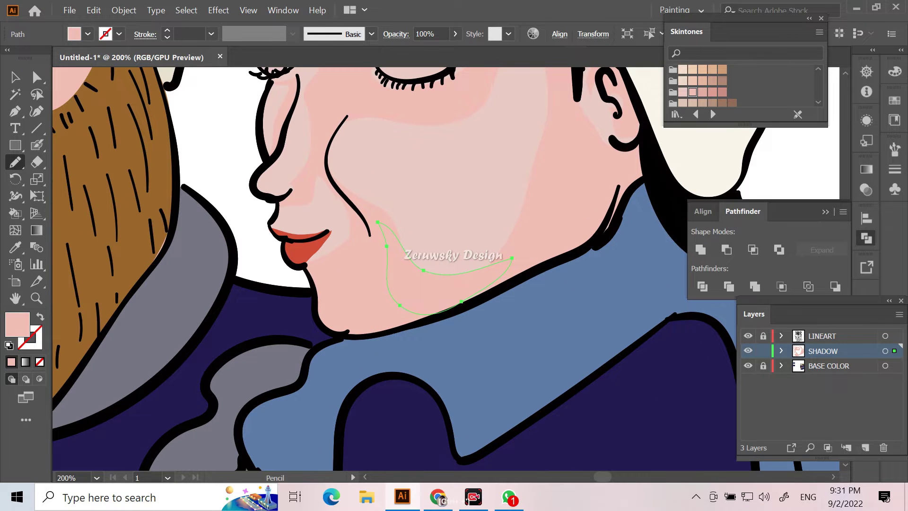
drag(272, 226, 289, 206)
drag(281, 175, 315, 128)
key(ctrl+minus)
- Shift-select the jaw, nose, mouth, forehead and ear shadows, then deselect them
click(15, 76)
shift+click(525, 331)
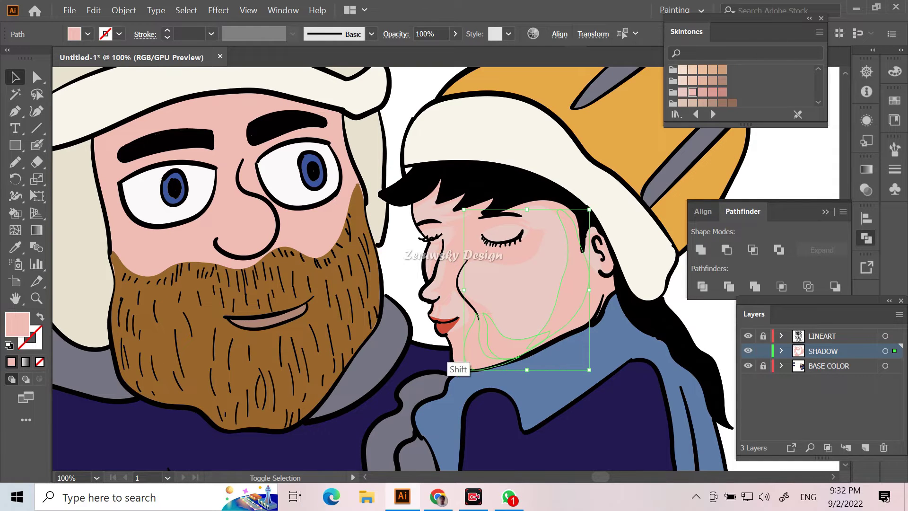
shift+click(438, 327)
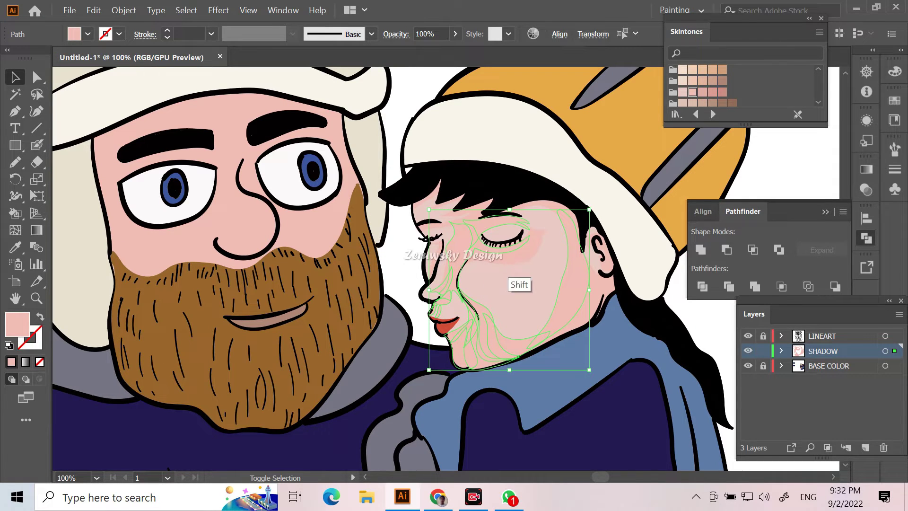
shift+click(449, 248)
shift+click(600, 290)
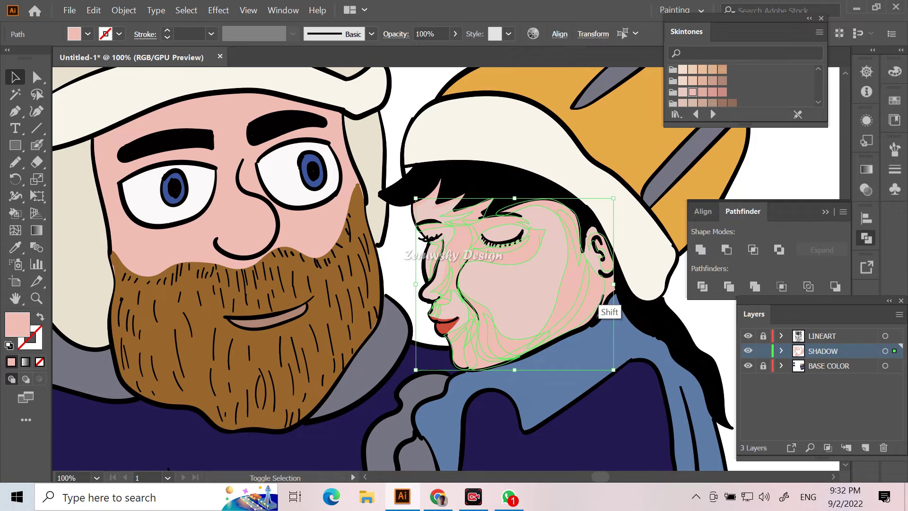
click(708, 327)
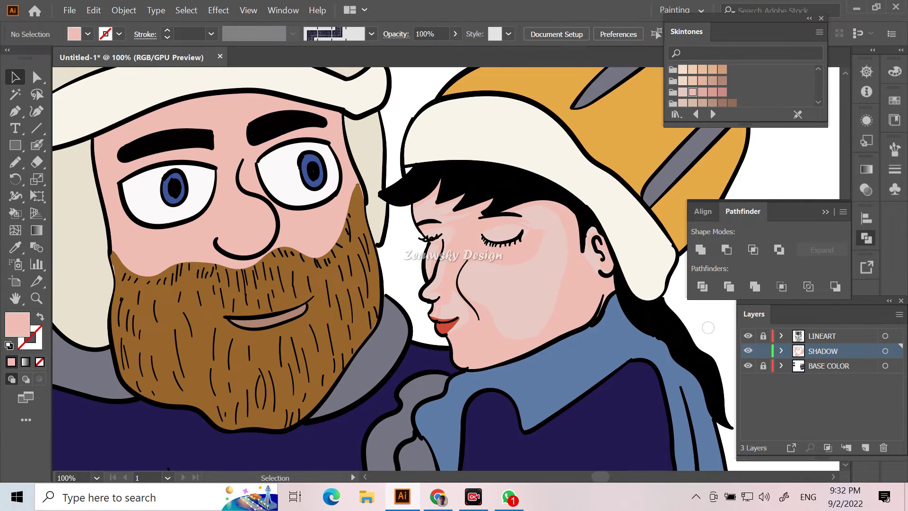
key(ctrl+minus)
key(ctrl+minus)
key(ctrl+minus)
key(ctrl+minus)
key(ctrl+minus)
key(ctrl+plus)
key(ctrl+plus)
key(ctrl+plus)
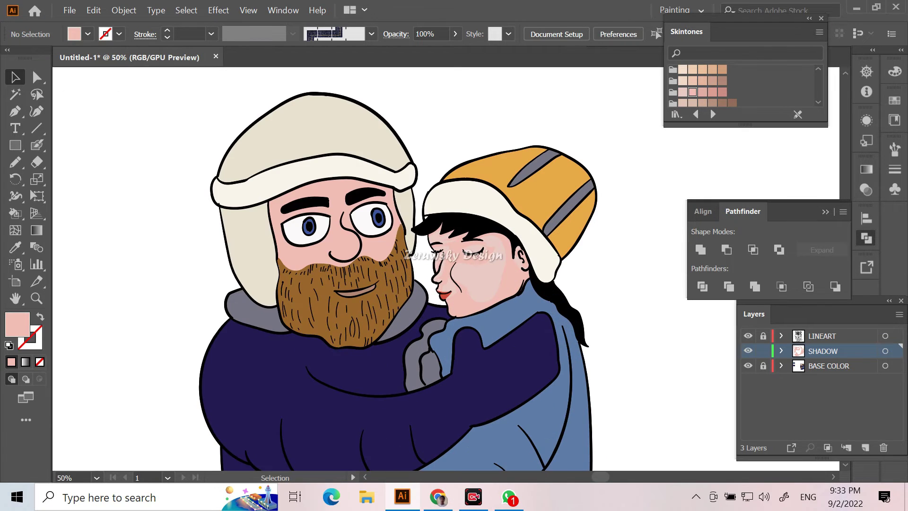
- Sample the hat brim's cream and set the fill to beige #DDD5C3
key(ctrl+plus)
key(i)
click(361, 253)
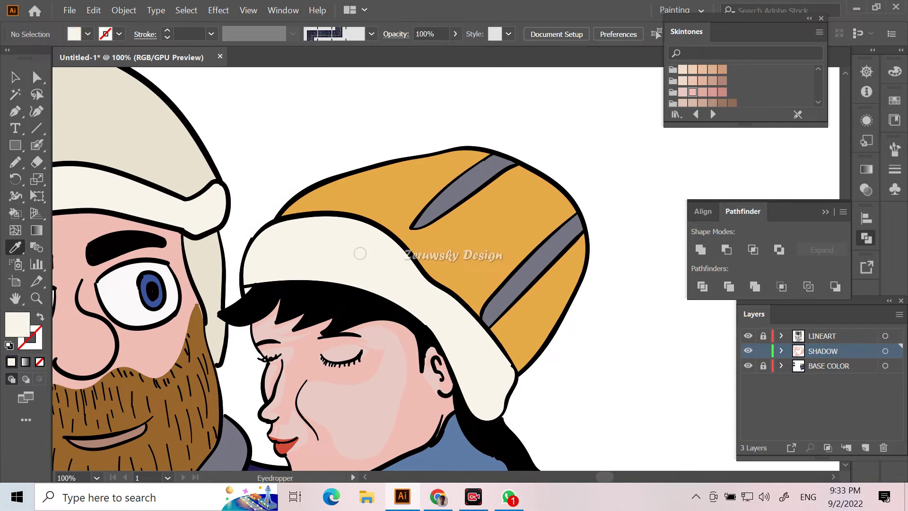
double_click(17, 325)
text(DDD5C3)
key(Return)
- Draw beige shadows on the left and right ends of the hat brim
key(n)
key(ctrl+plus)
mouse_move(204, 199)
mouse_down()
mouse_move(191, 245)
mouse_move(205, 198)
mouse_up()
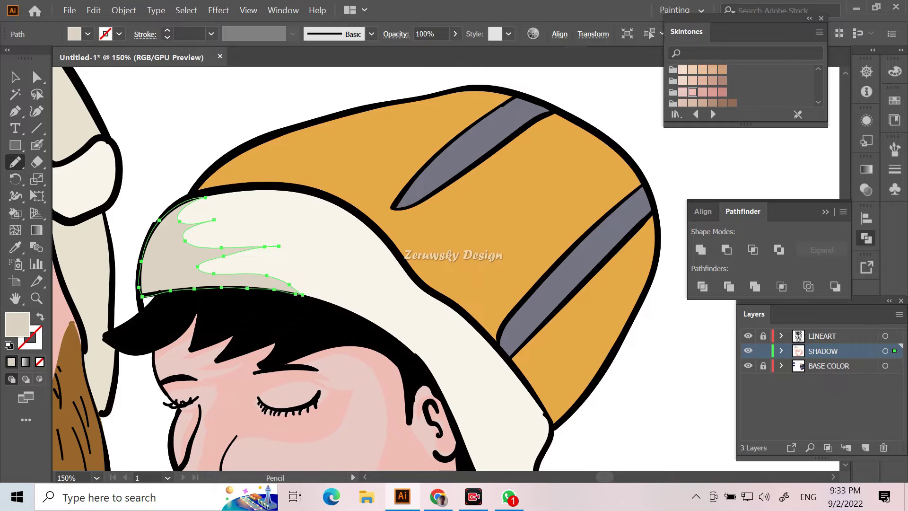
scroll(355, 270, down, 5)
drag(511, 279, 520, 294)
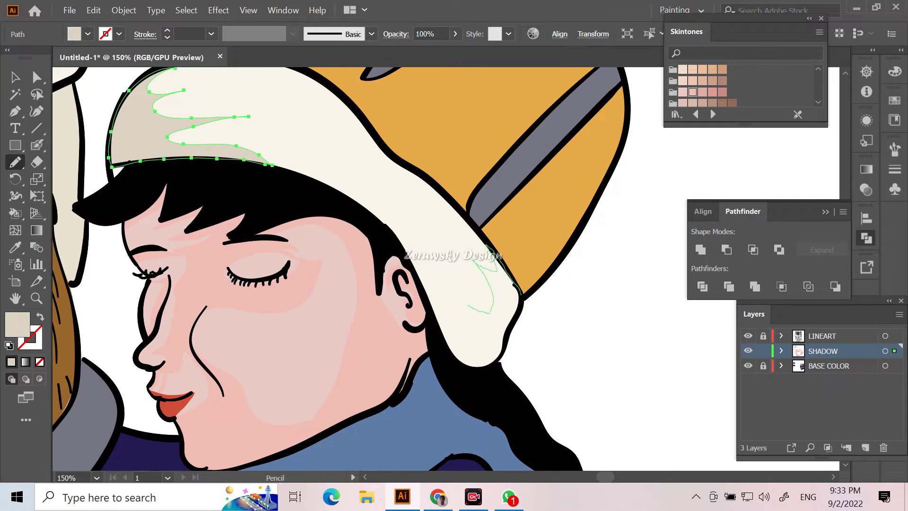
key(v)
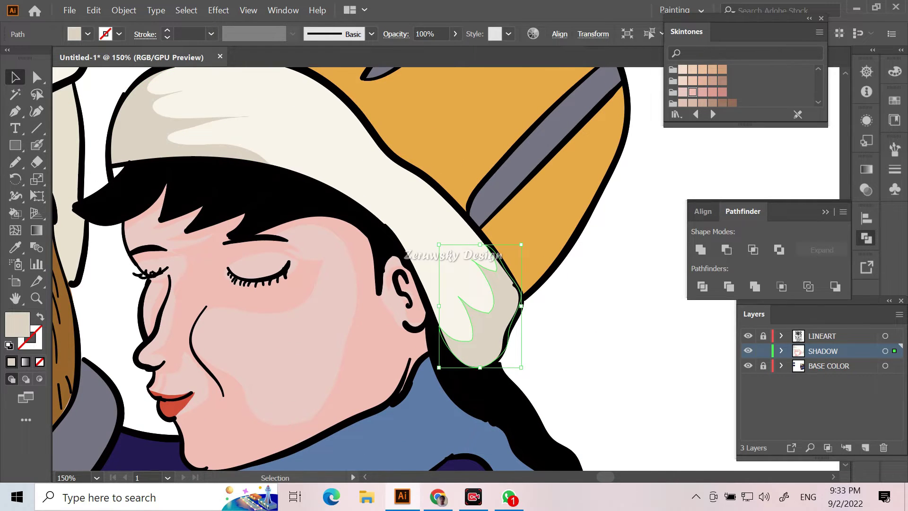
click(611, 339)
drag(612, 339, 543, 437)
- Sample the hat crown's yellow and choose a darker orange fill
key(i)
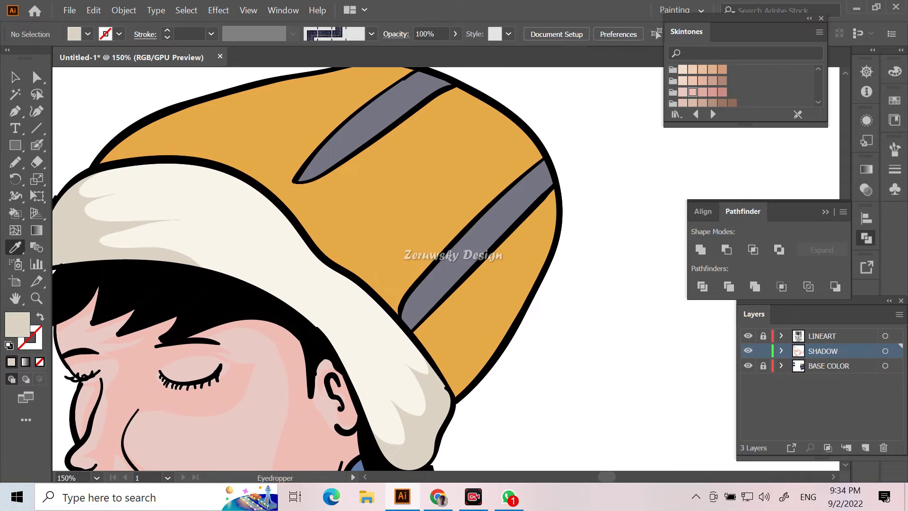
click(331, 118)
double_click(17, 324)
click(350, 55)
click(16, 162)
- Draw orange shadows on the hat's upper-left edge, crown lower right and grey stripe
drag(264, 186, 255, 184)
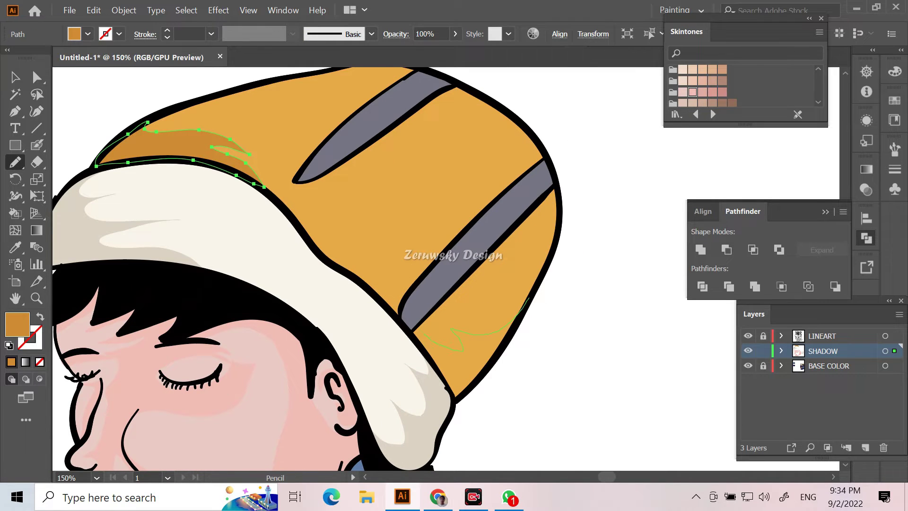
drag(528, 297, 456, 398)
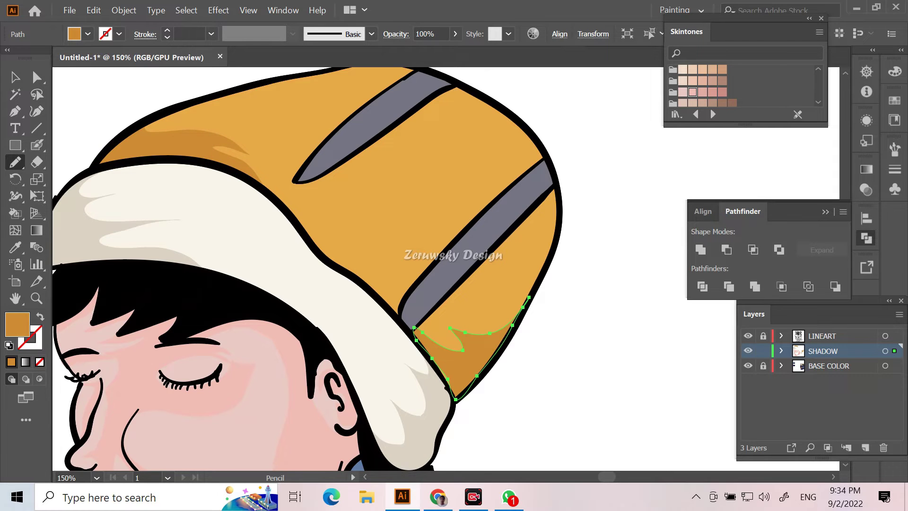
key(ctrl+minus)
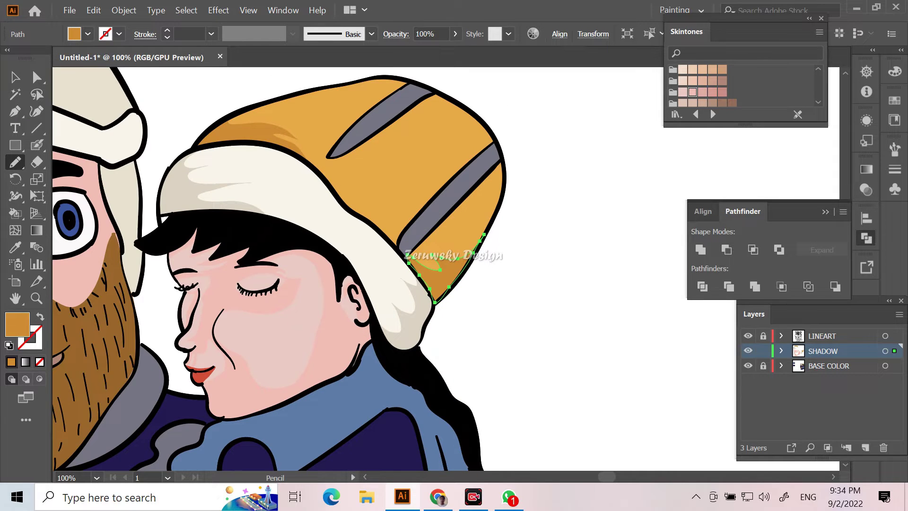
drag(378, 228, 461, 168)
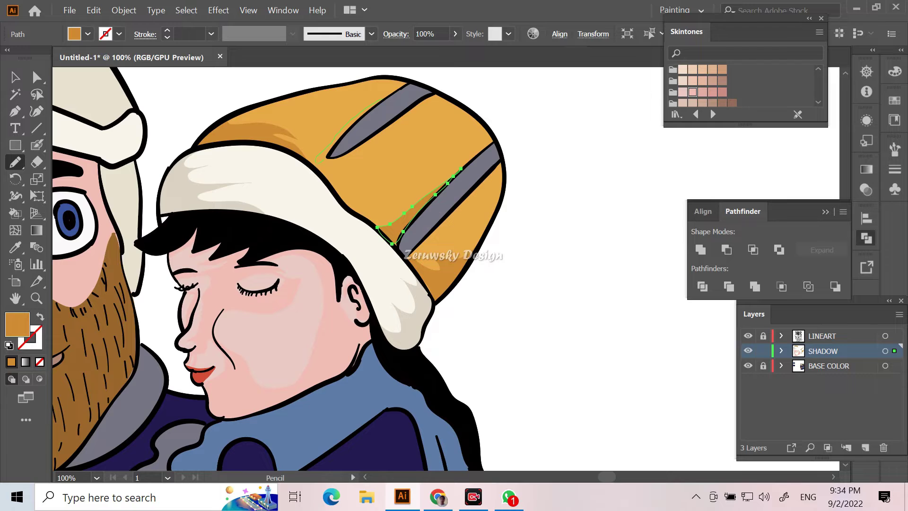
key(ctrl+minus)
key(v)
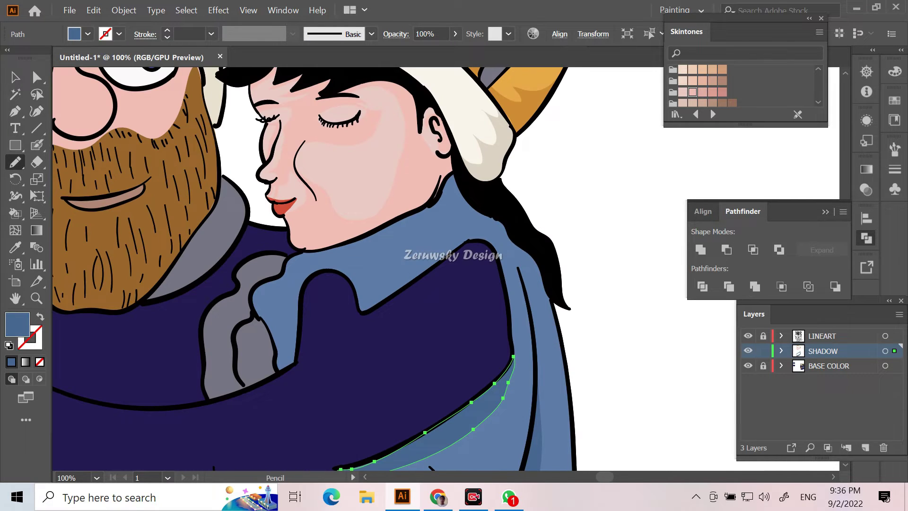
- Draw darker blue shadow shapes along the girl's jacket side and under her collar
drag(553, 311, 455, 209)
drag(553, 309, 553, 311)
drag(453, 198, 349, 255)
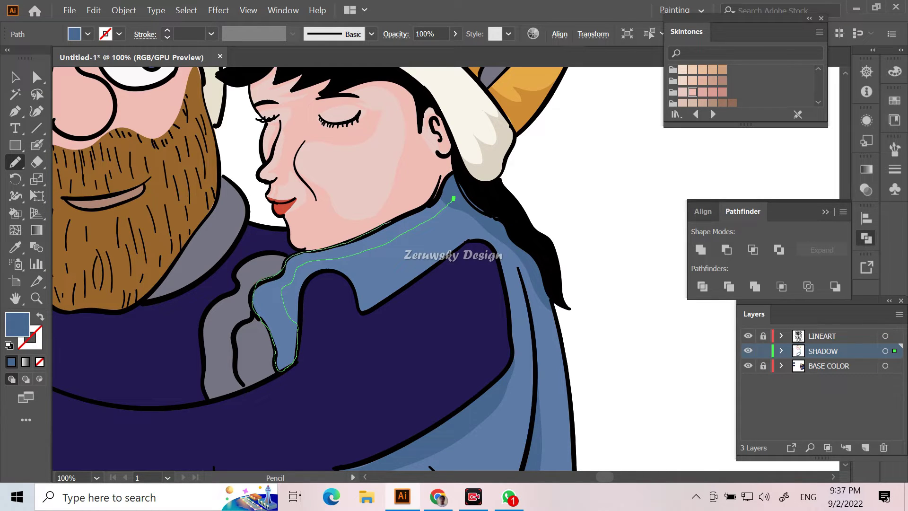
drag(282, 297, 453, 197)
key(ctrl+minus)
key(ctrl+minus)
key(ctrl+minus)
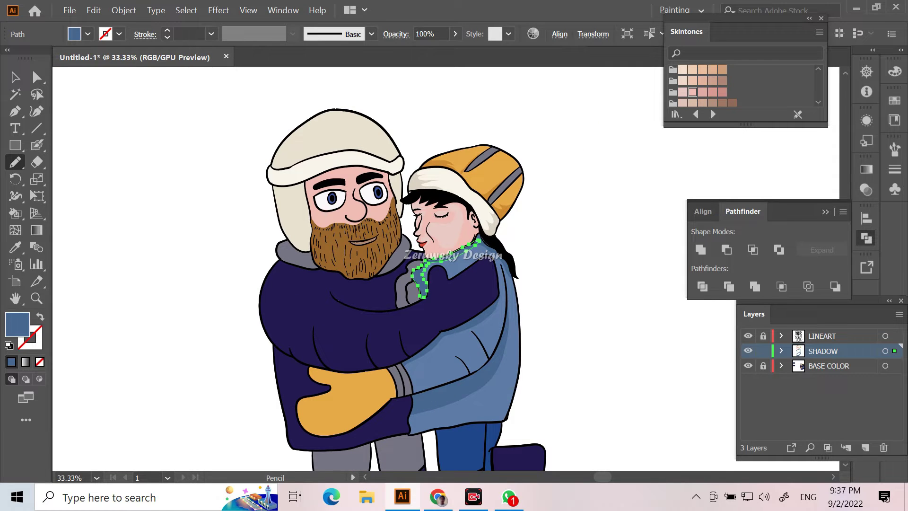
key(v)
shift+click(501, 364)
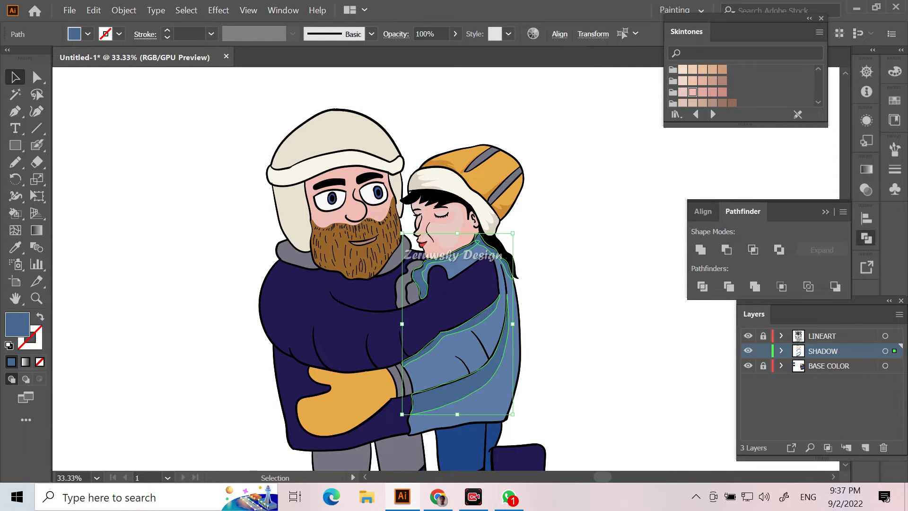
key(ctrl+shift+a)
- Sample the blue of the girl's jeans and set a darker blue fill
scroll(360, 264, down, 5)
key(i)
click(416, 303)
double_click(17, 324)
click(352, 55)
key(n)
key(ctrl+1)
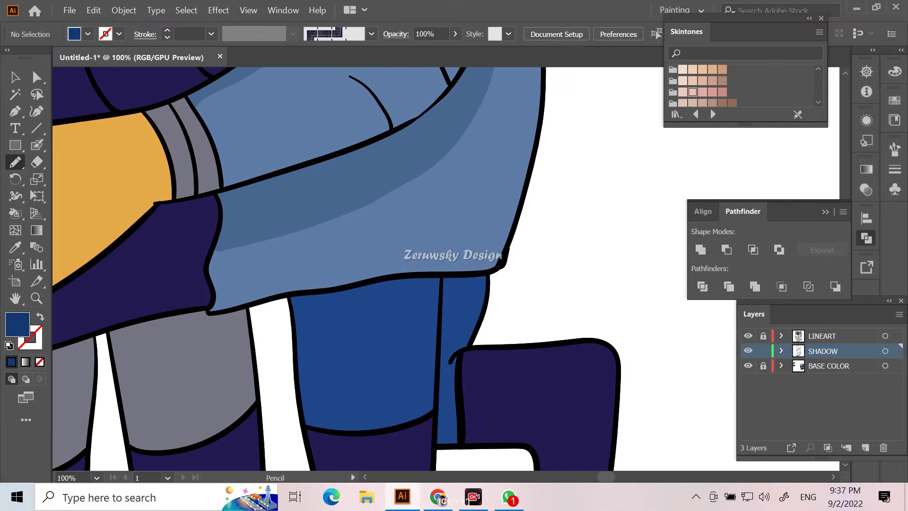
- Draw a darker blue shadow down the girl's jeans leg along the inner seam
mouse_move(390, 302)
mouse_down()
mouse_move(337, 370)
mouse_move(383, 418)
mouse_move(305, 425)
mouse_move(291, 299)
mouse_move(434, 273)
mouse_up()
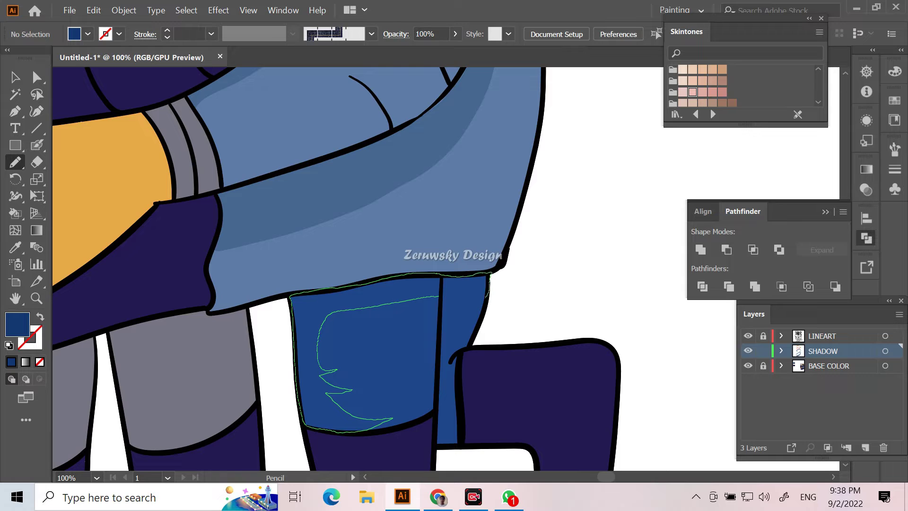
drag(435, 416, 442, 297)
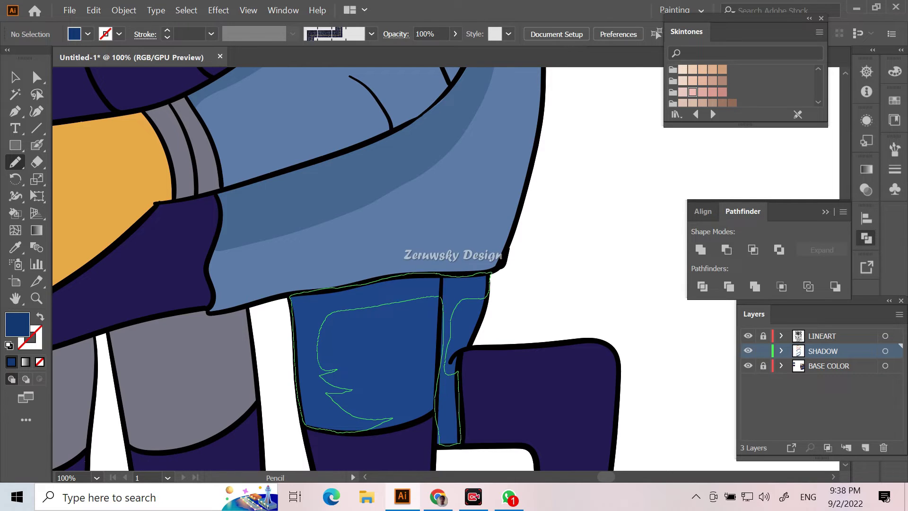
key(v)
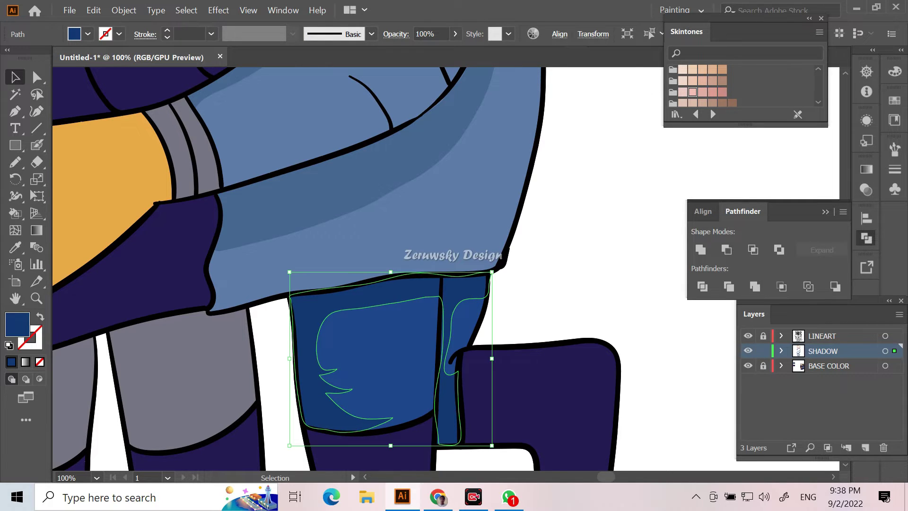
key(ctrl+shift+a)
- Sample the boots' dark purple and set a darker purple fill
key(i)
double_click(17, 324)
key(Return)
scroll(331, 270, down, 5)
- Draw dark zigzag shadow shapes on the girl's boot and raised boot
key(n)
drag(350, 234, 242, 351)
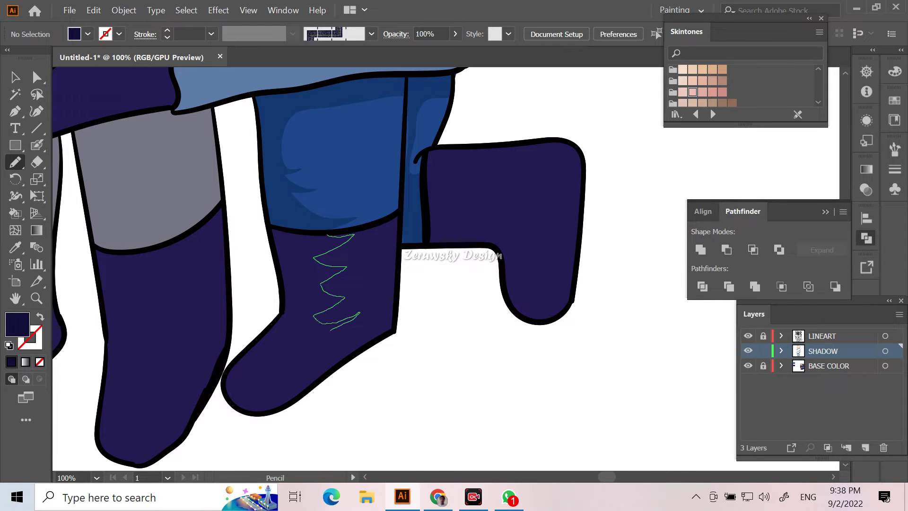
drag(243, 350, 354, 233)
drag(427, 170, 511, 173)
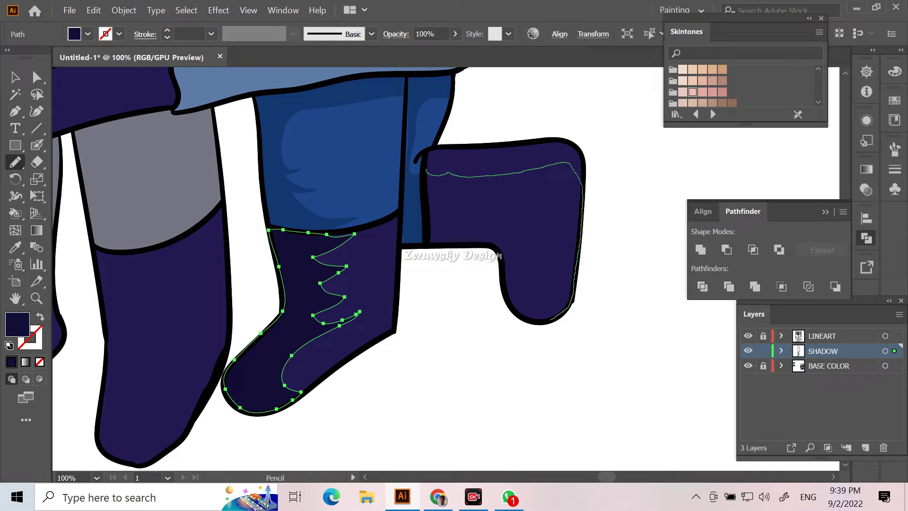
drag(582, 205, 426, 171)
key(v)
key(ctrl+a)
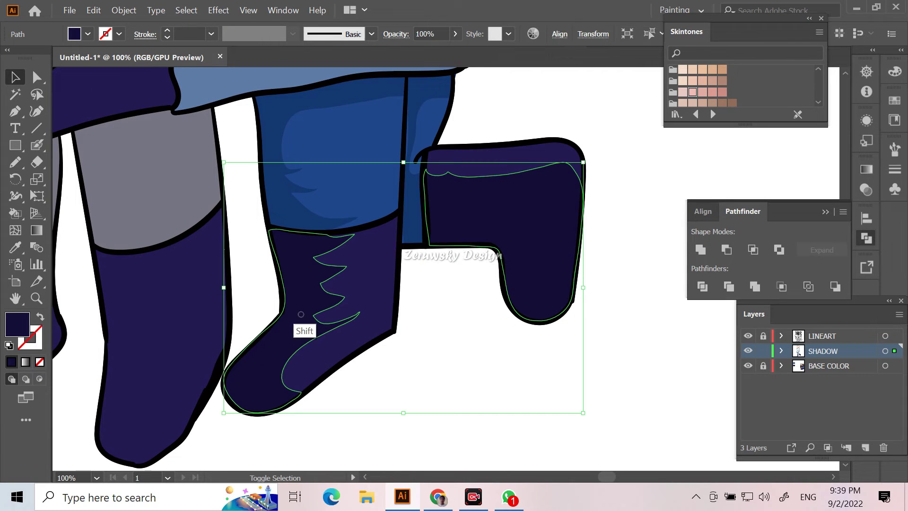
key(ctrl+shift+a)
- Add dark shadow shapes to both of the man's boots
drag(303, 331, 506, 274)
key(n)
mouse_move(198, 228)
mouse_down()
mouse_move(130, 313)
mouse_move(198, 226)
mouse_up()
mouse_move(375, 189)
mouse_down()
mouse_move(355, 406)
mouse_move(375, 190)
mouse_up()
click(15, 76)
key(ctrl+a)
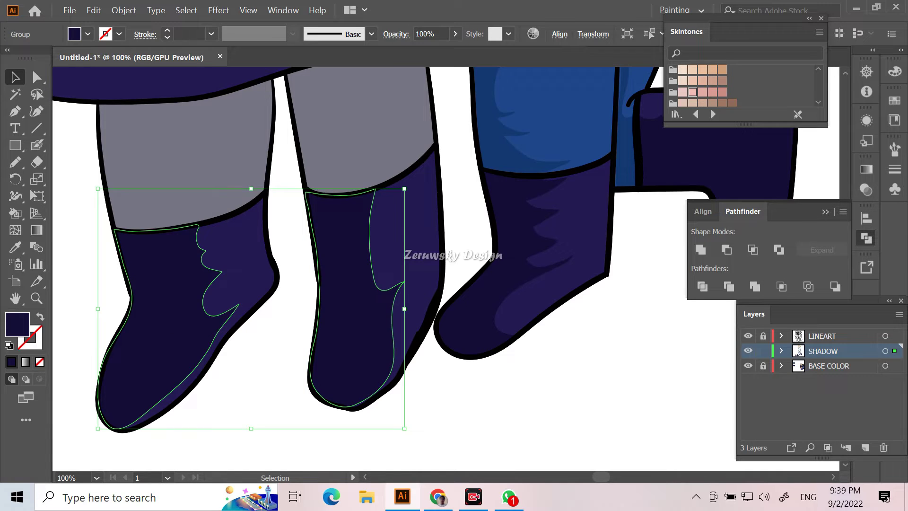
key(ctrl+shift+a)
key(ctrl+minus)
key(ctrl+minus)
key(ctrl+minus)
key(ctrl+minus)
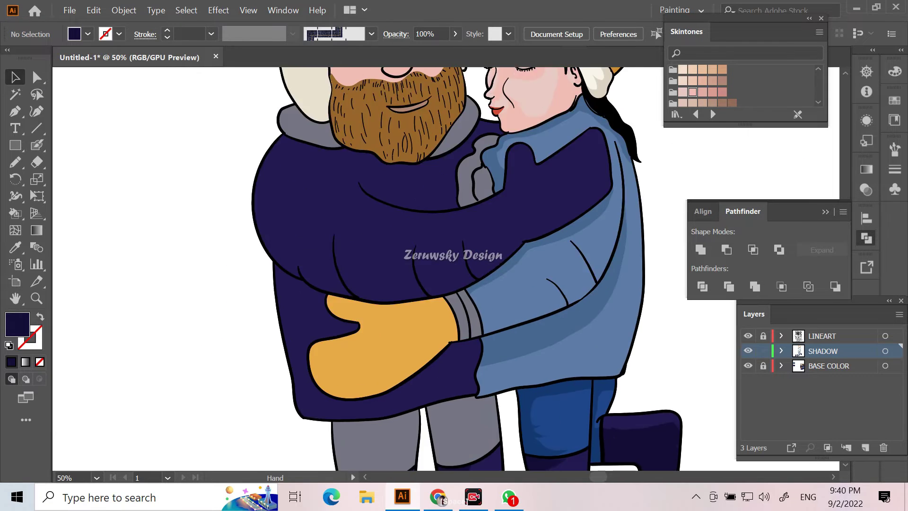
- Draw closed shadow shapes across the man's coat and along its upper edge
key(n)
mouse_move(226, 226)
mouse_down()
mouse_move(306, 306)
mouse_move(484, 284)
mouse_move(431, 342)
mouse_up()
mouse_move(264, 329)
mouse_down()
mouse_move(226, 225)
mouse_move(398, 229)
mouse_up()
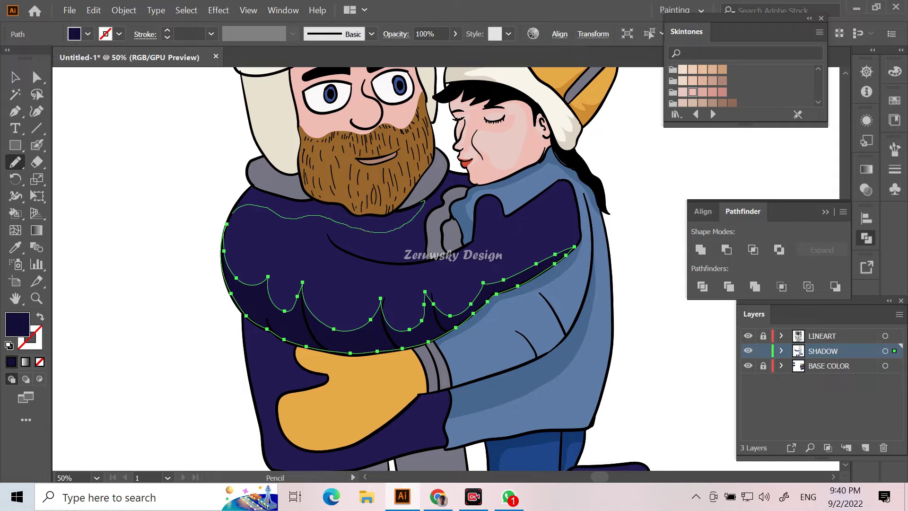
drag(424, 202, 235, 203)
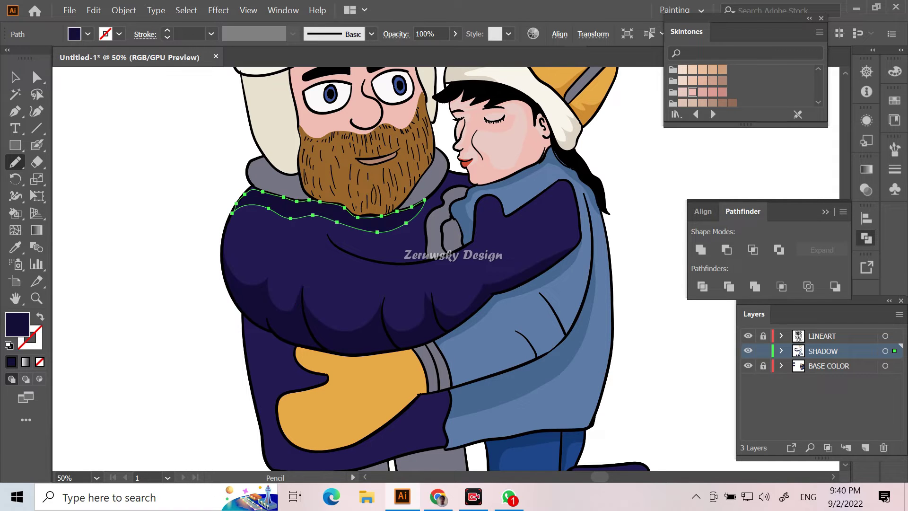
click(14, 77)
click(350, 337)
- Add a short shadow stroke near the collar, joining it with the coat shadows
key(n)
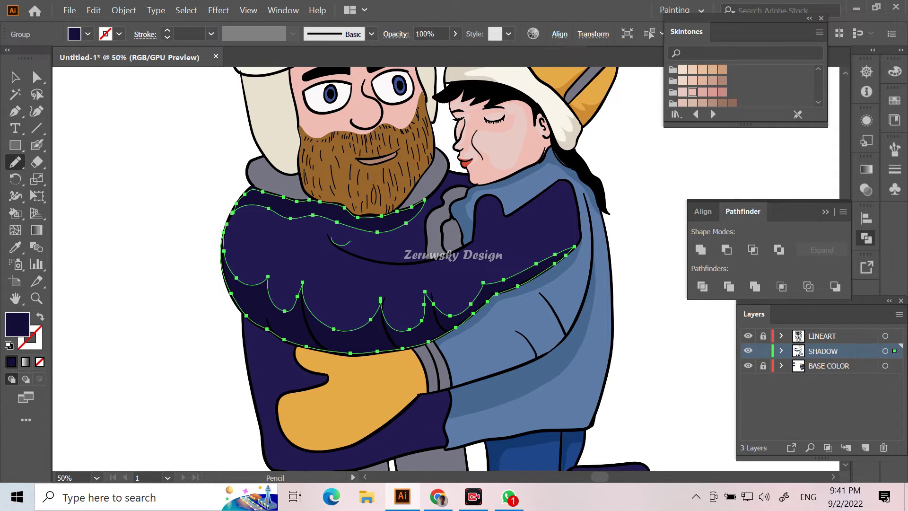
drag(401, 263, 331, 244)
key(shift)
key(shift)
key(shift)
click(366, 188)
key(v)
click(322, 213)
click(331, 244)
shift+click(323, 213)
key(ctrl+shift+a)
- Draw a thin shadow along the child's collar, then sample the glove's orange
key(n)
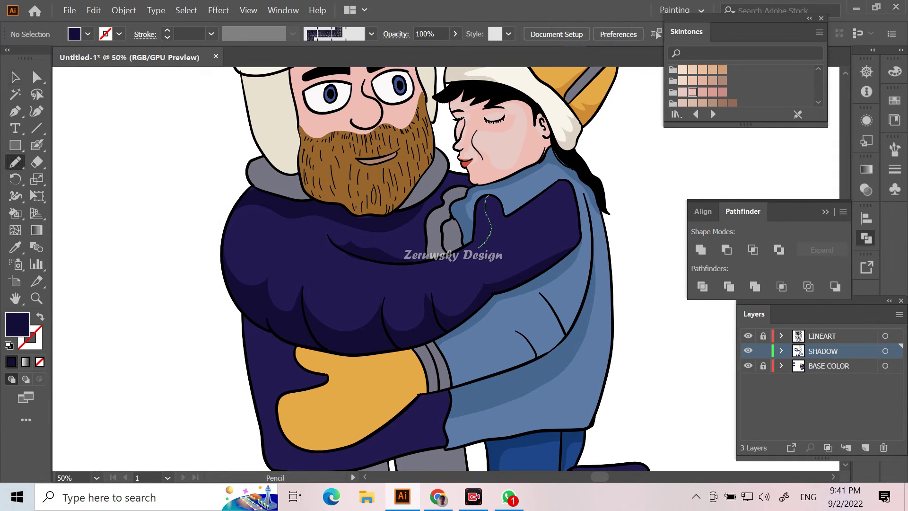
drag(478, 246, 361, 259)
key(v)
key(ctrl+shift+a)
key(ctrl+minus)
key(ctrl+minus)
key(ctrl+plus)
key(ctrl+plus)
key(i)
click(350, 388)
- Draw darker orange shadows along the glove's top and lower-right edge up to the thumb
key(n)
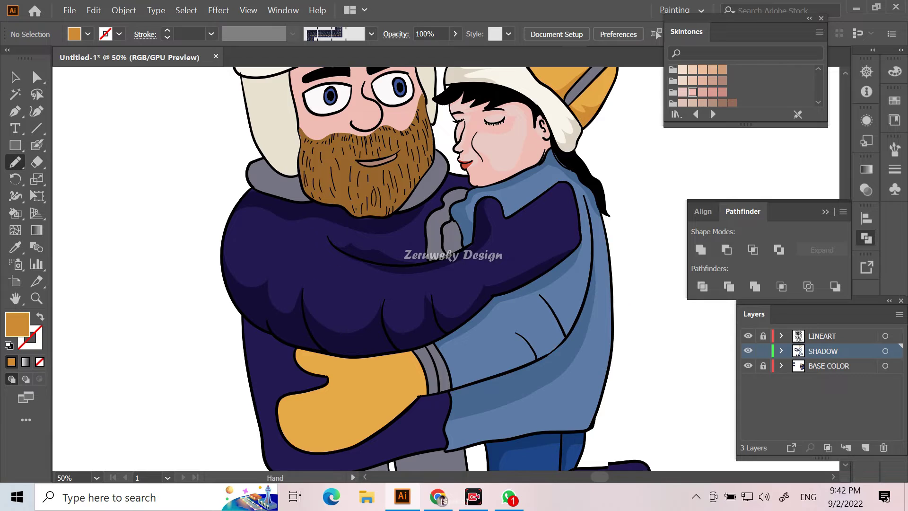
key(ctrl+plus)
scroll(444, 269, up, 1)
drag(324, 259, 411, 266)
drag(475, 249, 320, 246)
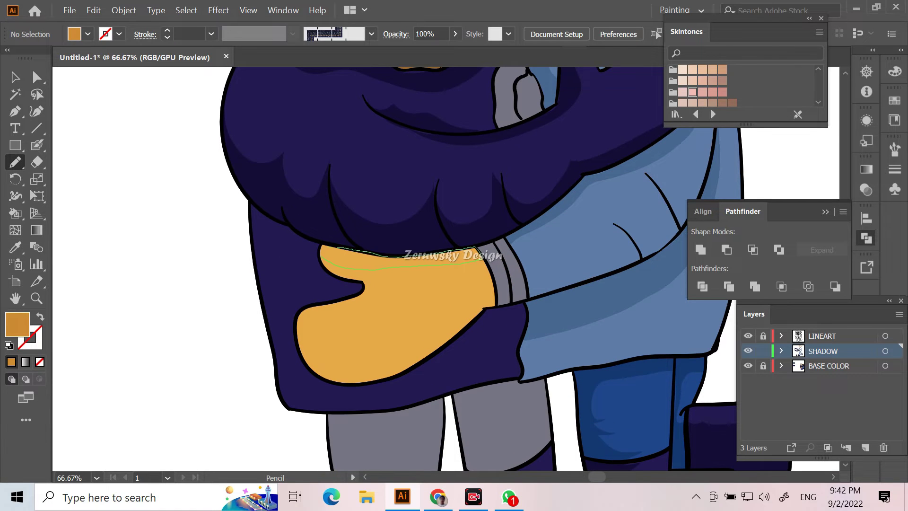
drag(482, 309, 402, 373)
drag(298, 338, 362, 281)
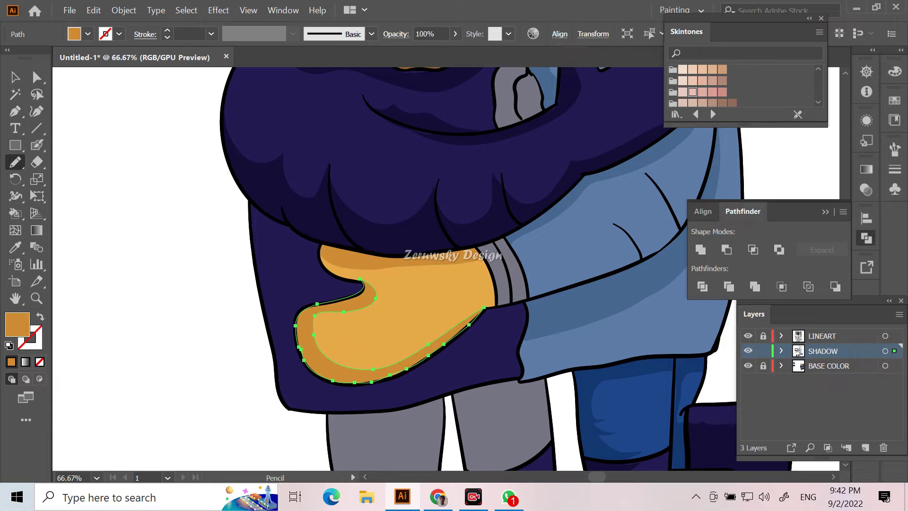
key(v)
click(489, 295)
key(ctrl+shift+a)
- Sample the navy sleeve colour and shade the sleeve bottom along the glove's lower edge
key(i)
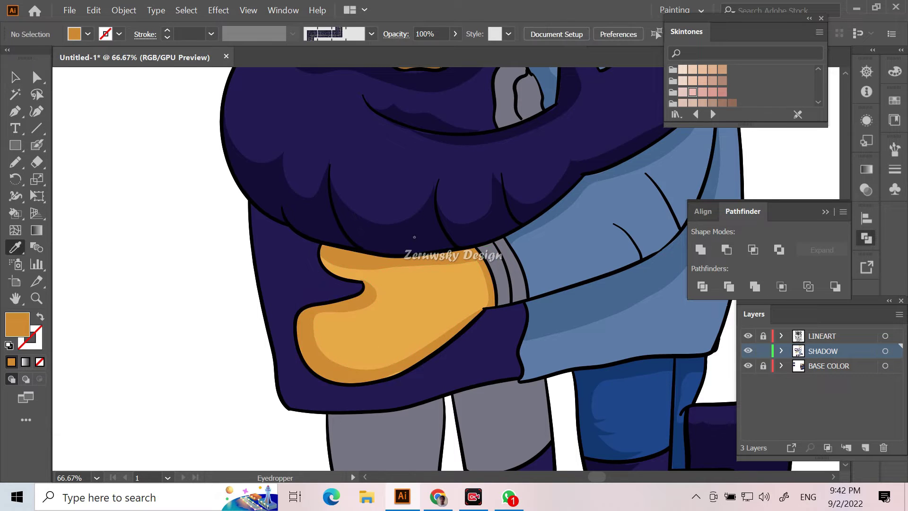
click(264, 293)
key(n)
drag(517, 344, 300, 309)
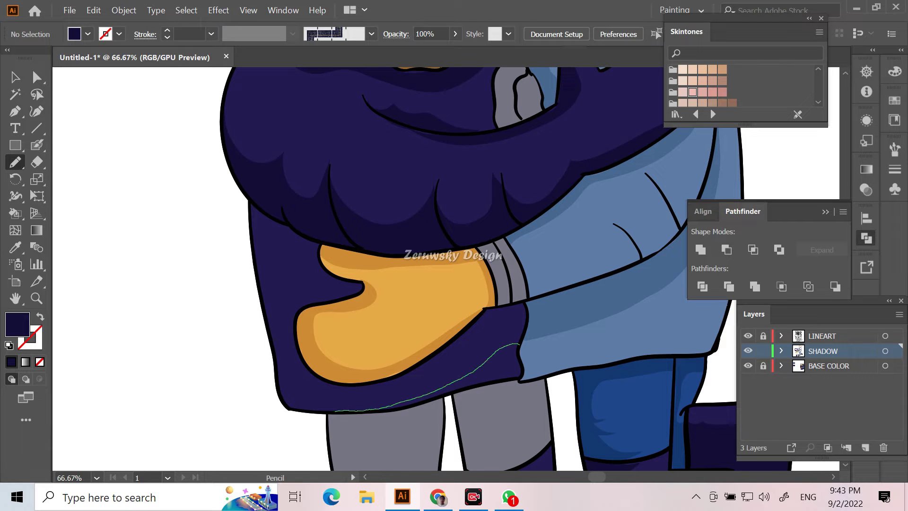
drag(354, 385, 473, 324)
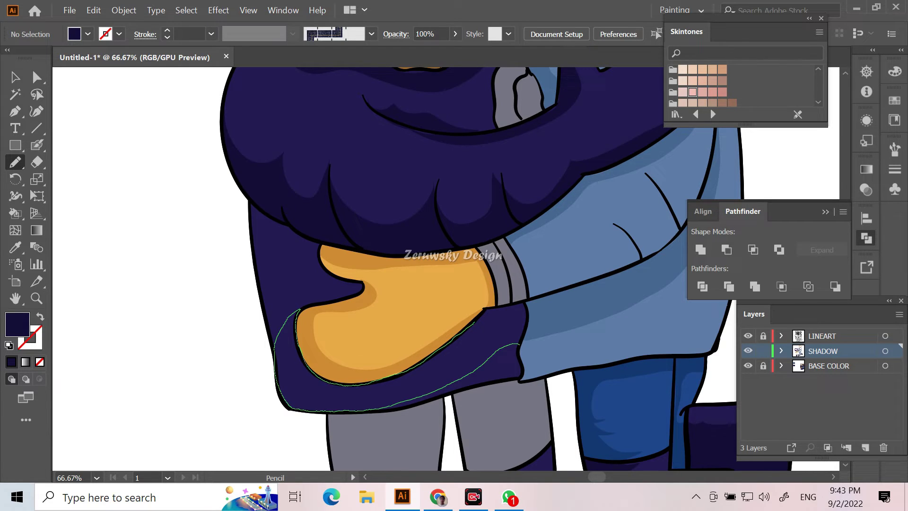
drag(525, 305, 520, 344)
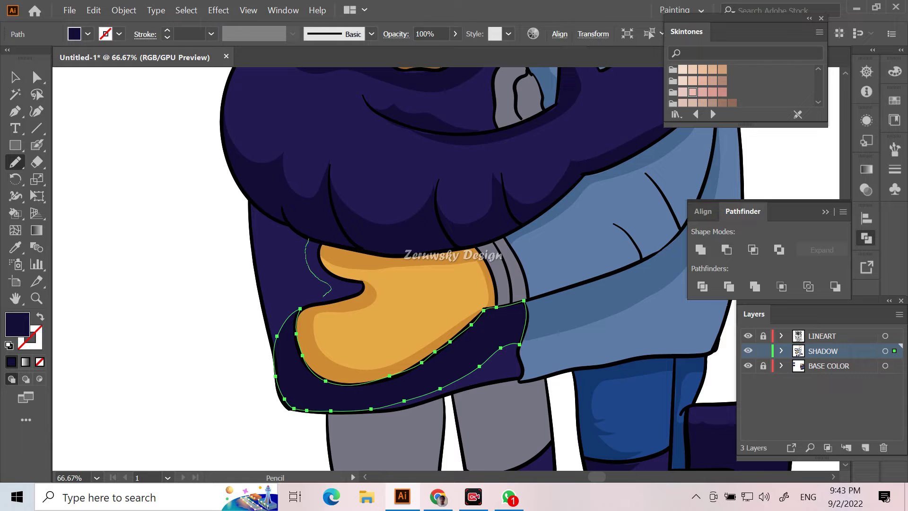
- Add a navy shadow beside the glove's thumb and clear the selection
drag(347, 297, 308, 238)
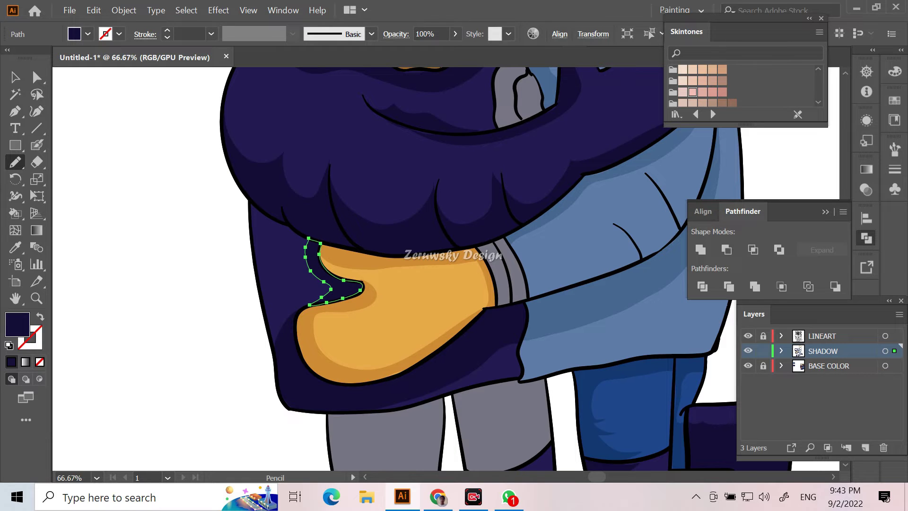
key(ctrl+minus)
key(ctrl+minus)
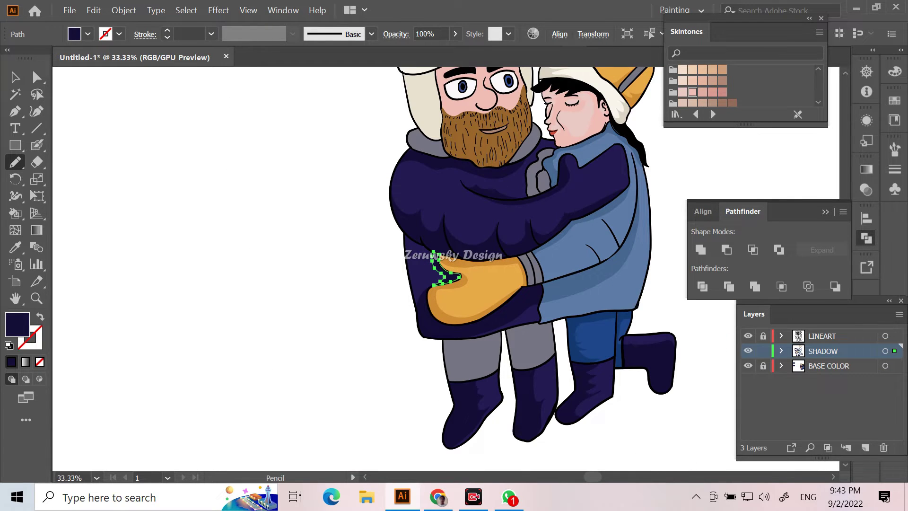
key(v)
shift+click(532, 328)
key(Escape)
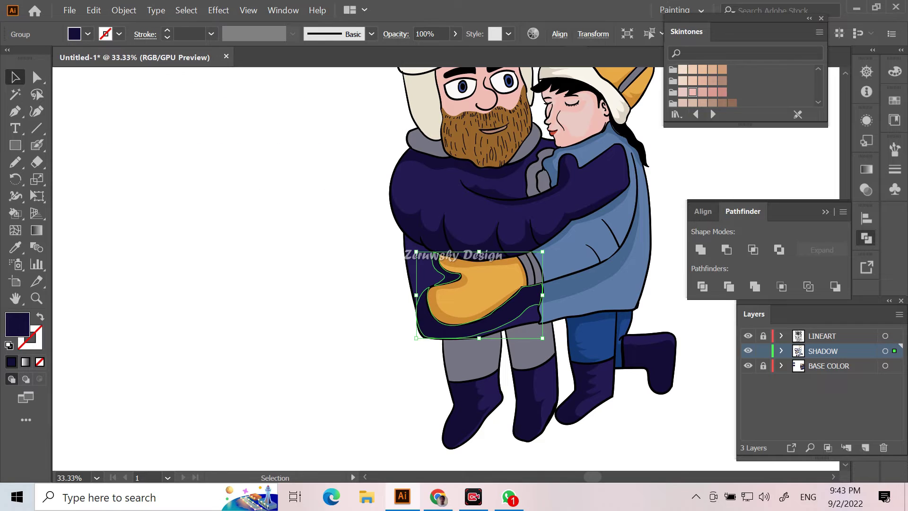
key(ctrl+shift+a)
- Set the fill to darker grey #696572
key(i)
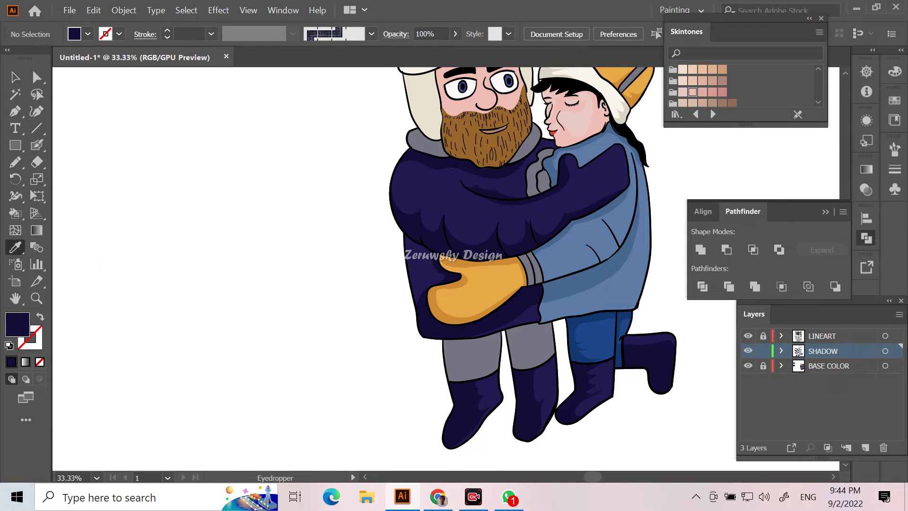
double_click(17, 324)
text(696572)
key(Return)
double_click(17, 325)
key(Return)
click(15, 162)
key(ctrl+equal)
key(ctrl+equal)
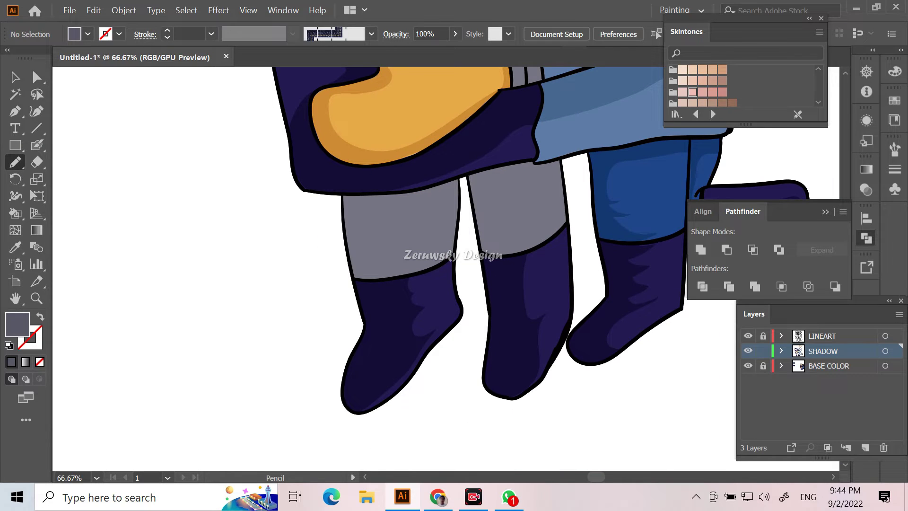
- Draw grey shadow shapes on both of the man's thighs
mouse_move(392, 193)
mouse_down()
mouse_move(345, 227)
mouse_move(392, 194)
mouse_up()
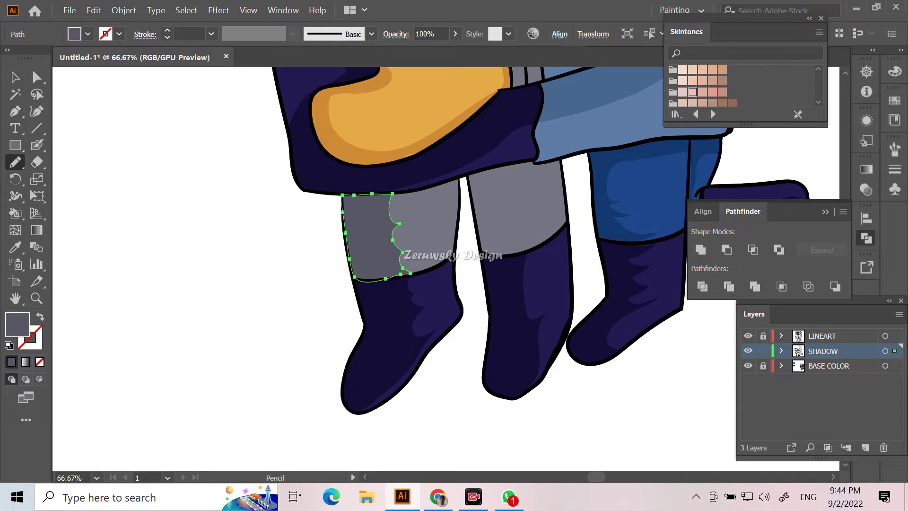
drag(523, 162, 522, 164)
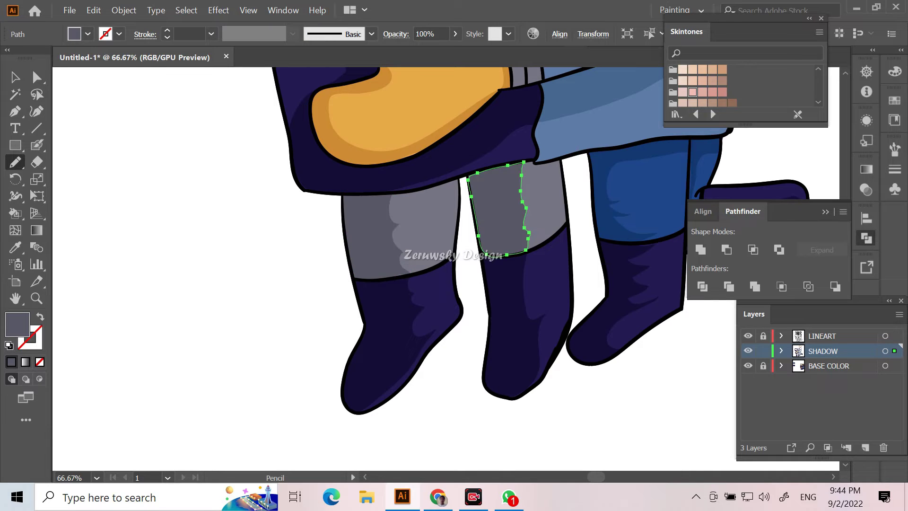
key(v)
key(ctrl+a)
key(ctrl+shift+a)
key(ctrl+minus)
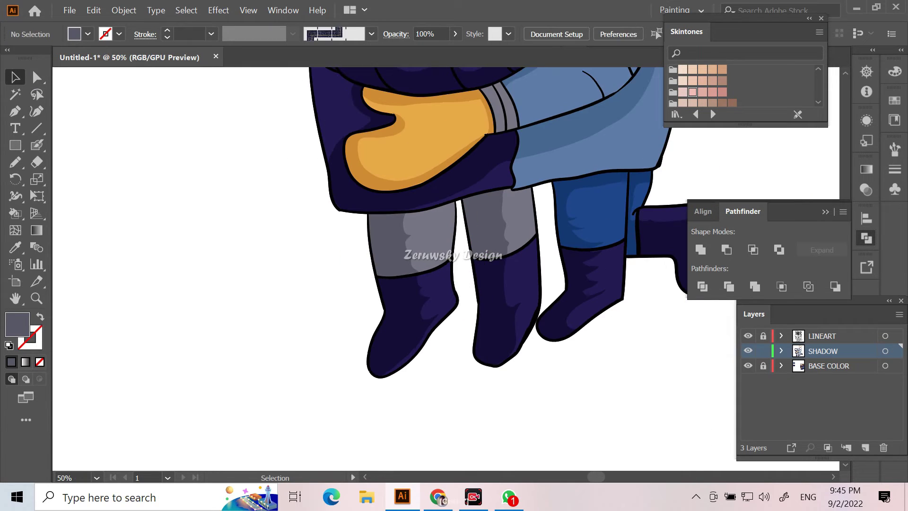
- Shade the sleeve cuff and the grey scarf under the child's chin
key(n)
drag(502, 88, 482, 93)
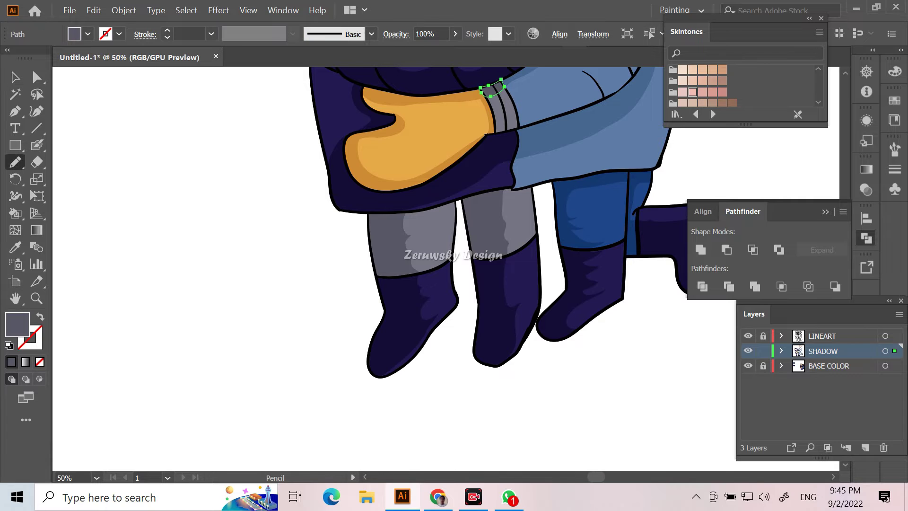
drag(473, 237, 379, 454)
drag(378, 369, 369, 452)
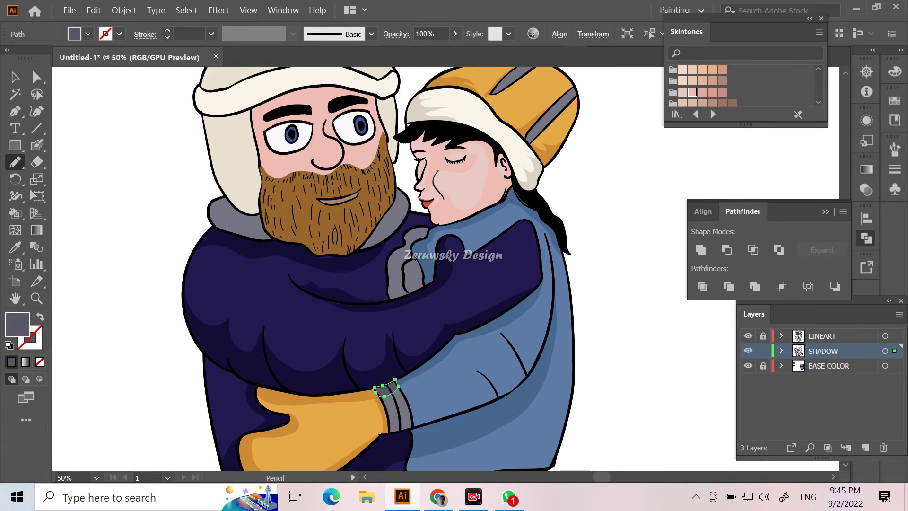
scroll(331, 383, up, 1)
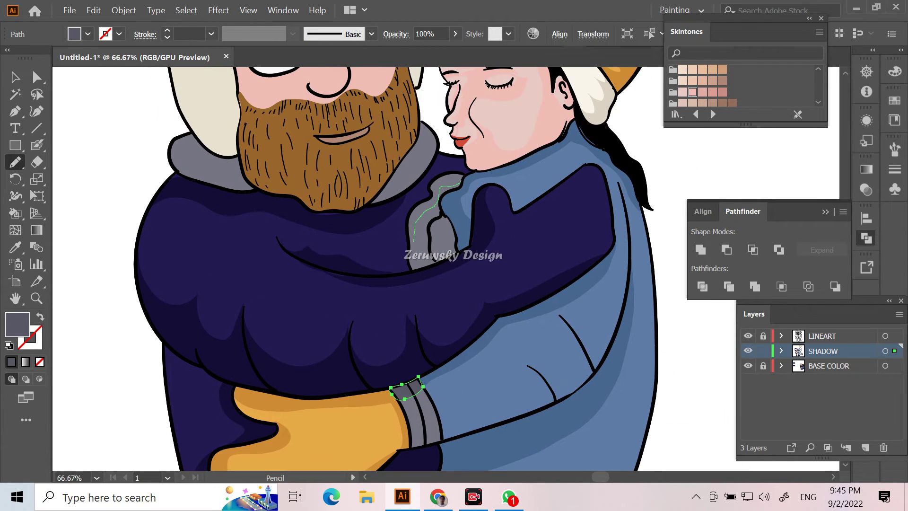
drag(461, 181, 430, 251)
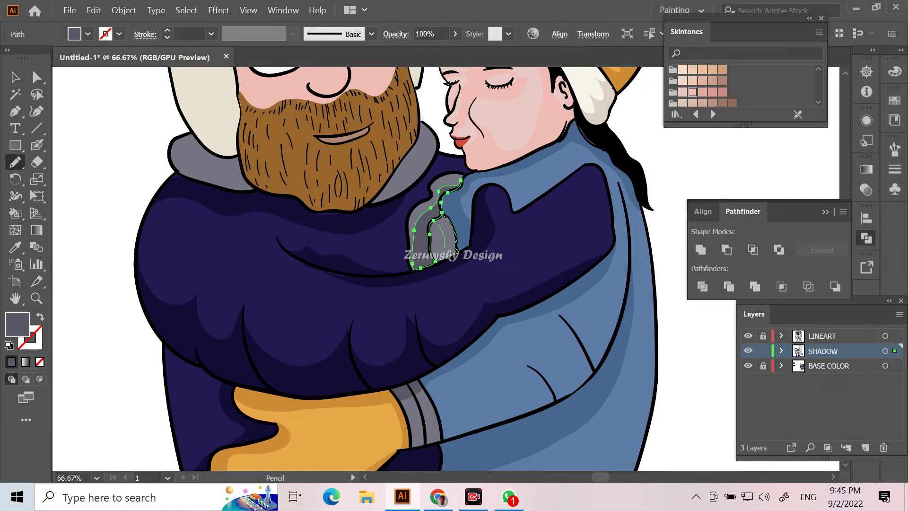
key(ctrl+shift+a)
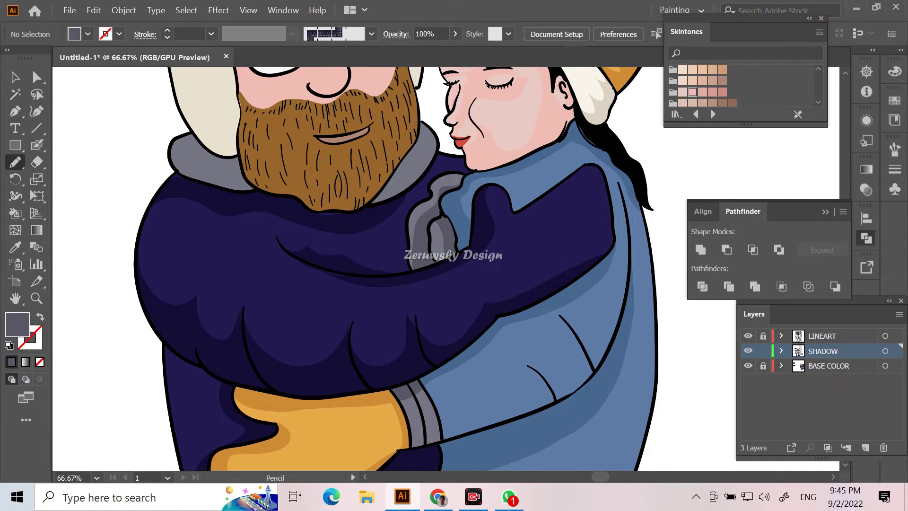
- Shade the man's grey hood beside his beard
drag(420, 126, 371, 202)
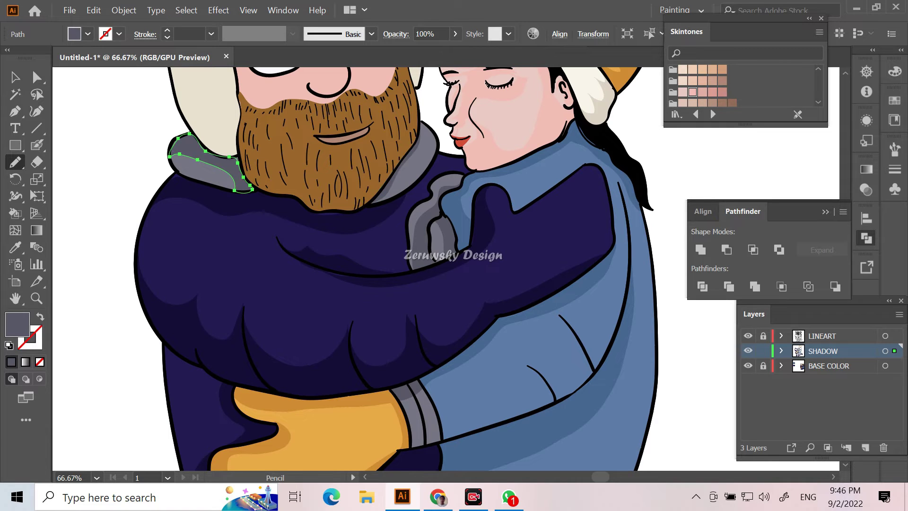
key(v)
shift+click(203, 166)
key(ctrl+shift+a)
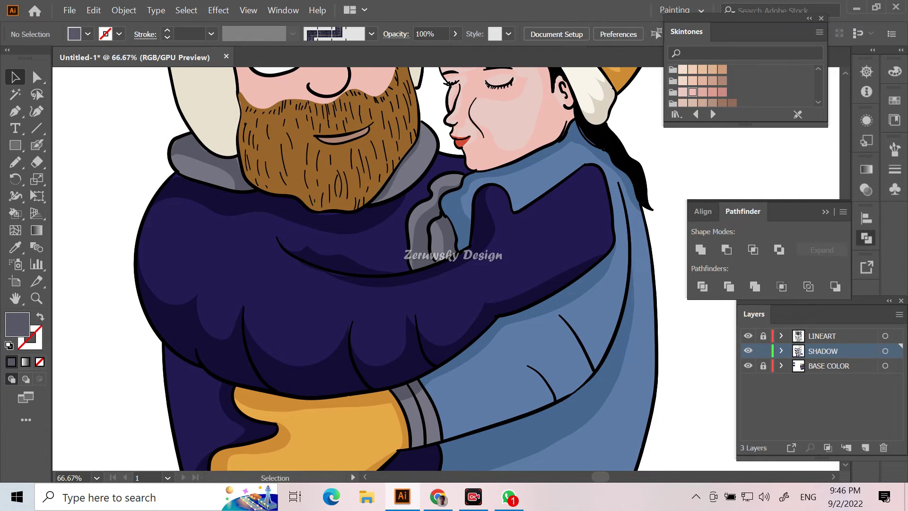
scroll(407, 269, up, 3)
scroll(407, 270, up, 3)
- Sample the beige hat colour and set a darker beige fill
key(i)
click(203, 142)
key(n)
mouse_move(208, 167)
mouse_down()
mouse_move(248, 181)
mouse_move(208, 166)
mouse_up()
key(ctrl+shift+a)
key(i)
click(331, 142)
double_click(18, 325)
click(354, 55)
- Draw darker beige shadows on the hat's left ear flap and crown
key(n)
drag(236, 214, 251, 335)
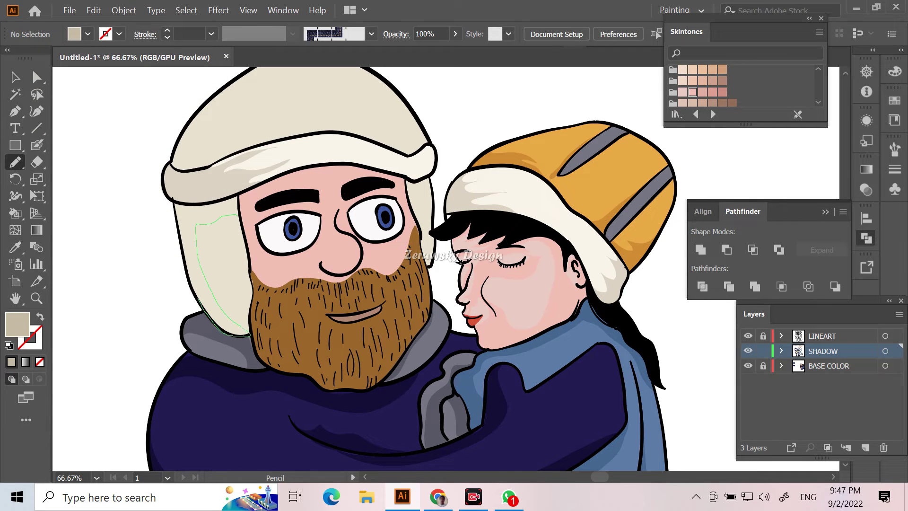
drag(234, 201, 238, 215)
drag(209, 100, 172, 144)
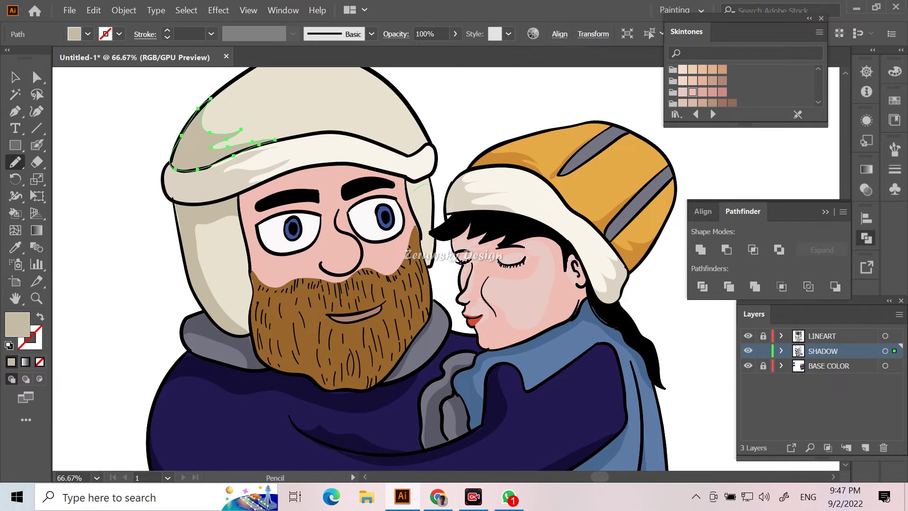
drag(420, 231, 419, 234)
key(v)
key(ctrl+a)
key(ctrl+shift+a)
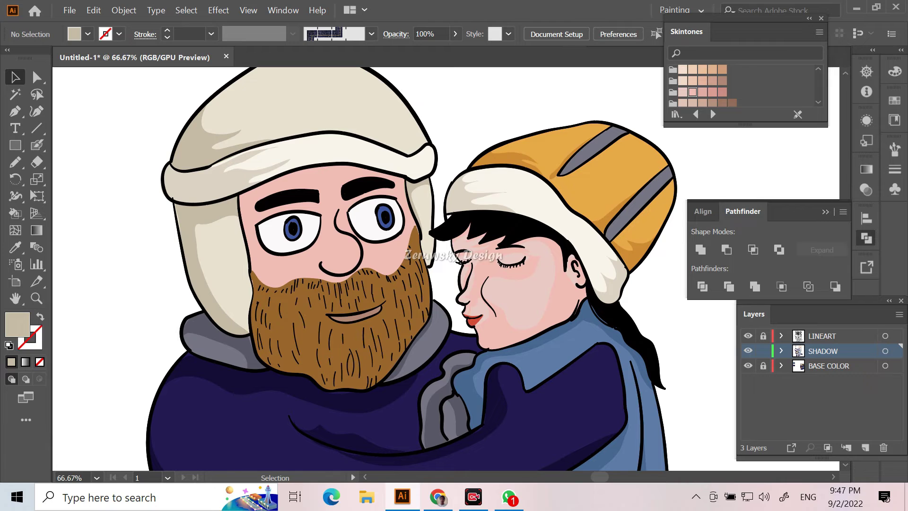
- Sample the pink face colour and set a darker pink fill
key(i)
click(274, 265)
double_click(17, 325)
click(356, 57)
click(15, 162)
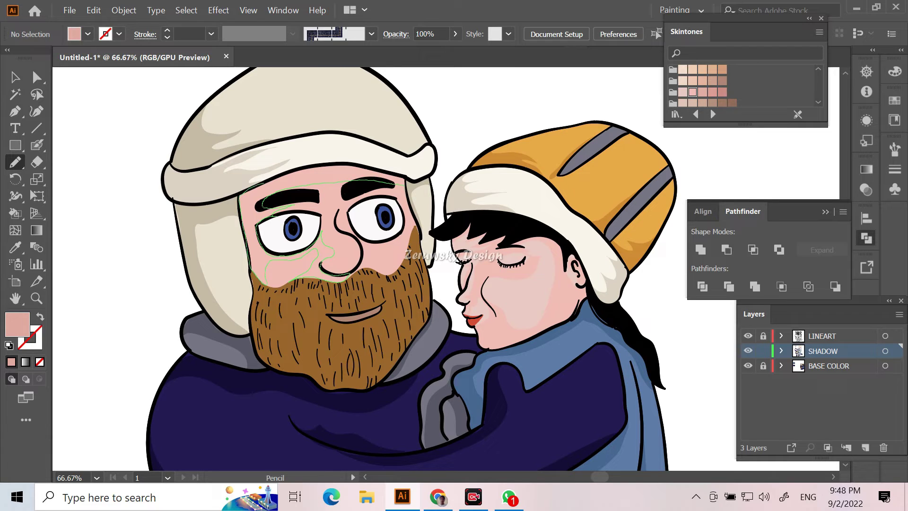
- Pencil pink shadow shapes across the man's upper face and under his right eye
drag(241, 193, 401, 177)
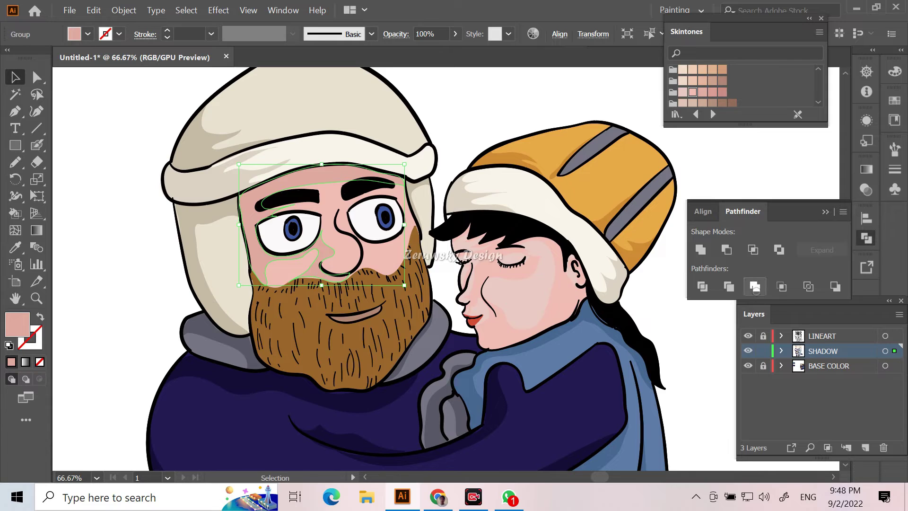
key(ctrl+shift+a)
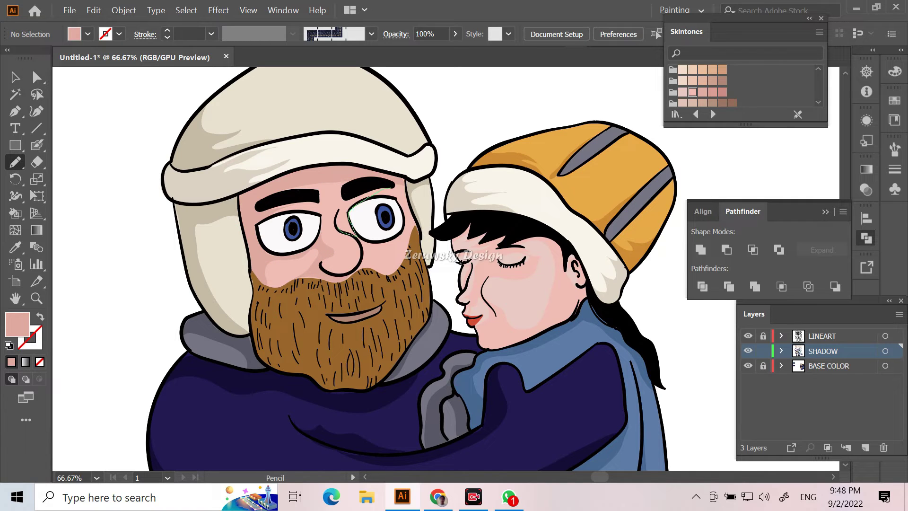
drag(357, 237, 402, 231)
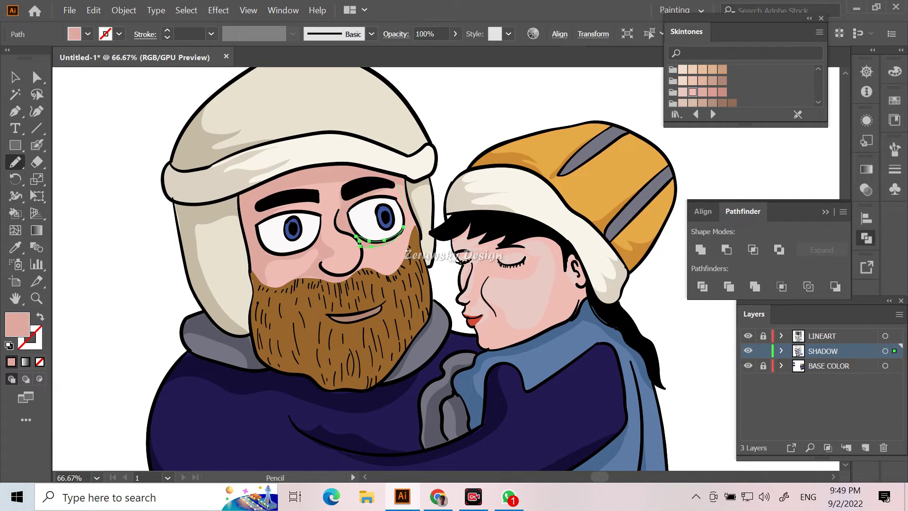
key(v)
key(ctrl+shift+a)
key(ctrl+z)
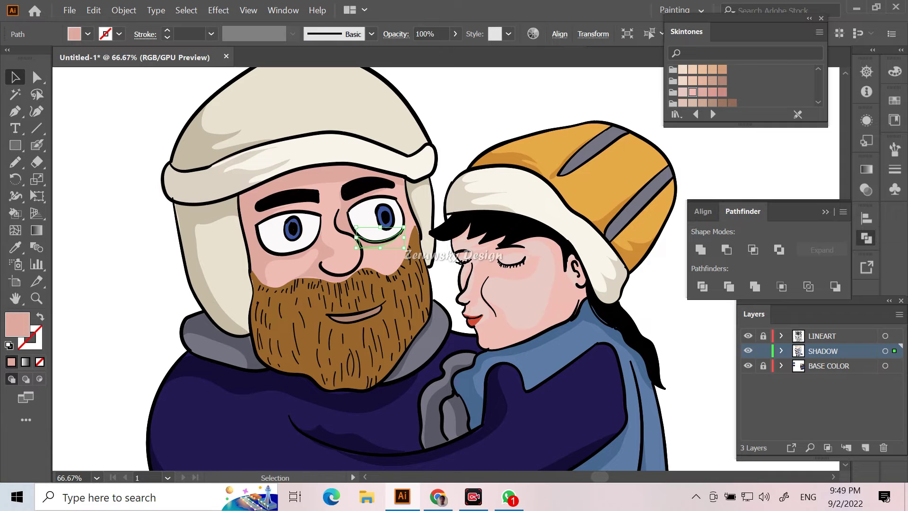
key(n)
- Add shadow strokes along the eye's right edge and beside the nose
drag(418, 228, 397, 179)
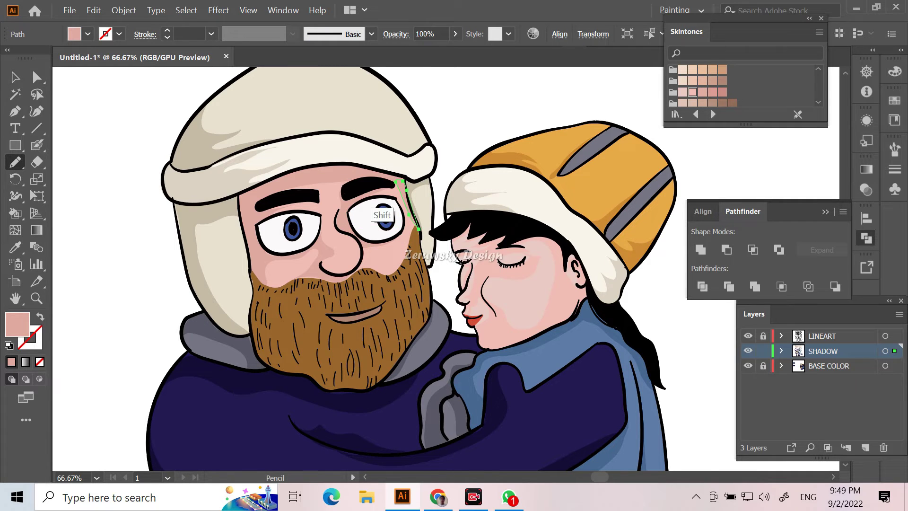
key(shift)
key(shift)
key(shift)
key(Escape)
key(ctrl+shift+a)
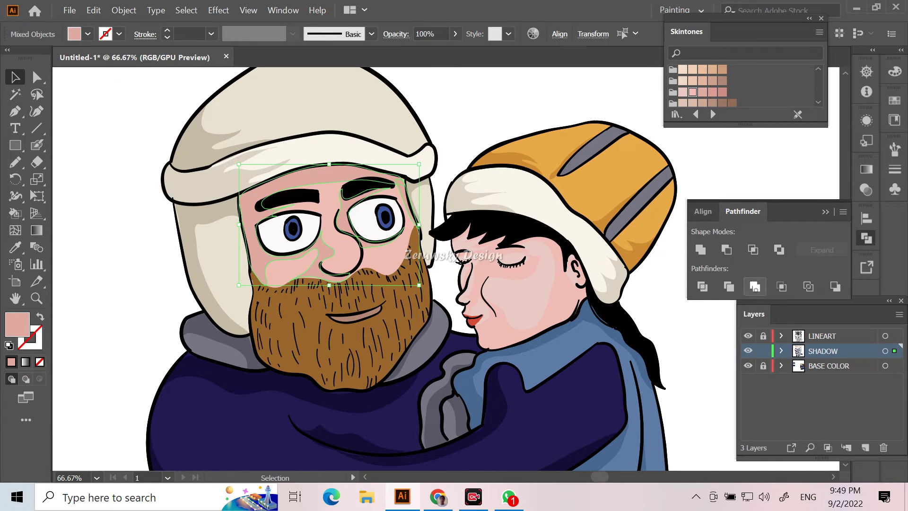
key(n)
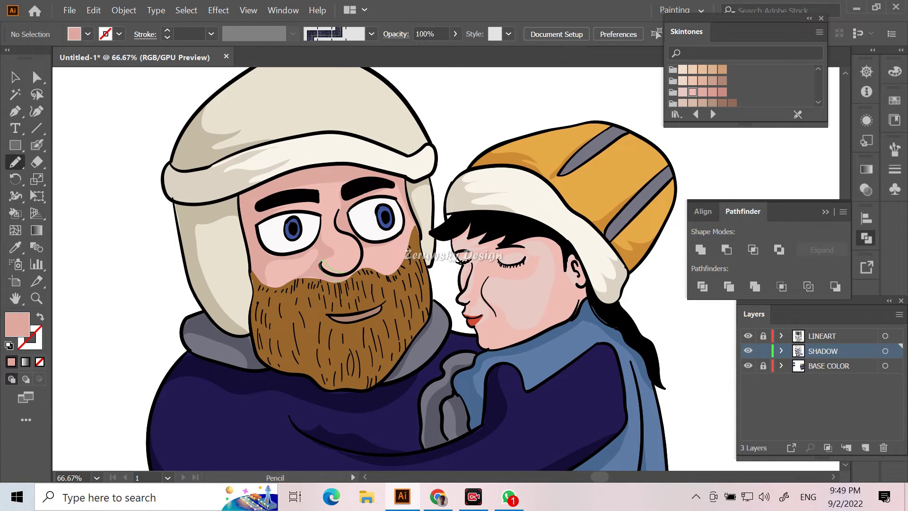
drag(340, 270, 340, 270)
key(v)
- Set the fill to pale pink-grey E0D3D3
click(331, 277)
key(ctrl+shift+a)
key(i)
double_click(17, 325)
key(Return)
click(15, 161)
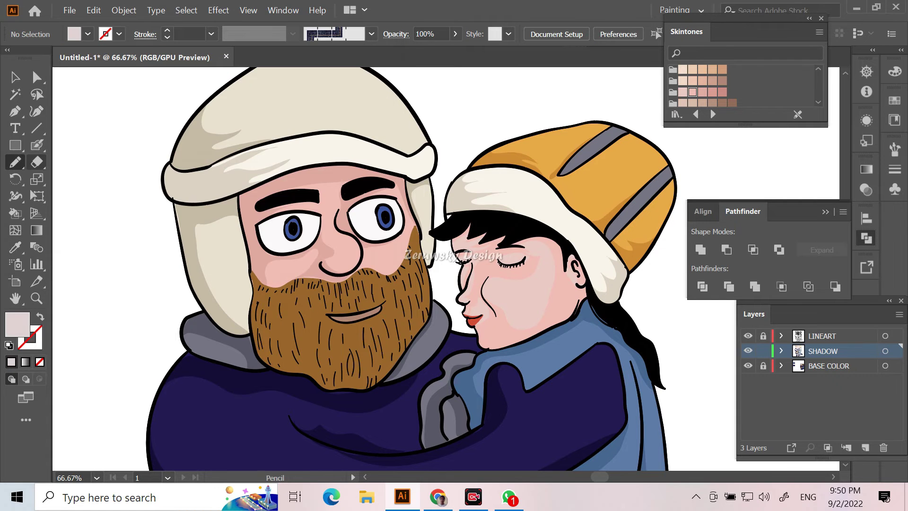
- Shade the whites of both eyes with pale pink-grey E0D3D3 shapes
key(ctrl+plus)
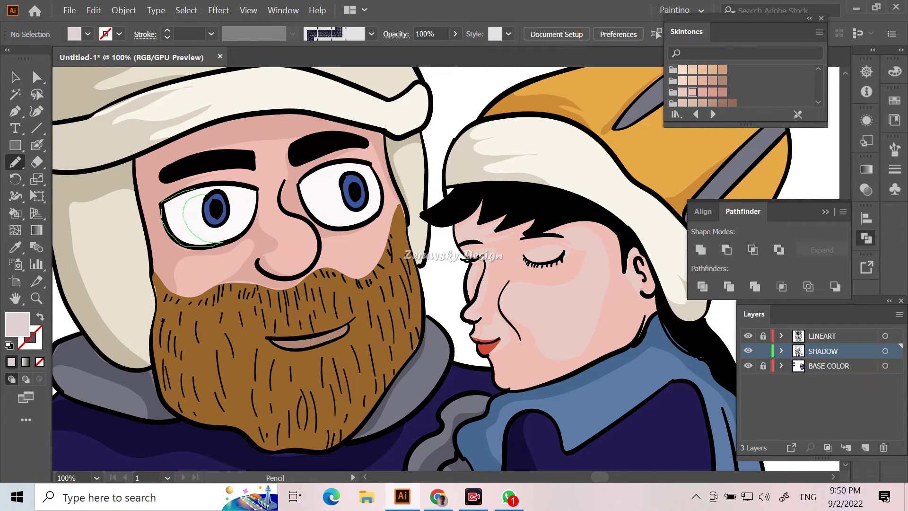
drag(207, 193, 243, 191)
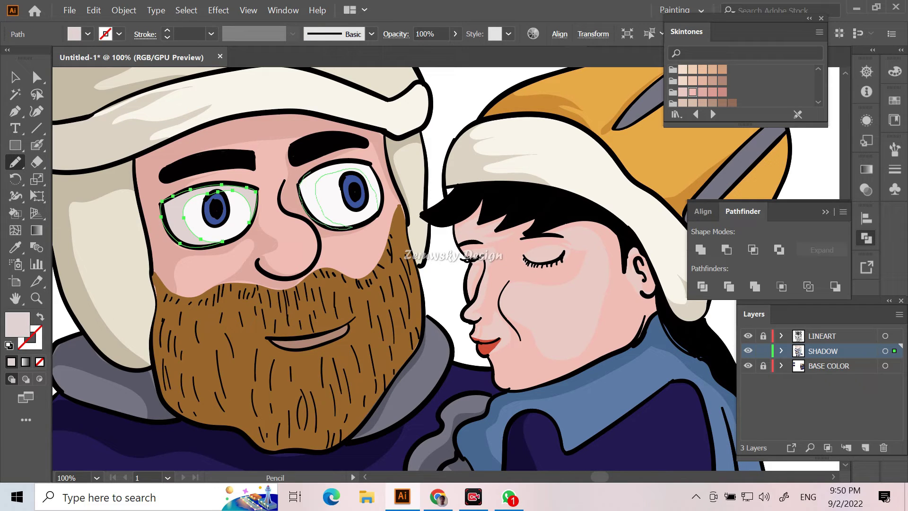
drag(376, 192, 371, 168)
key(v)
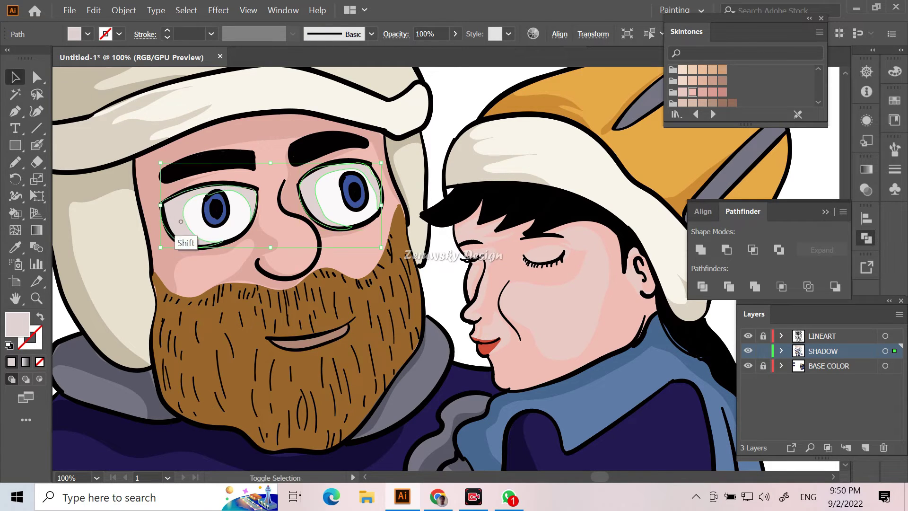
key(ctrl+shift+a)
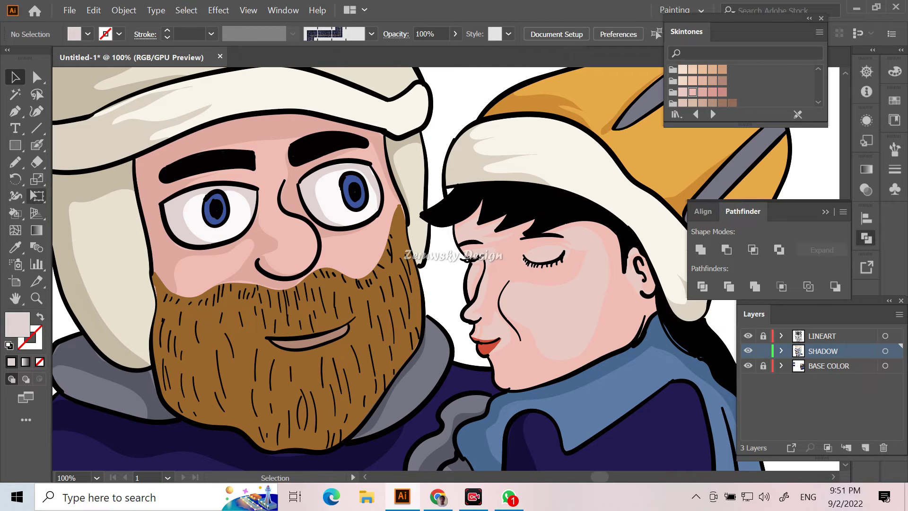
- Add darker iris-blue shading inside the iris, then sample the beard brown as fill
key(i)
click(354, 192)
key(n)
scroll(104, 247, up, 1)
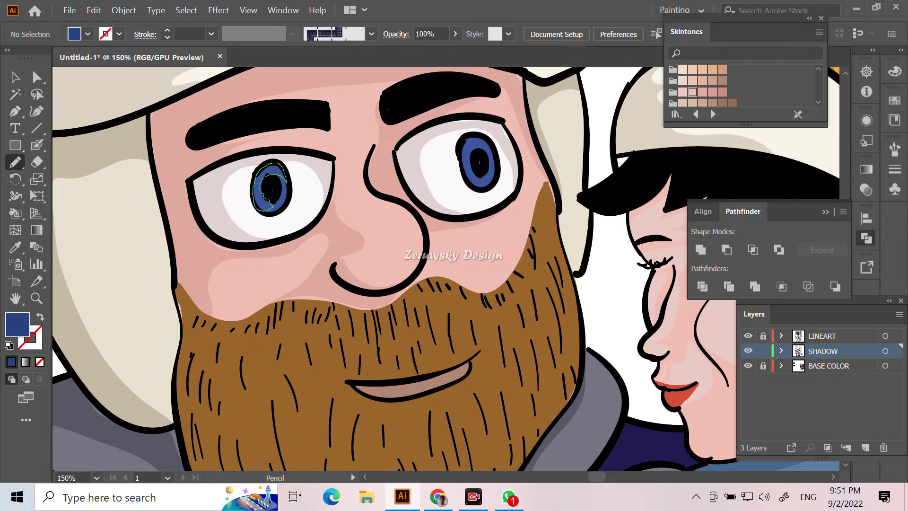
drag(273, 208, 273, 206)
key(v)
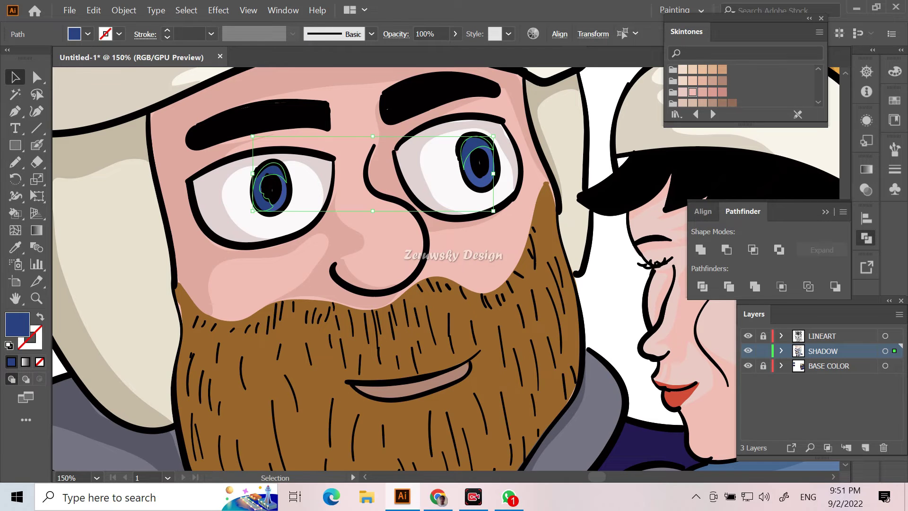
key(ctrl+shift+a)
key(ctrl+minus)
key(ctrl+minus)
key(i)
click(411, 331)
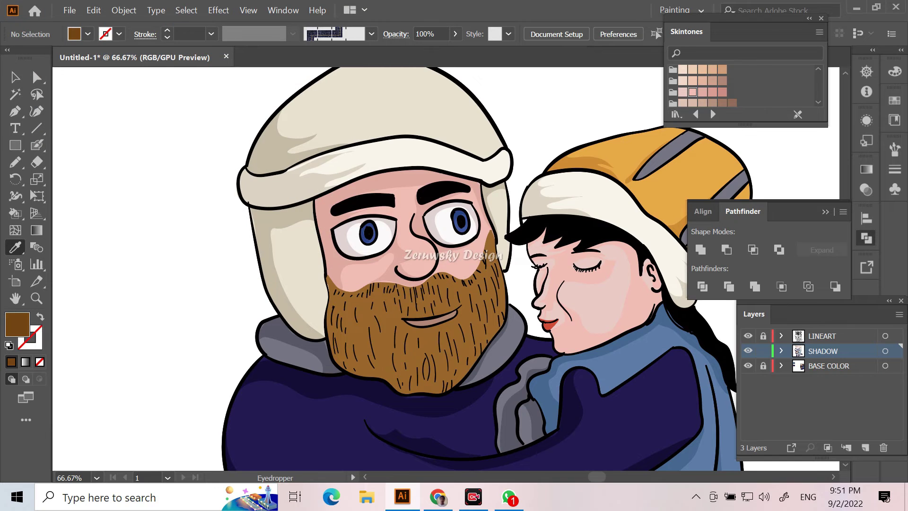
- Draw dark brown zigzag strand shadows along the beard, under the mouth and on the moustache
key(n)
key(ctrl+plus)
key(ctrl+plus)
mouse_move(162, 123)
mouse_down()
mouse_move(162, 263)
mouse_move(266, 352)
mouse_move(255, 278)
mouse_up()
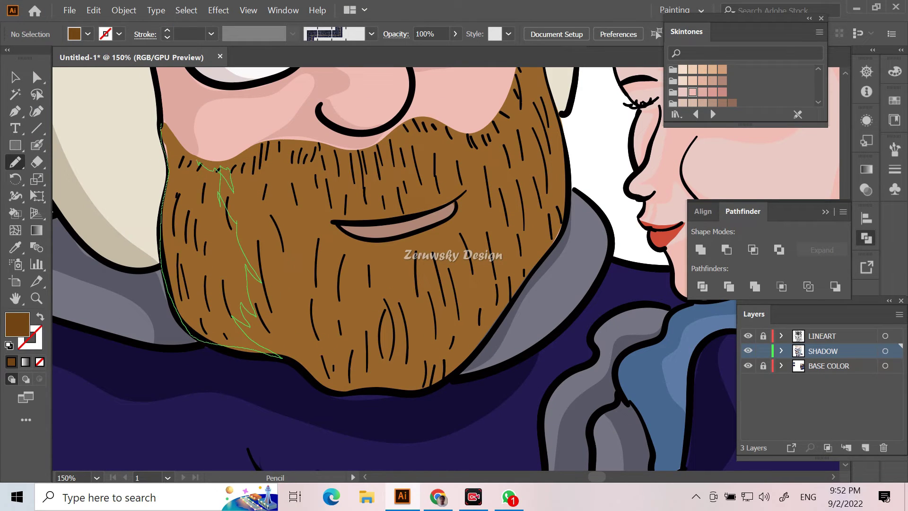
drag(198, 162, 162, 125)
drag(312, 338, 332, 347)
drag(343, 385, 334, 388)
drag(297, 357, 289, 354)
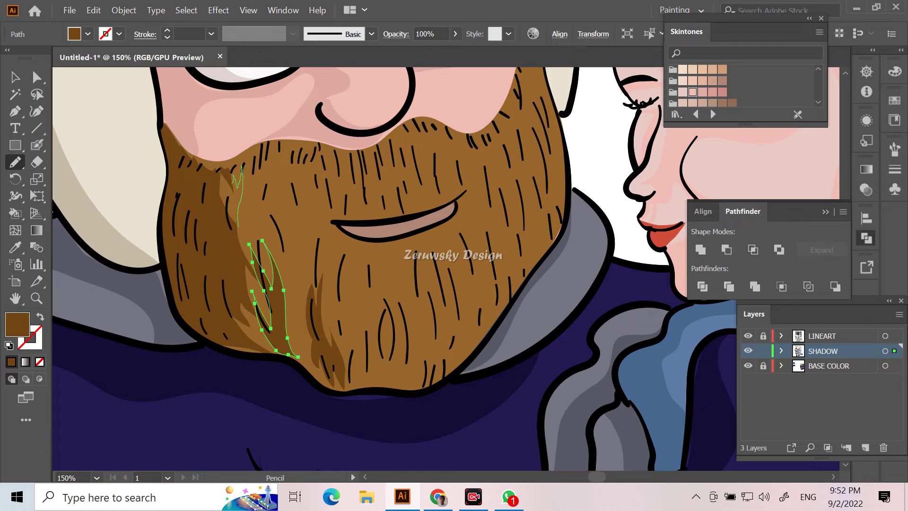
drag(238, 226, 217, 171)
drag(344, 270, 487, 242)
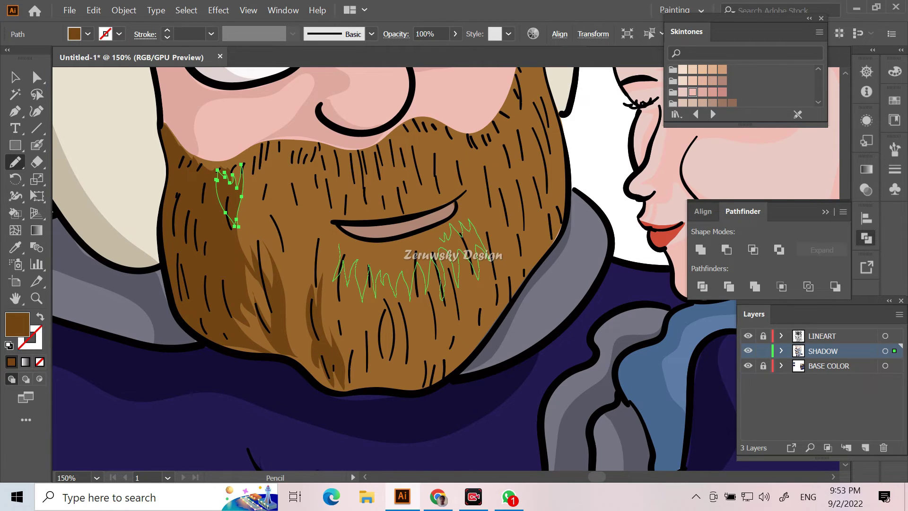
drag(442, 242, 338, 244)
drag(283, 248, 267, 196)
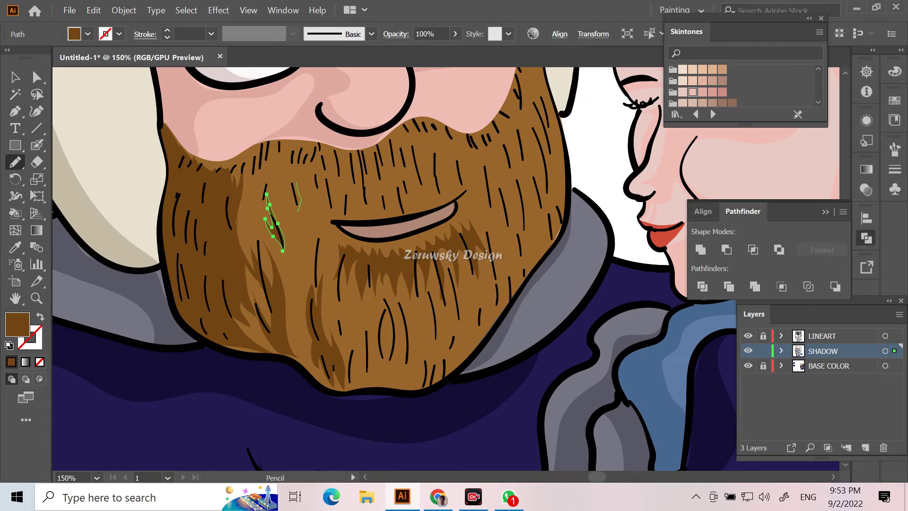
mouse_move(331, 160)
mouse_down()
mouse_move(418, 178)
mouse_move(337, 190)
mouse_up()
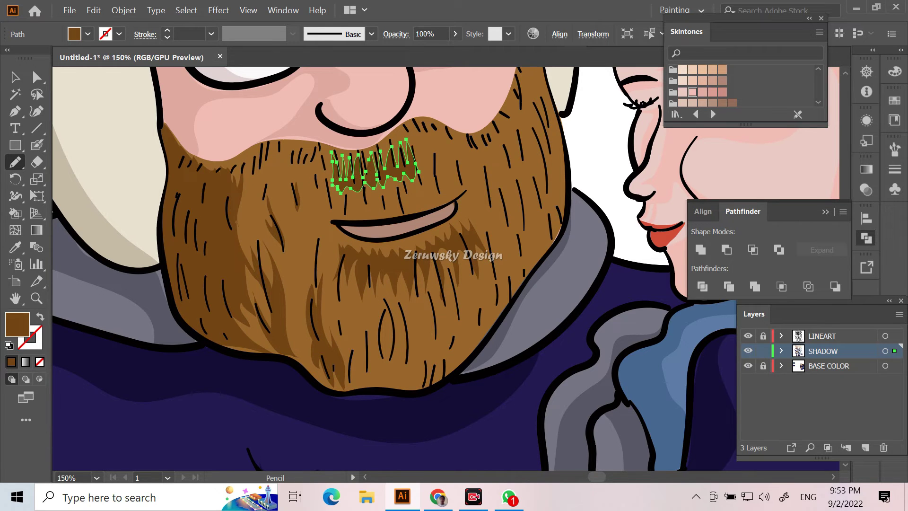
- Group the left beard, chin, moustache and right beard shadows together
key(v)
key(ctrl+shift+a)
key(ctrl+minus)
key(ctrl+minus)
key(ctrl+minus)
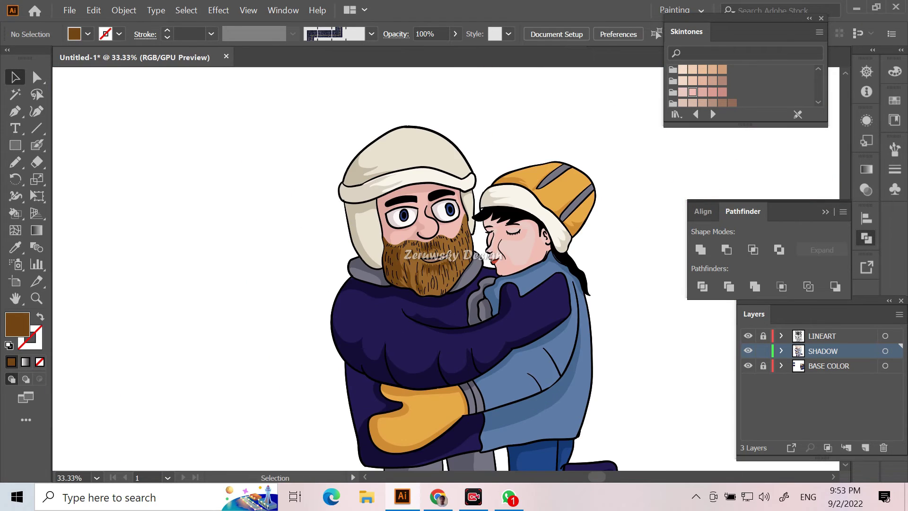
key(ctrl+minus)
key(ctrl+plus)
key(ctrl+plus)
key(ctrl+plus)
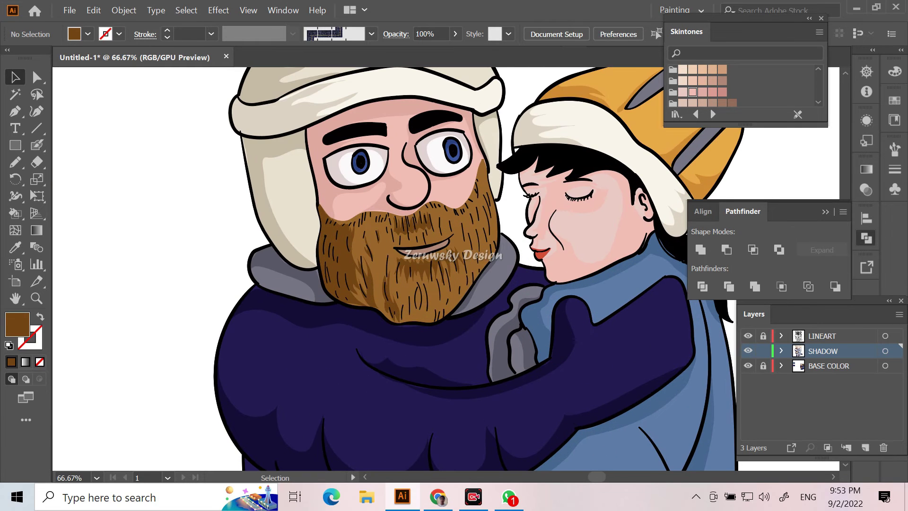
click(358, 305)
shift+click(388, 237)
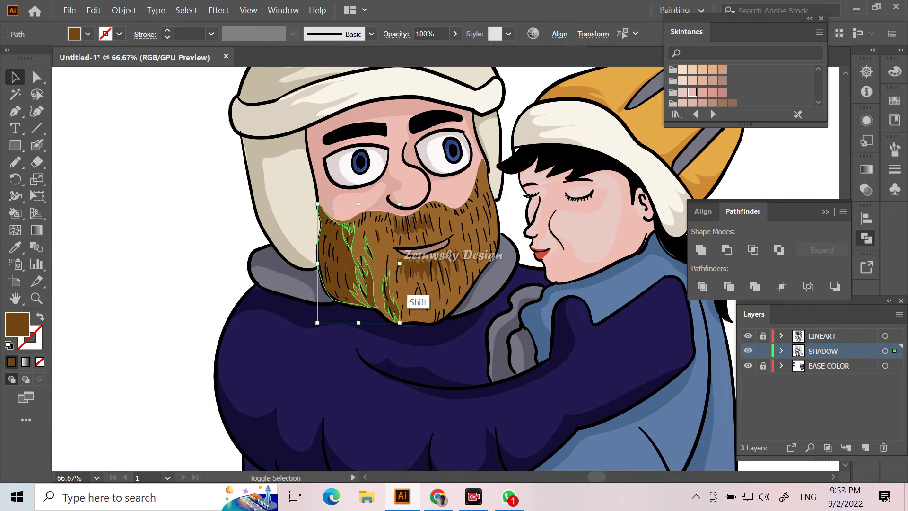
shift+click(433, 302)
key(shift)
key(shift)
key(shift)
key(Escape)
key(ctrl+g)
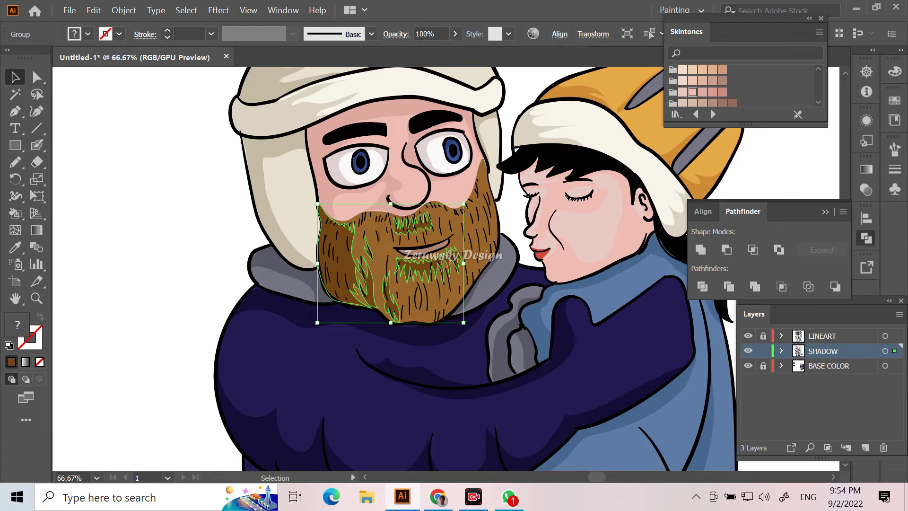
click(130, 288)
- Add zigzag brown shadow strands across the chin
key(n)
key(ctrl+plus)
key(ctrl+plus)
drag(345, 366, 373, 317)
mouse_move(375, 355)
mouse_down()
mouse_move(399, 300)
mouse_move(470, 324)
mouse_up()
drag(447, 376, 344, 383)
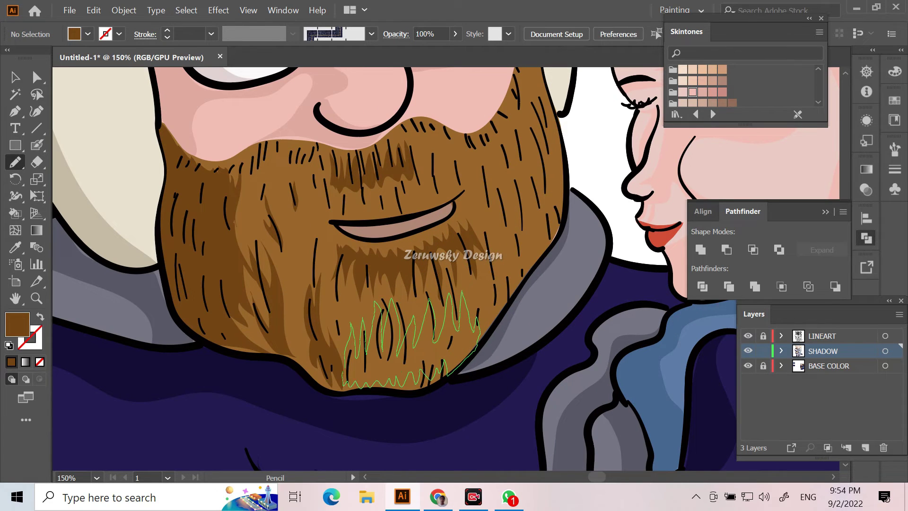
key(v)
key(ctrl+a)
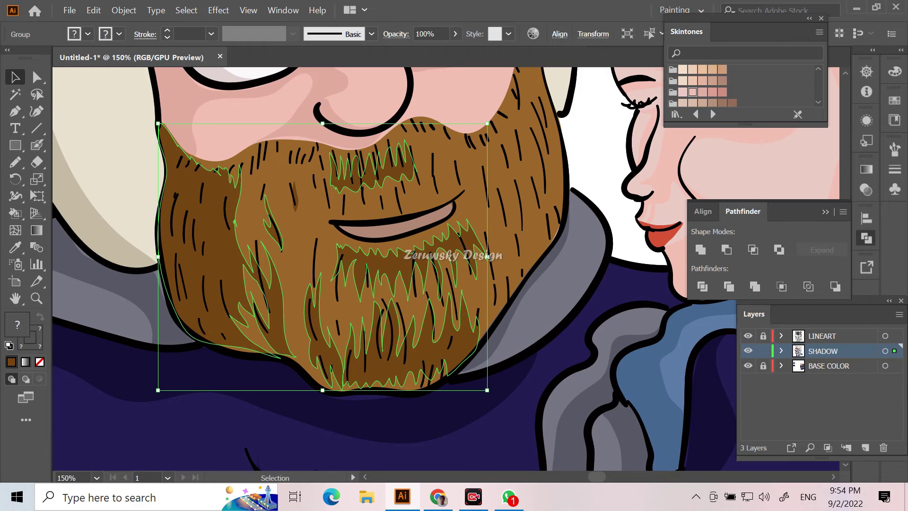
key(ctrl+shift+a)
key(ctrl+minus)
key(ctrl+minus)
key(ctrl+minus)
key(ctrl+minus)
key(ctrl+minus)
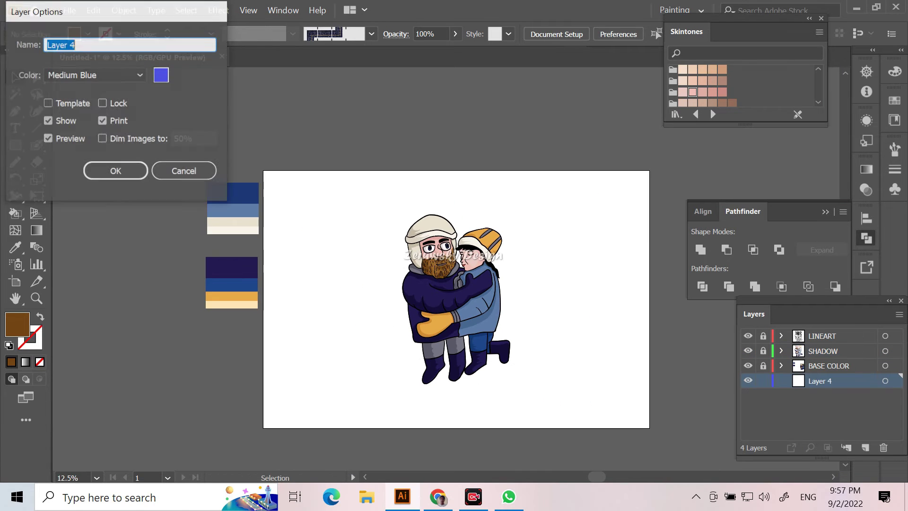
- Name the layer BACKGROUND and draw a 3000 × 2000 px rectangle
text(BACKGROUND)
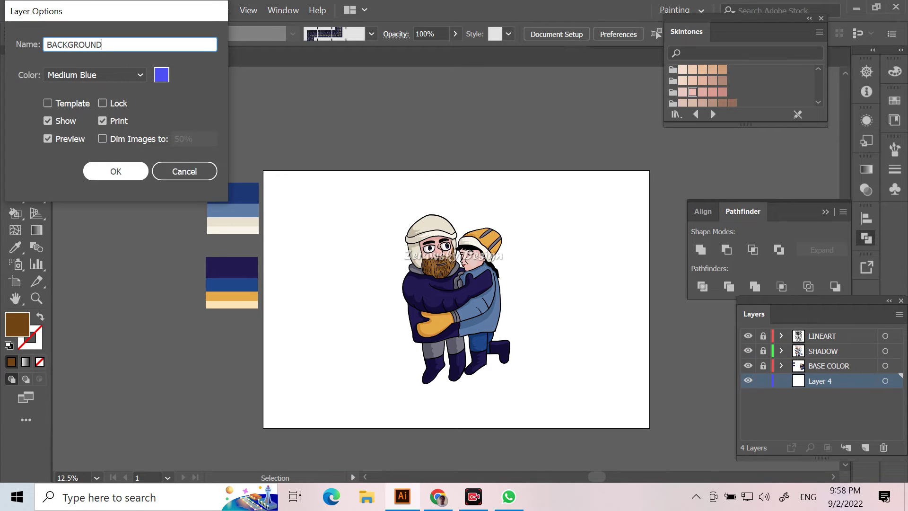
click(116, 172)
text(m)
text(3000)
key(Tab)
text(2000)
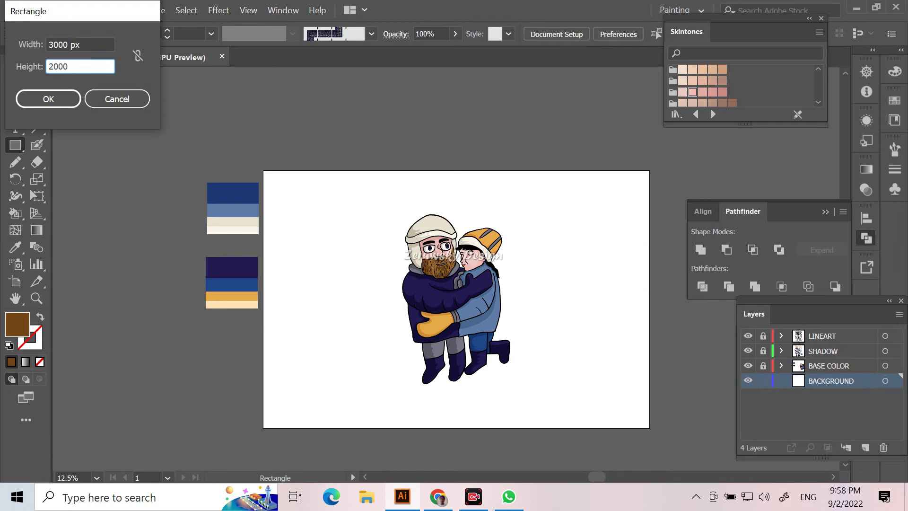
key(Return)
- Fill the rectangle with cream and centre it on the artboard
key(i)
click(232, 230)
key(v)
click(559, 34)
click(442, 74)
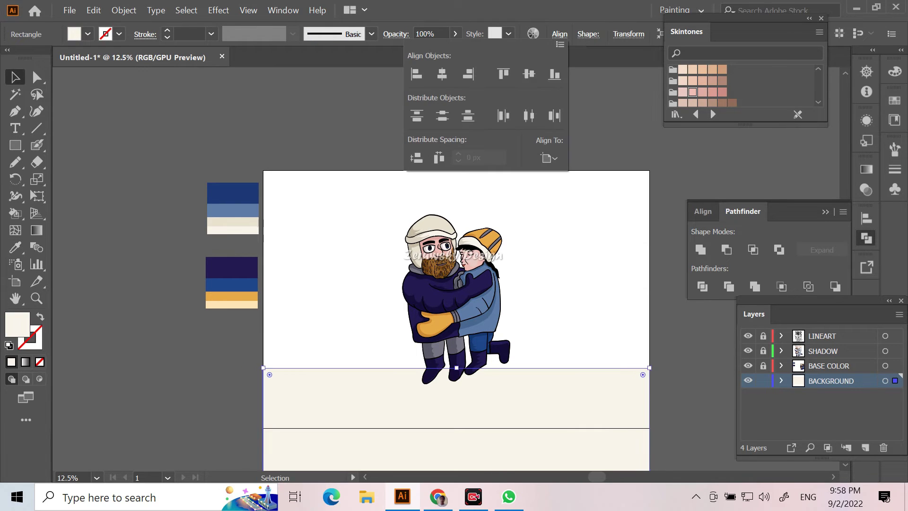
click(529, 74)
key(Escape)
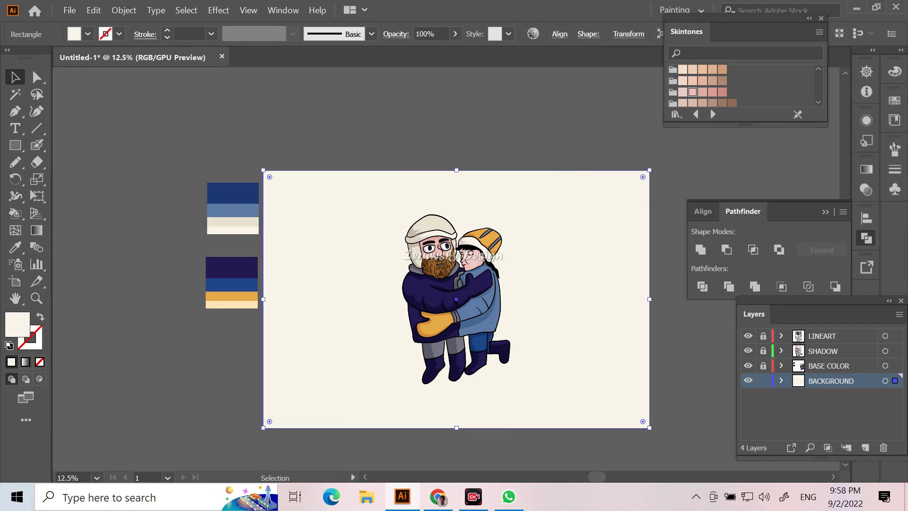
- Draw a beige ellipse under the characters' feet, centred horizontally on the artboard
key(l)
drag(384, 357, 529, 387)
key(v)
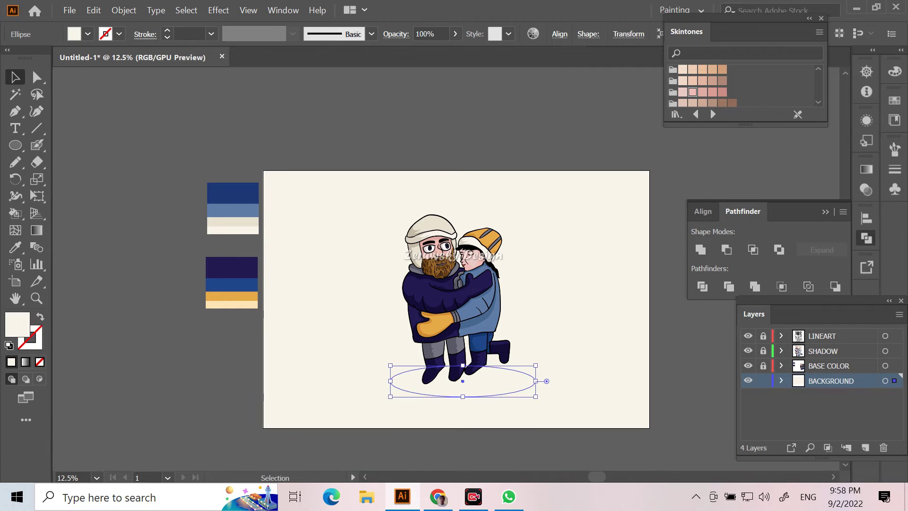
key(i)
click(232, 221)
click(560, 34)
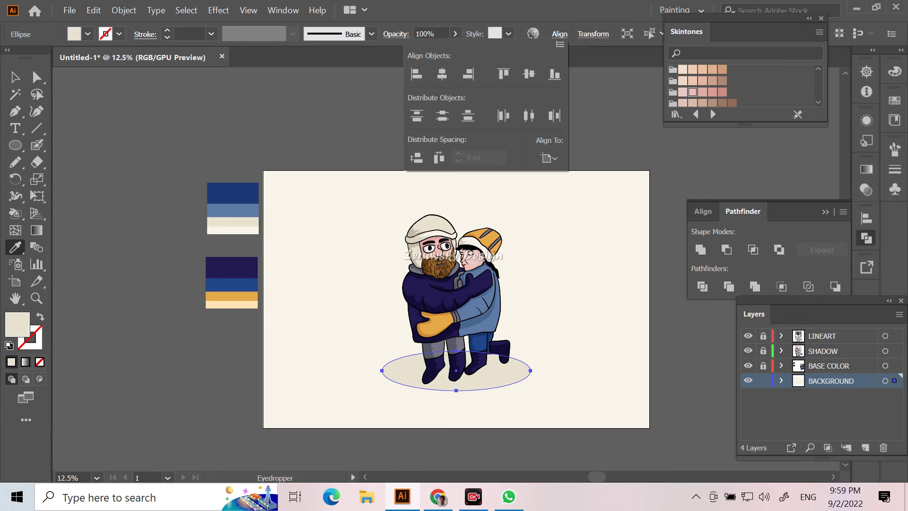
click(441, 75)
- Reapply the beige fill and delete the colour swatches beside the artboard
click(233, 221)
key(v)
key(ctrl+shift+a)
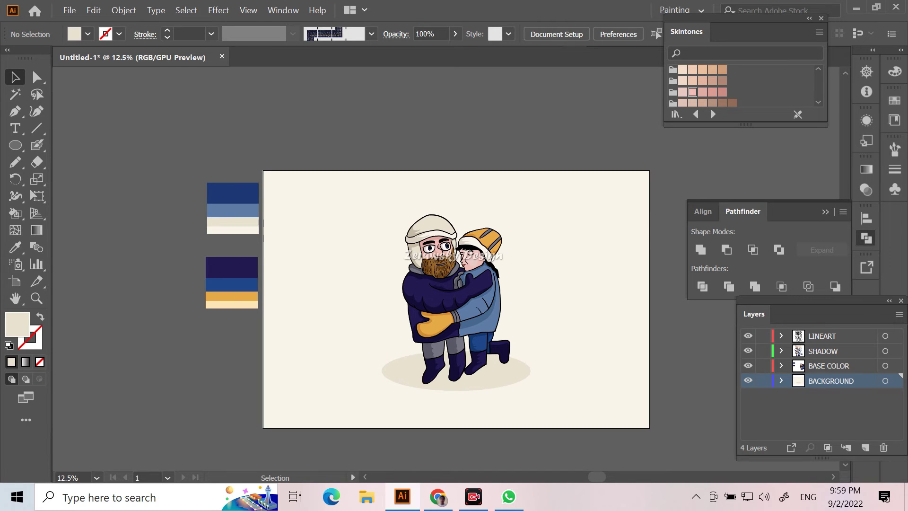
key(Delete)
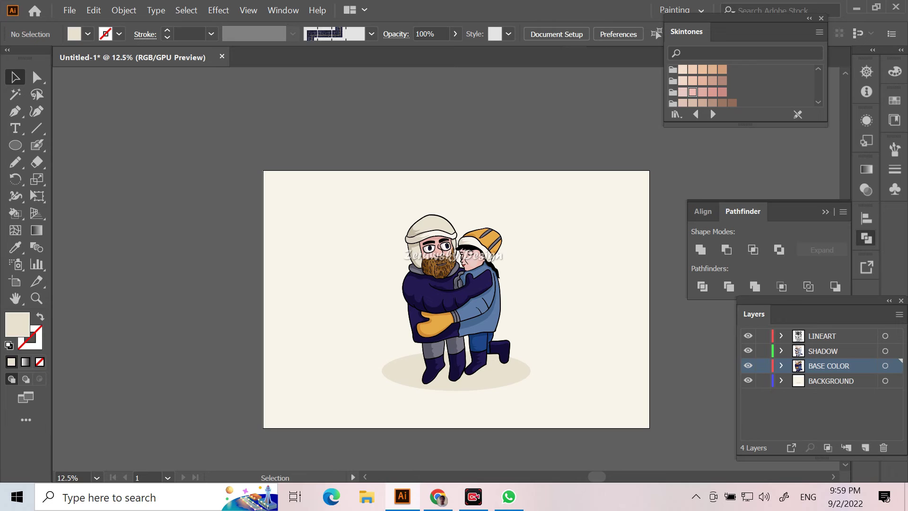
- Lock the existing layers and add a new layer named SKY
drag(763, 381, 763, 336)
click(864, 447)
double_click(823, 381)
text(SKY)
key(Return)
- With a light-blue fill, pencil the sky with hill, house and tree silhouettes along its lower edge
double_click(17, 325)
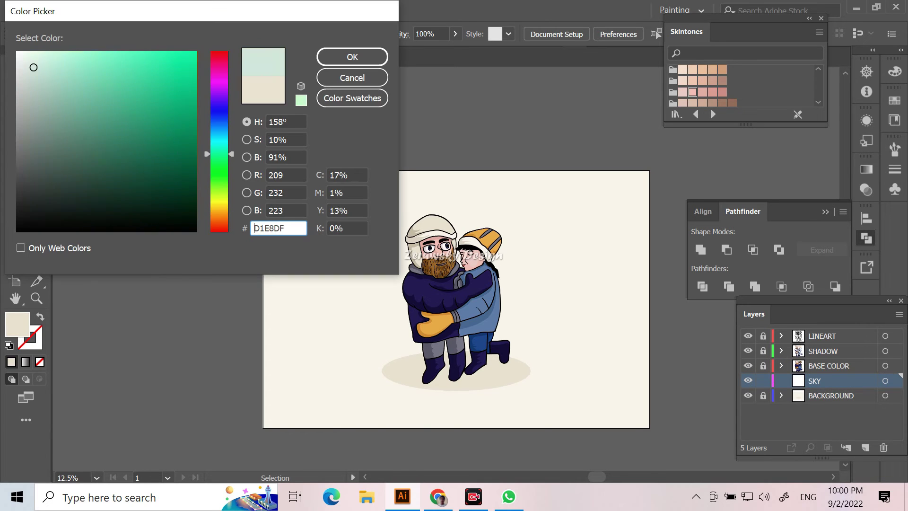
text(D1E8E8CBE2EF)
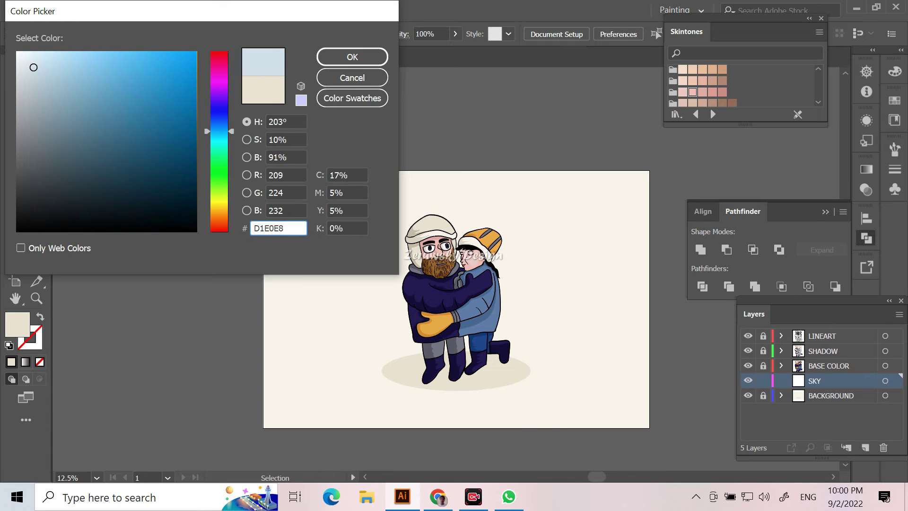
key(Return)
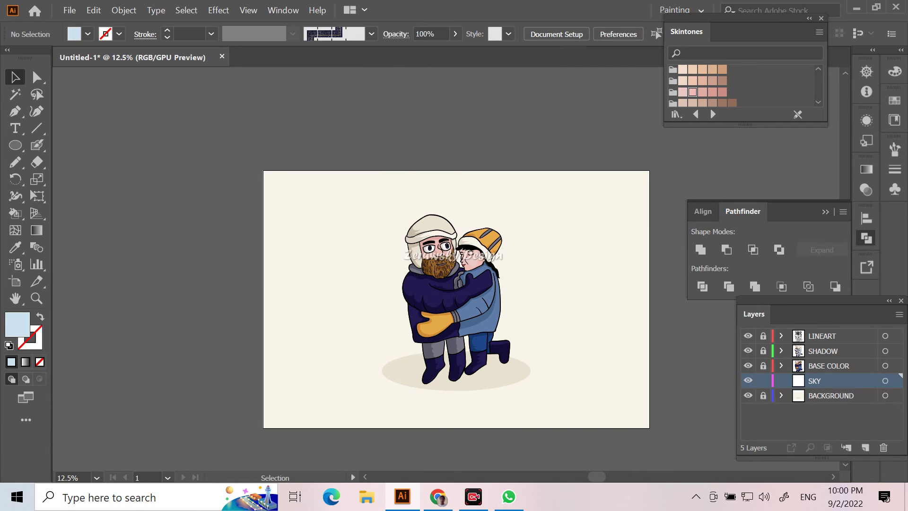
key(n)
drag(268, 329, 567, 254)
mouse_move(587, 309)
mouse_down()
mouse_move(241, 256)
mouse_move(254, 346)
mouse_up()
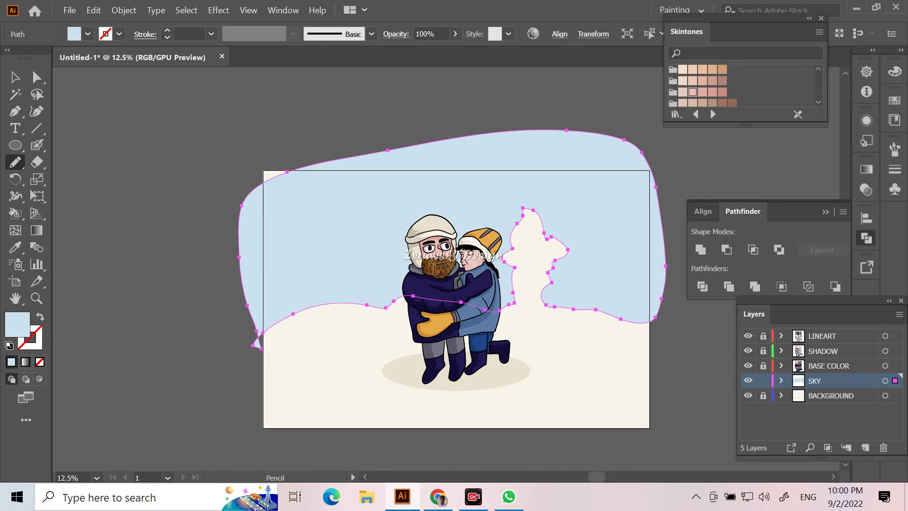
key(Delete)
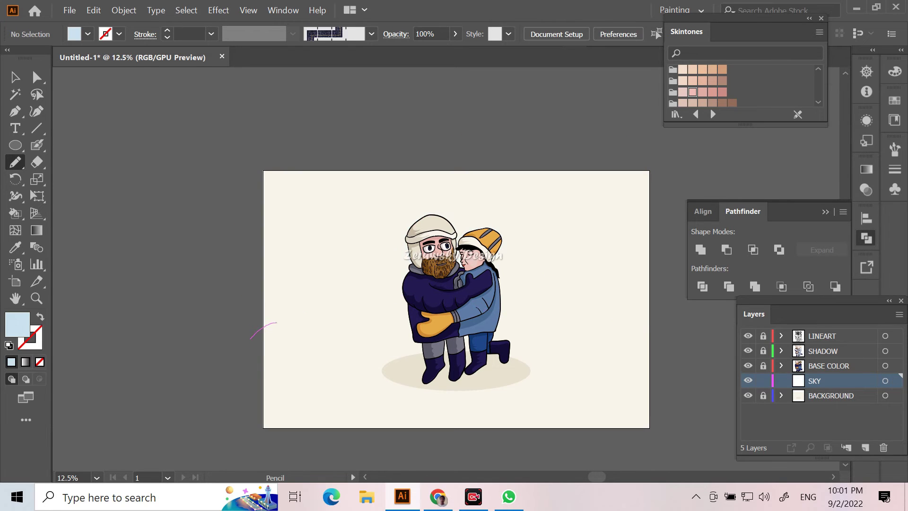
drag(291, 293, 250, 338)
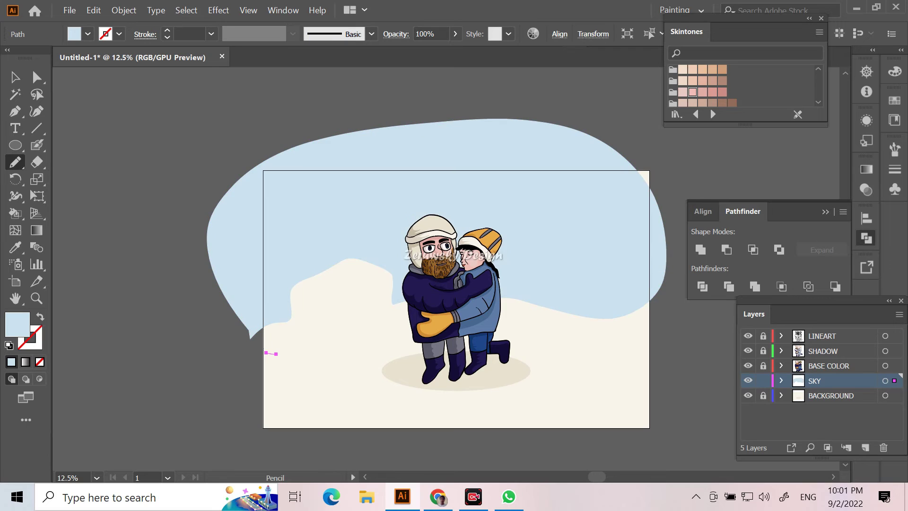
key(Delete)
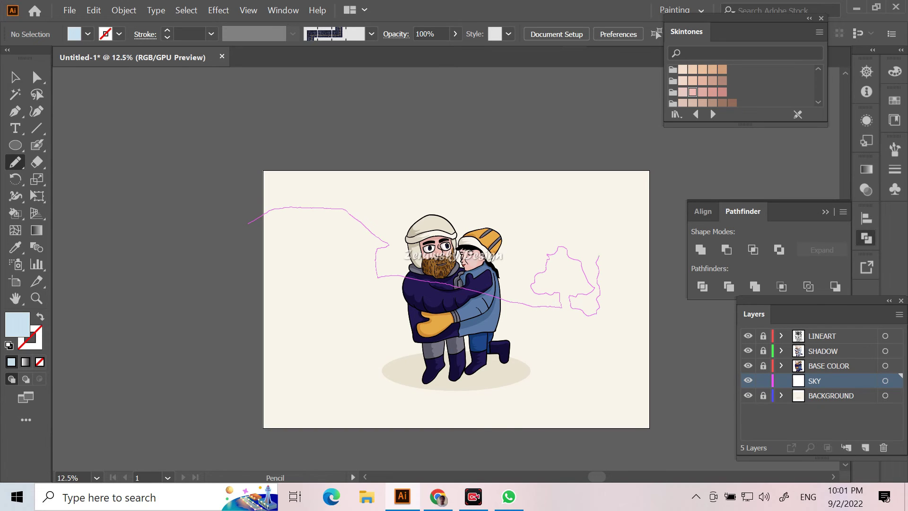
drag(641, 324, 248, 222)
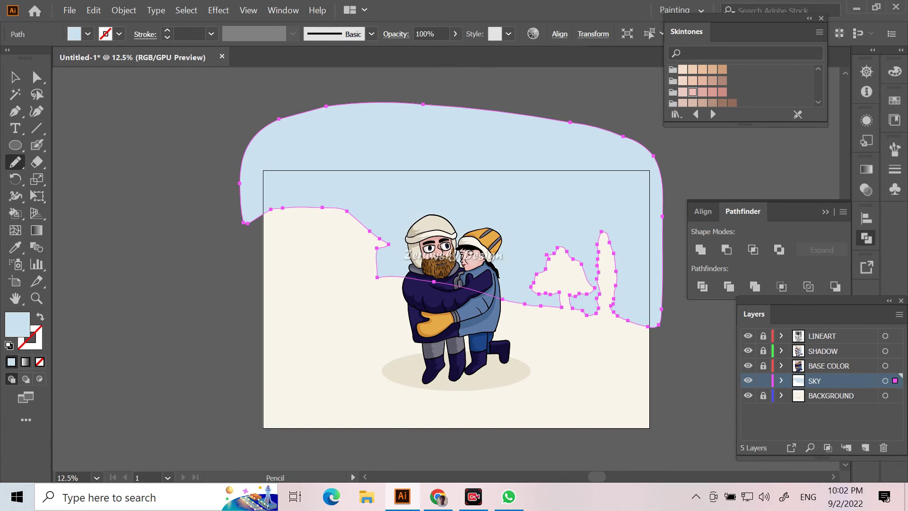
- Trim the sky's overhang left of the artboard using a rectangle and Minus Front
key(v)
click(763, 395)
drag(16, 145, 80, 146)
drag(172, 107, 263, 286)
key(v)
shift+click(473, 132)
key(ctrl+g)
key(m)
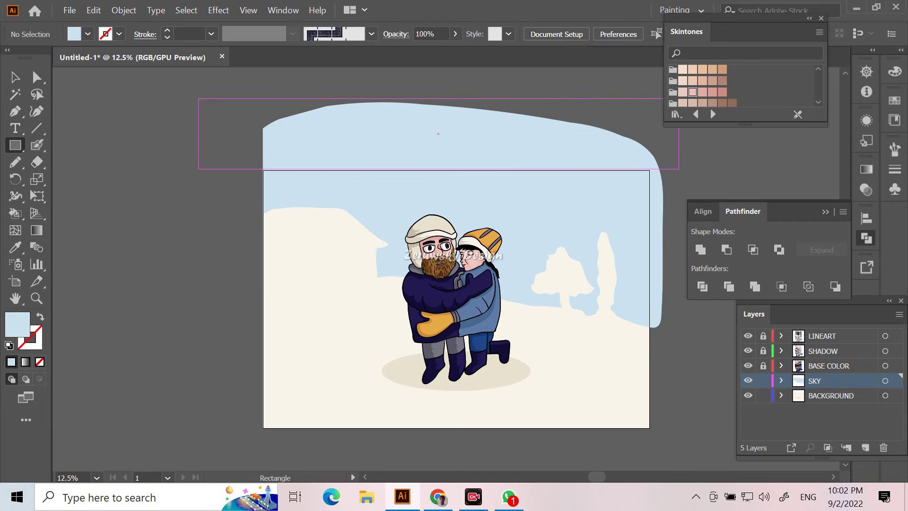
- Delete the part of the sky above the artboard's top edge
drag(197, 98, 679, 169)
drag(145, 112, 346, 180)
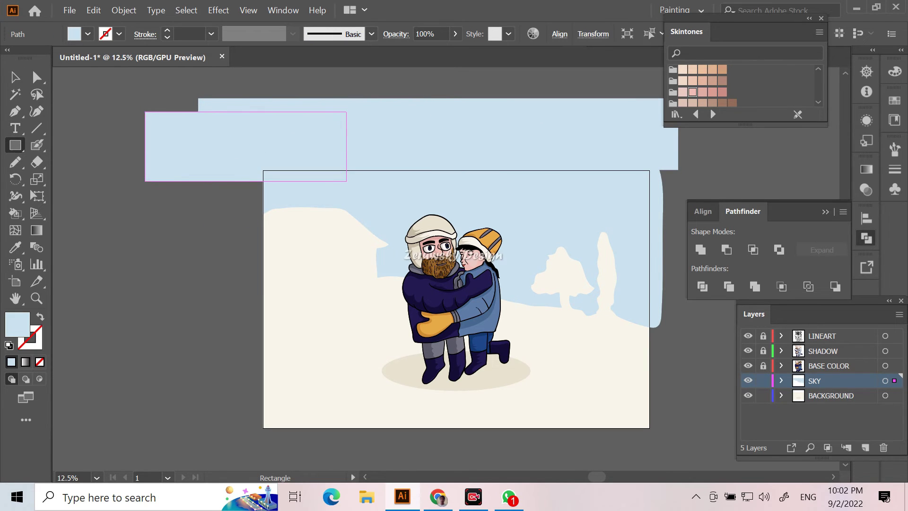
key(a)
key(ctrl+z)
key(ctrl+z)
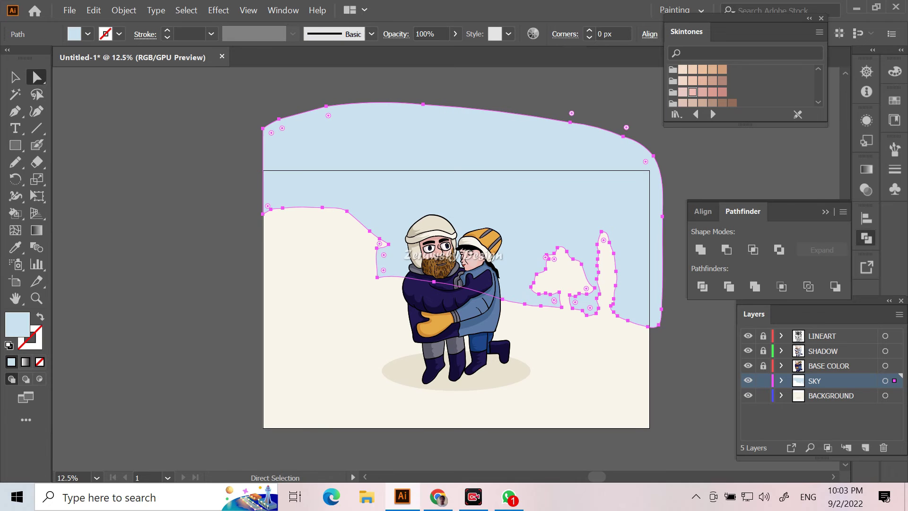
key(m)
drag(185, 107, 666, 169)
key(v)
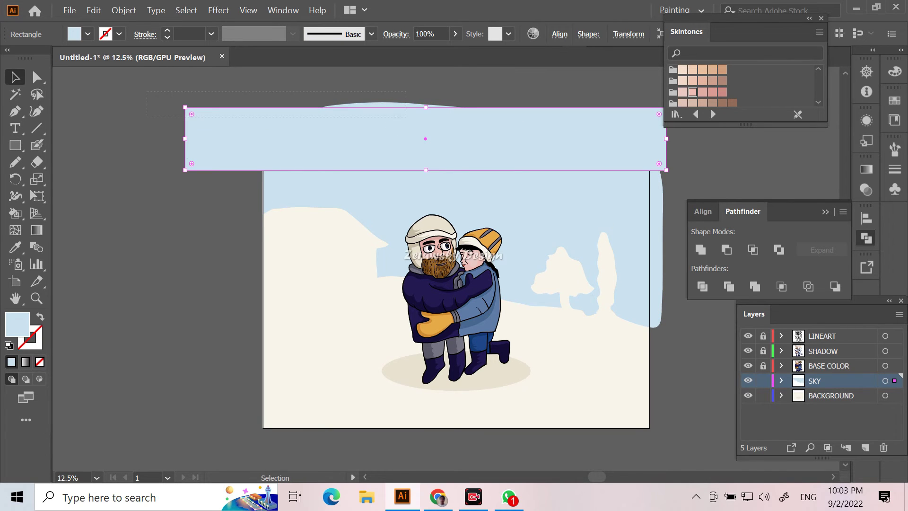
click(657, 284)
click(37, 77)
key(Delete)
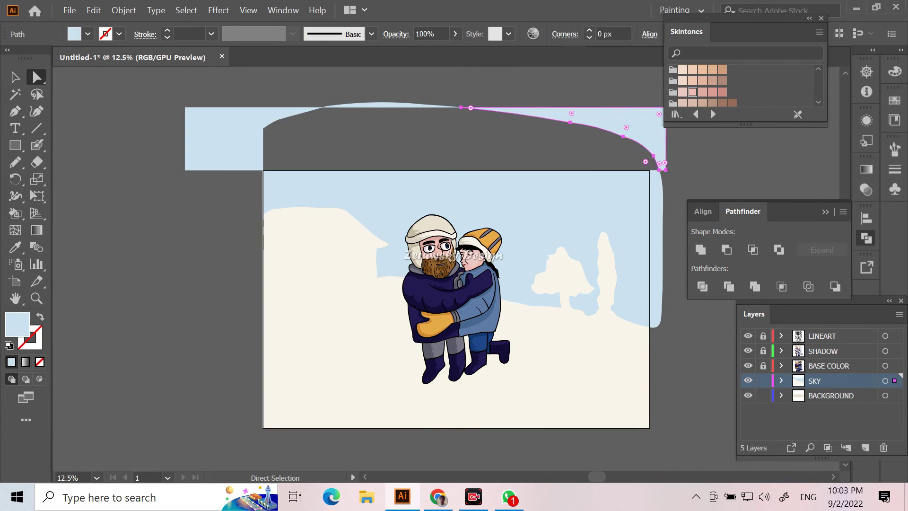
- Cut off the sky's overhang past the right edge with a rectangle and Minus Front
key(m)
drag(649, 156, 699, 353)
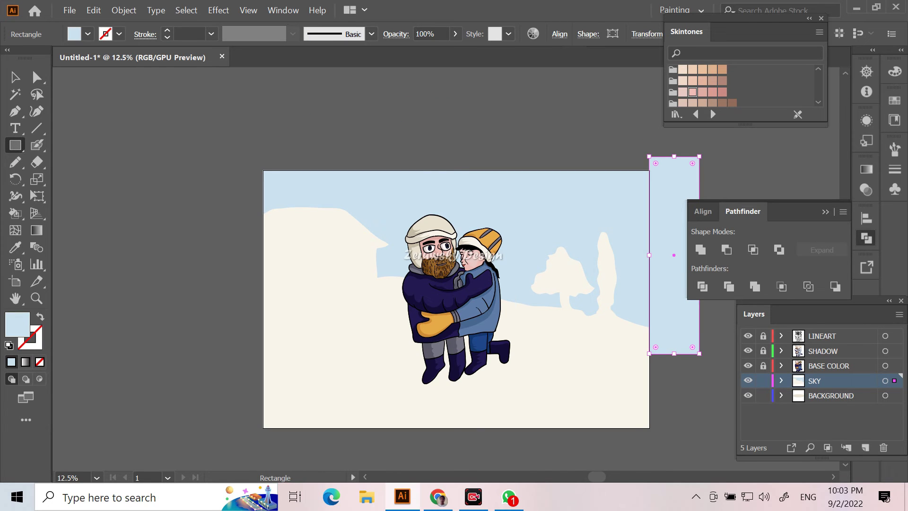
shift+click(473, 189)
key(ctrl+g)
click(726, 250)
click(37, 76)
key(ctrl+shift+a)
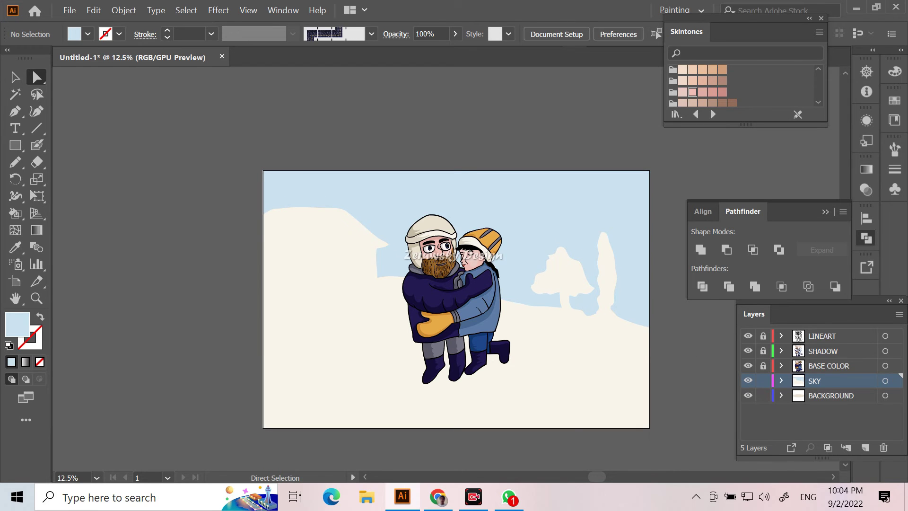
- Lock the BACKGROUND layer and select the whole sky shape
click(763, 395)
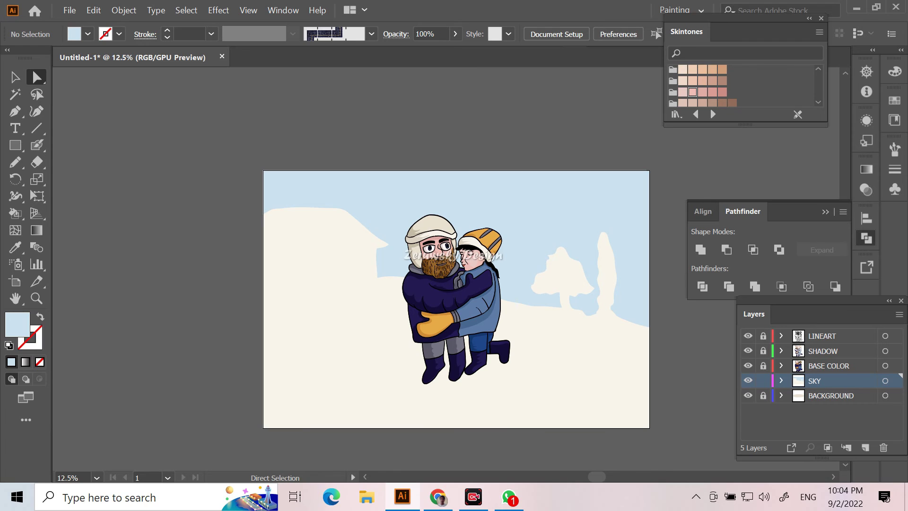
key(v)
click(331, 189)
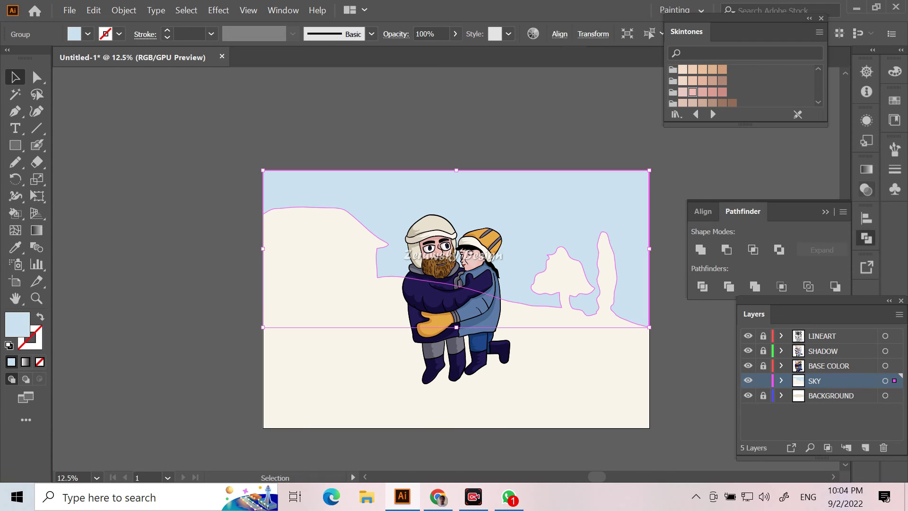
- Fill the sky with a white-to-light-blue linear gradient angled diagonally at 44.8°, white toward the top-left
click(867, 169)
key(g)
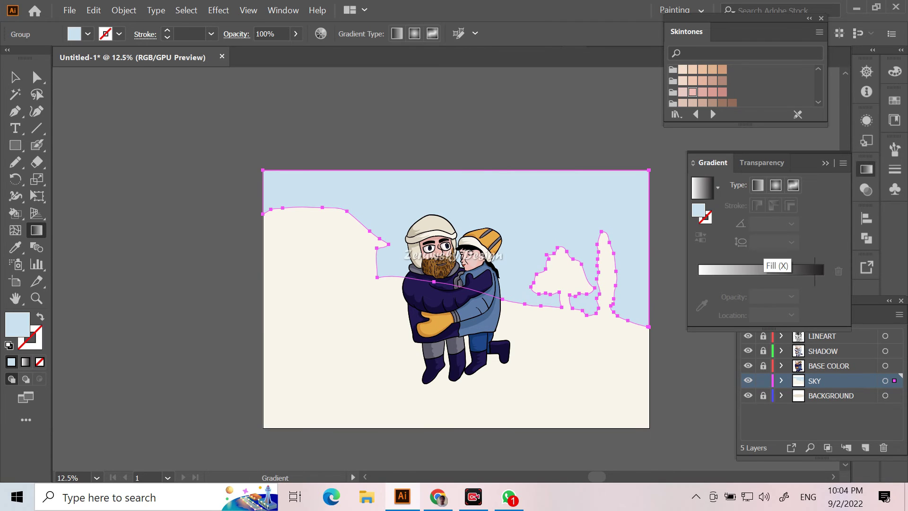
click(823, 278)
mouse_move(416, 379)
mouse_down()
mouse_move(452, 175)
mouse_move(445, 326)
mouse_up()
scroll(454, 297, up, 5)
scroll(454, 298, down, 6)
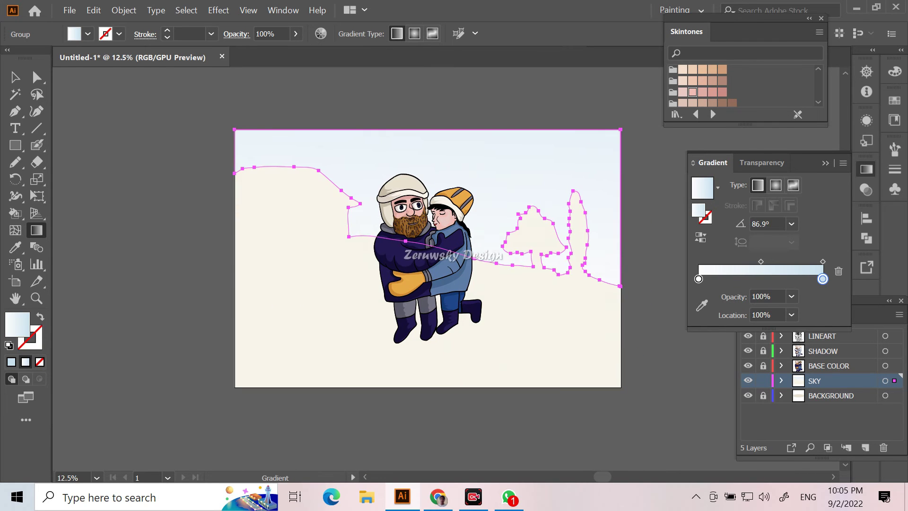
drag(236, 179, 360, 187)
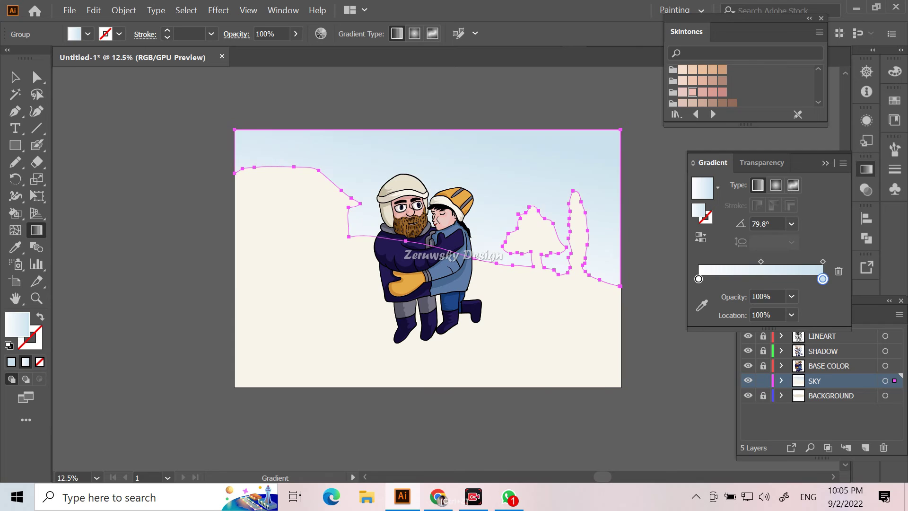
drag(359, 227, 454, 137)
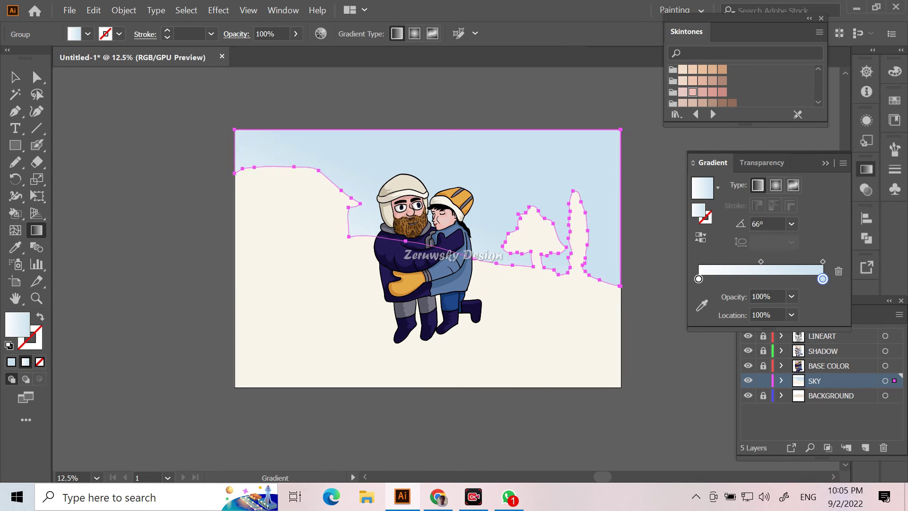
- Deselect the sky and lock the SKY layer
click(15, 77)
key(ctrl+shift+a)
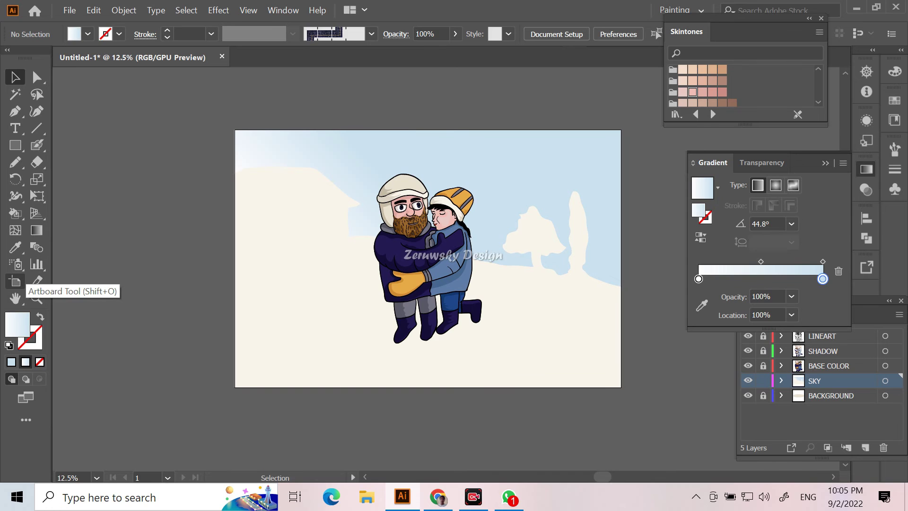
click(763, 381)
click(831, 396)
key(ctrl+plus)
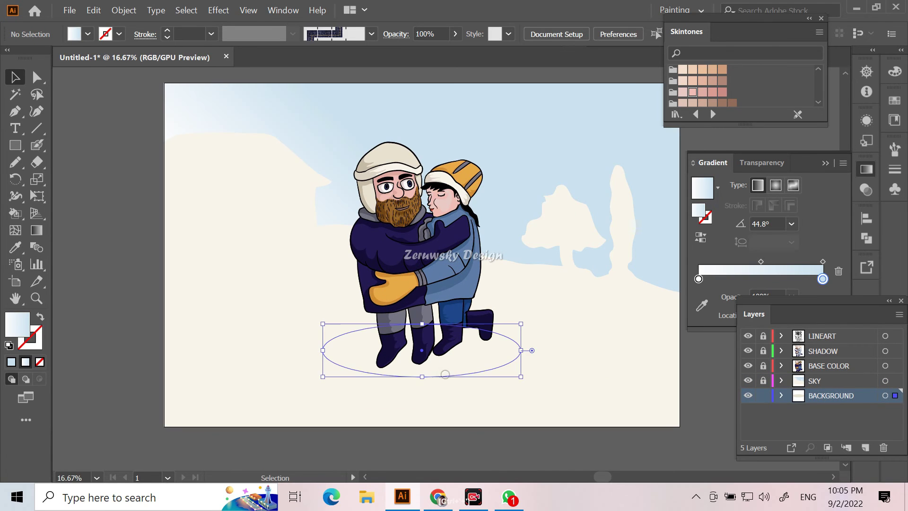
- Move the BACKGROUND layer above SKY and draw a beige stroke across the hill
key(ctrl+v)
key(i)
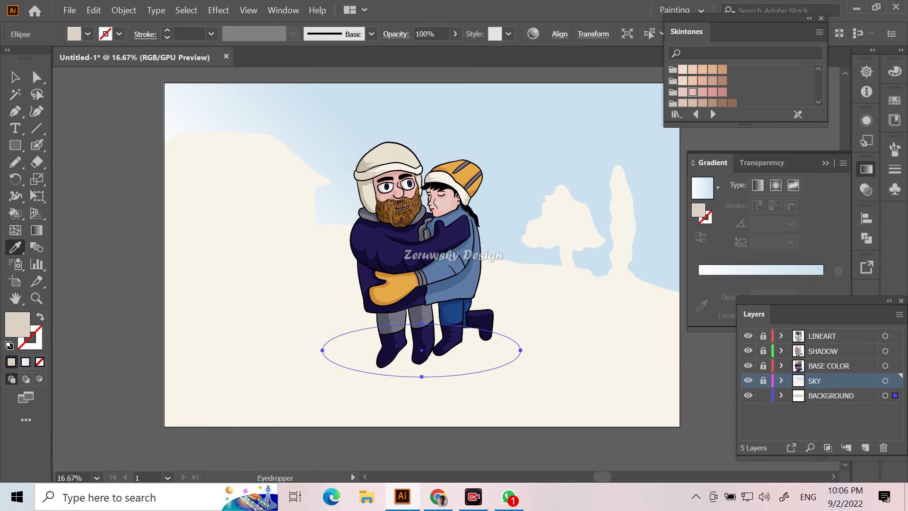
drag(830, 395, 831, 381)
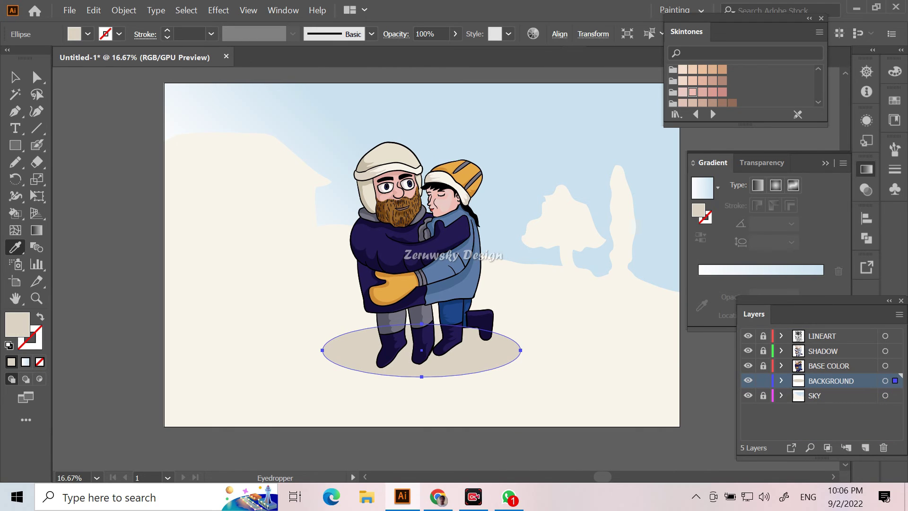
key(n)
key(ctrl+plus)
mouse_move(435, 212)
mouse_down()
mouse_move(187, 221)
mouse_move(364, 221)
mouse_up()
drag(434, 213, 435, 212)
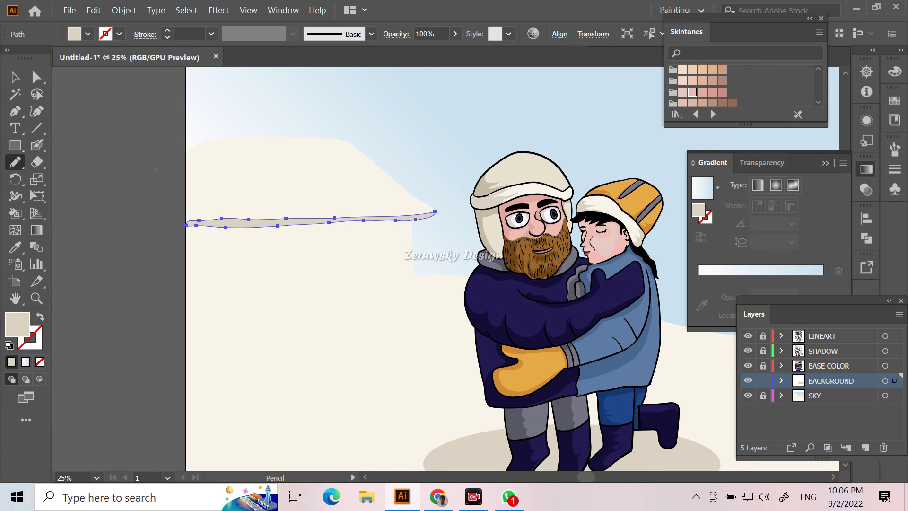
- Paint a long beige Blob Brush line below the house's roof, erasing the excess
click(37, 145)
key(ctrl+plus)
key(ctrl+plus)
click(866, 237)
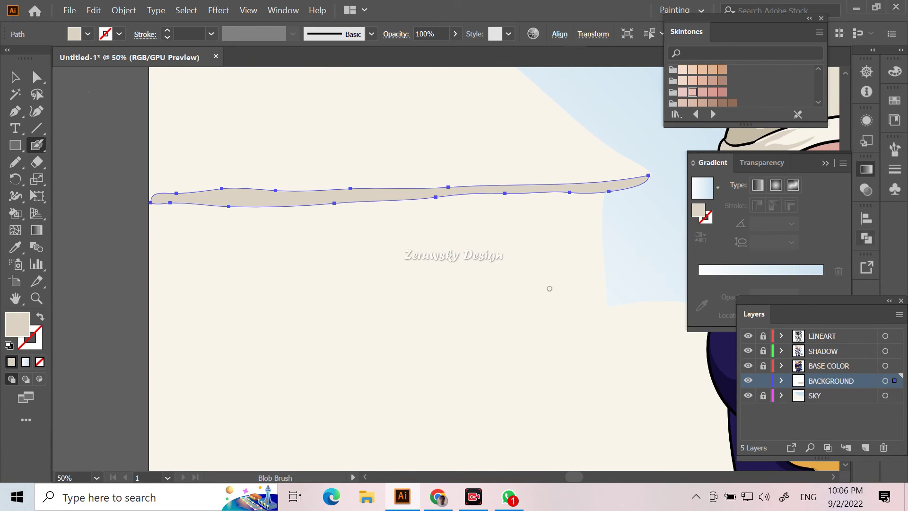
drag(609, 308, 152, 327)
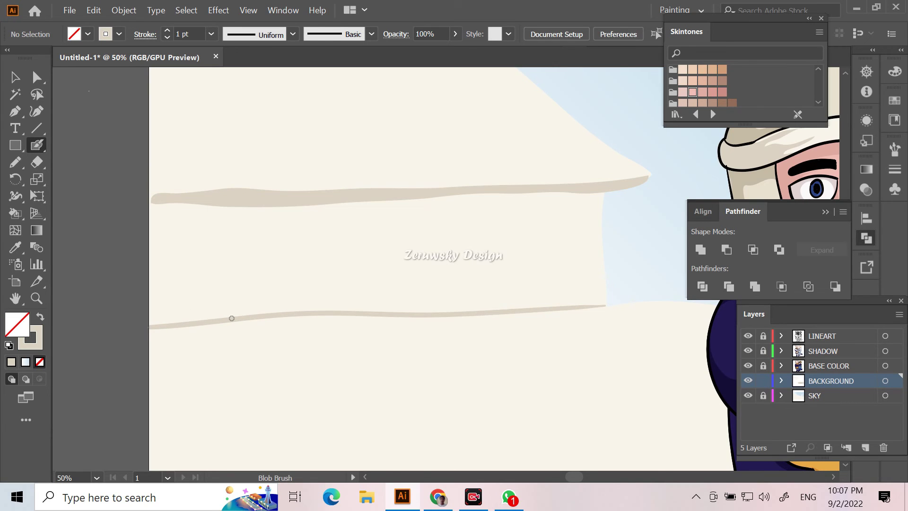
key(shift+e)
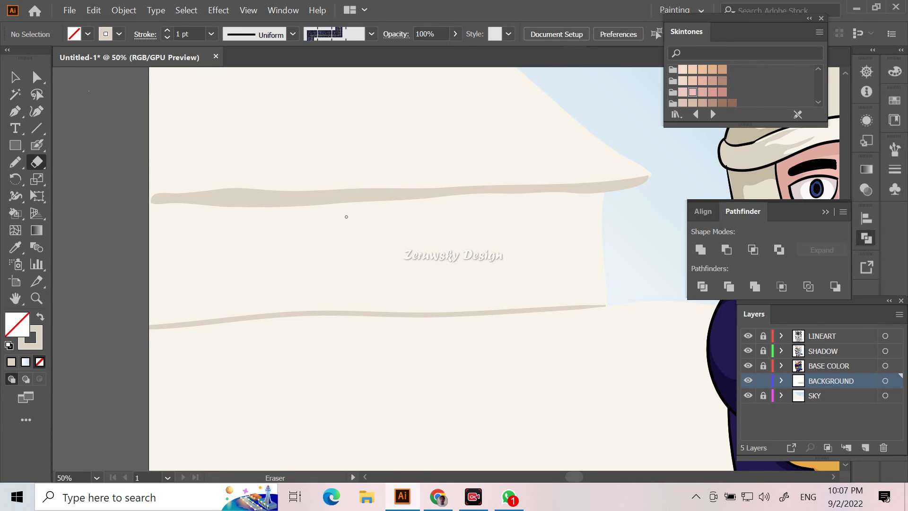
key(shift+b)
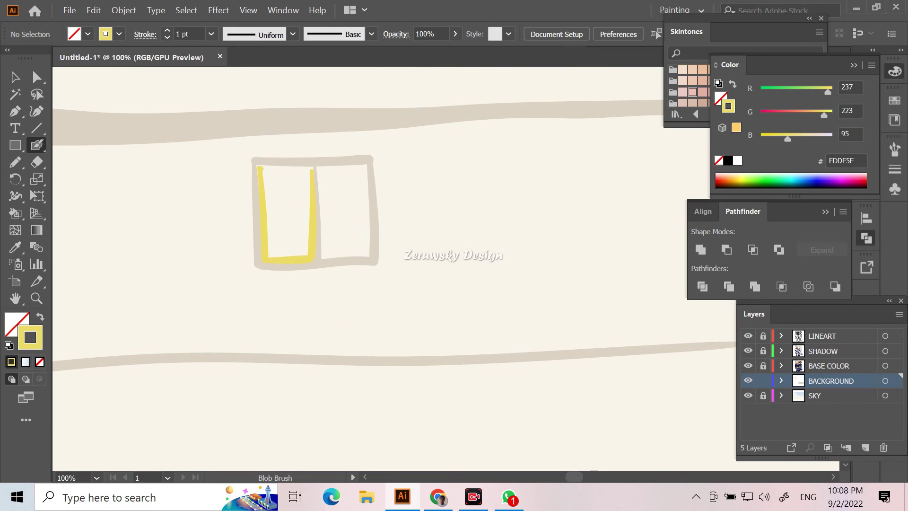
- Swap fill and stroke and fill both window panes yellow
ctrl+click(310, 176)
key(shift+x)
drag(324, 231, 325, 258)
key(shift+x)
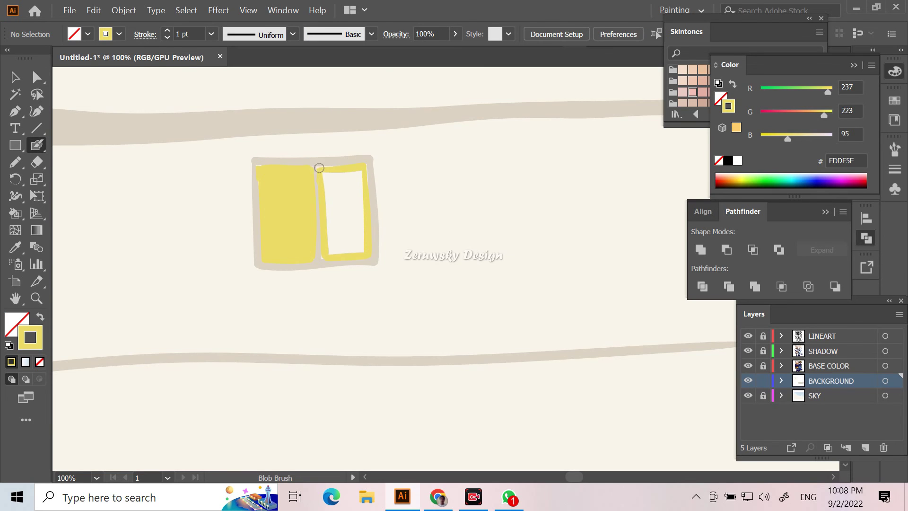
ctrl+click(344, 213)
key(shift+x)
key(ctrl+minus)
key(ctrl+minus)
key(ctrl+minus)
key(ctrl+minus)
key(ctrl+minus)
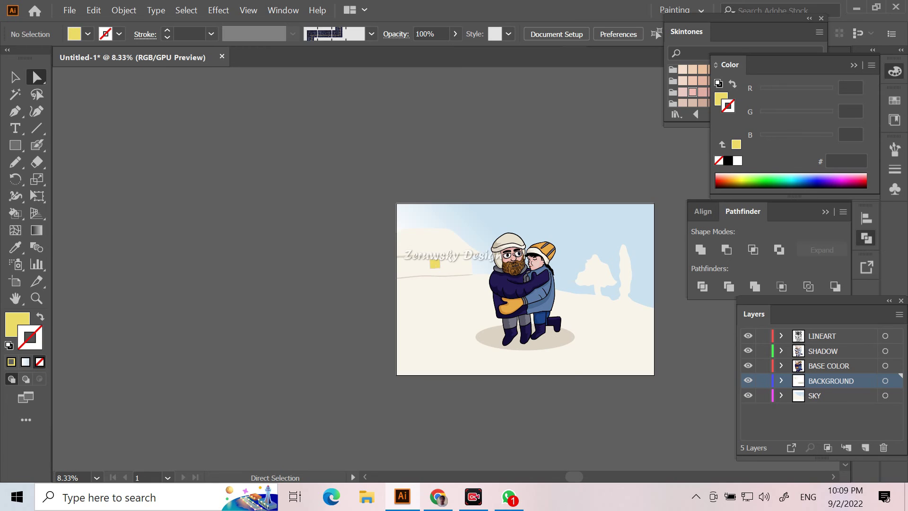
- Select all artwork and show the Document Info panel
key(ctrl+plus)
key(ctrl+a)
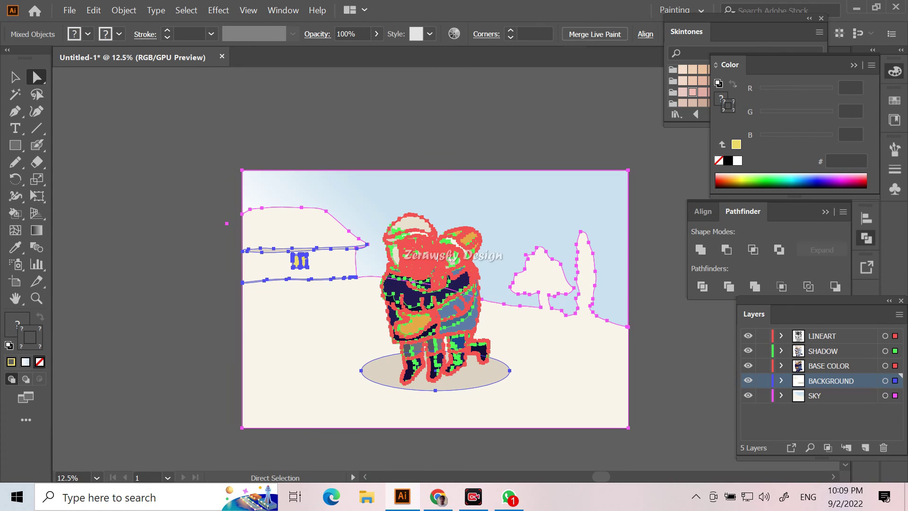
click(93, 120)
key(ctrl+a)
click(283, 9)
click(344, 318)
- Lock the upper layers and inspect the SKY and BACKGROUND artwork, then relock BACKGROUND
click(217, 273)
click(254, 310)
alt+click(763, 395)
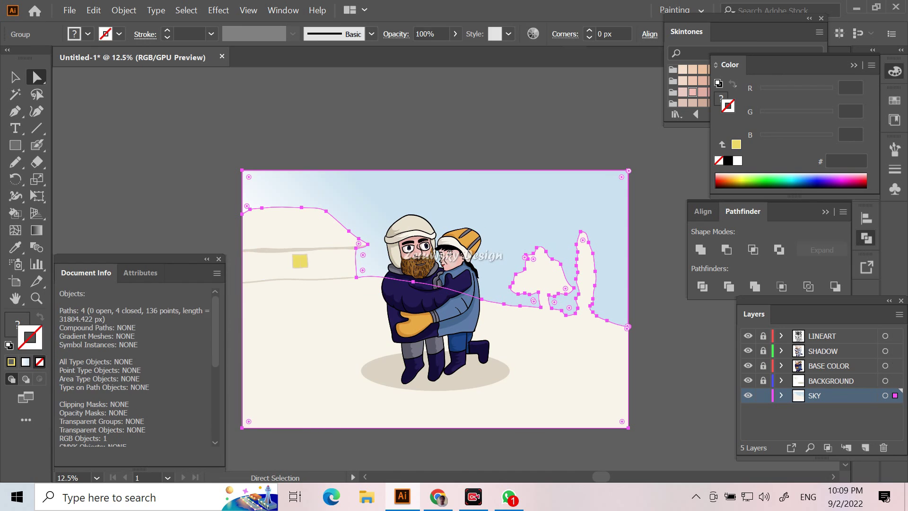
key(ctrl+shift+a)
alt+click(764, 380)
key(ctrl+a)
key(ctrl+shift+a)
alt+click(763, 365)
- Unlock the SHADOW layer and inspect its artwork
key(ctrl+a)
key(ctrl+shift+a)
alt+click(763, 351)
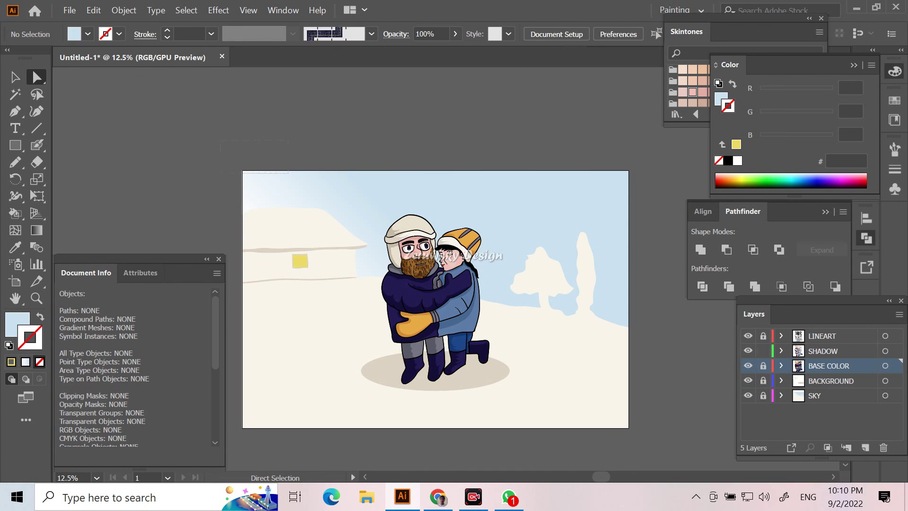
key(ctrl+a)
key(ctrl+shift+a)
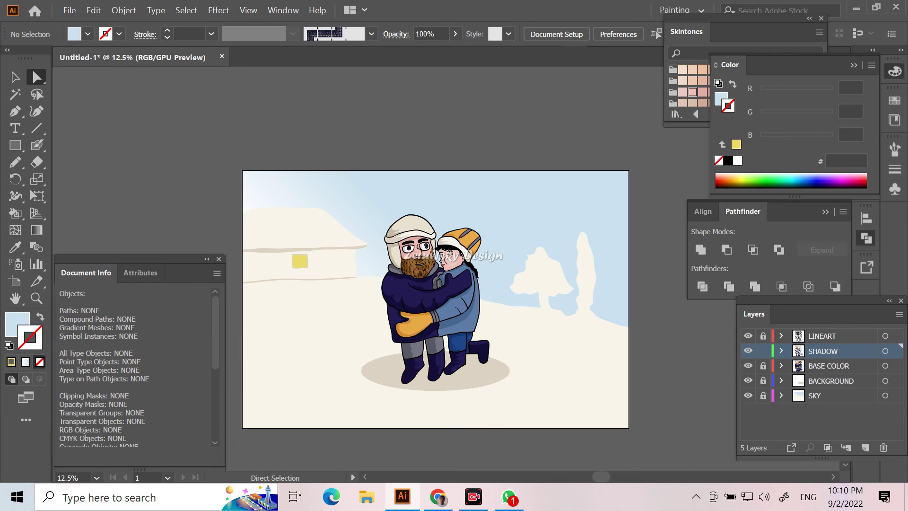
- Inspect the shadow shapes on the girl's face, hat, sleeve and collar
scroll(444, 269, up, 2)
scroll(445, 269, up, 1)
click(461, 246)
click(516, 221)
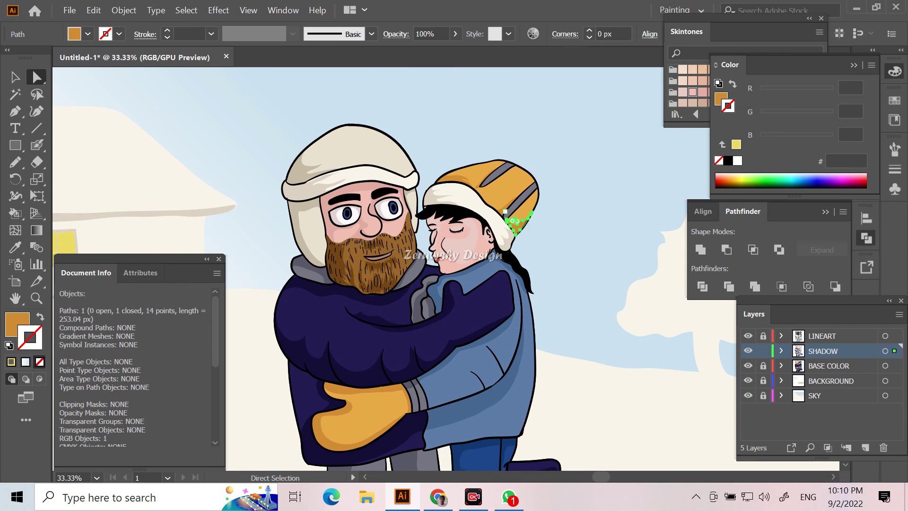
click(445, 194)
click(454, 236)
key(ctrl+shift+a)
click(434, 225)
key(ctrl+shift+a)
click(445, 264)
click(512, 316)
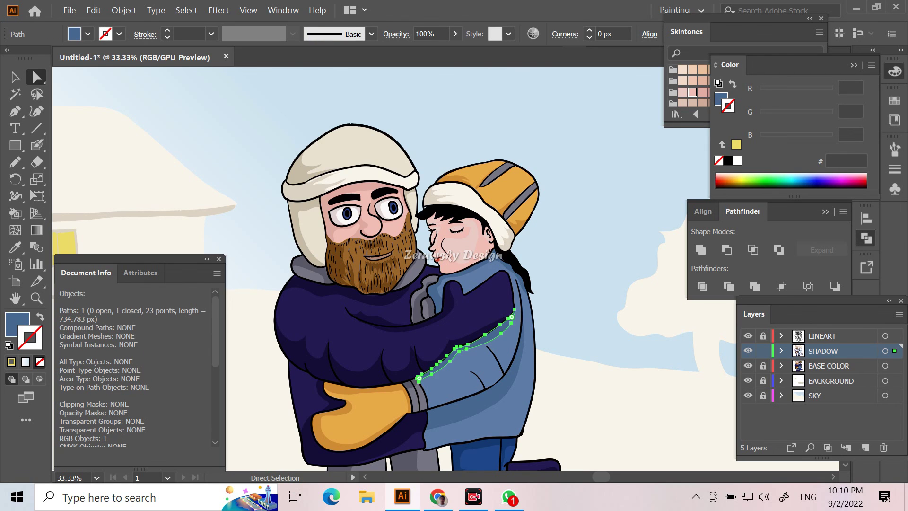
click(428, 297)
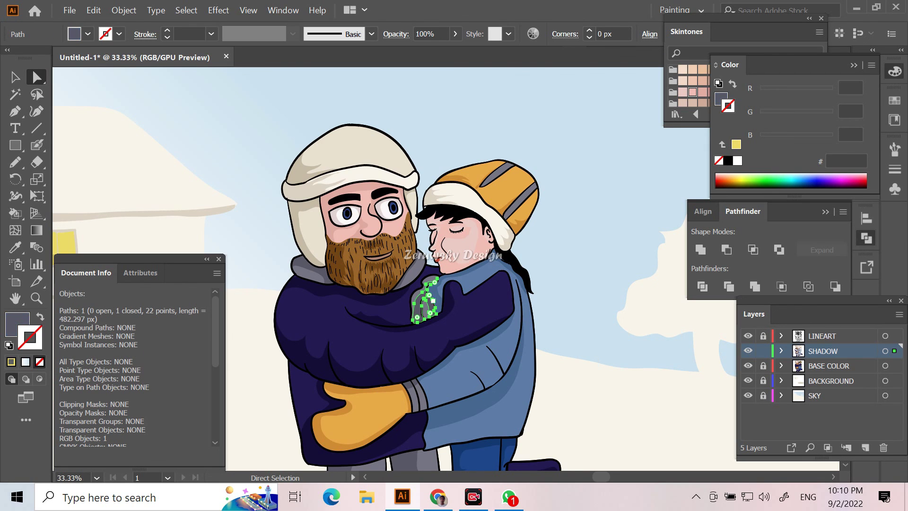
- Inspect the shadow paths on the boots, glove, collar and beard
scroll(378, 265, down, 5)
click(468, 302)
click(525, 331)
click(454, 364)
click(400, 369)
click(331, 331)
click(350, 258)
click(330, 295)
click(319, 246)
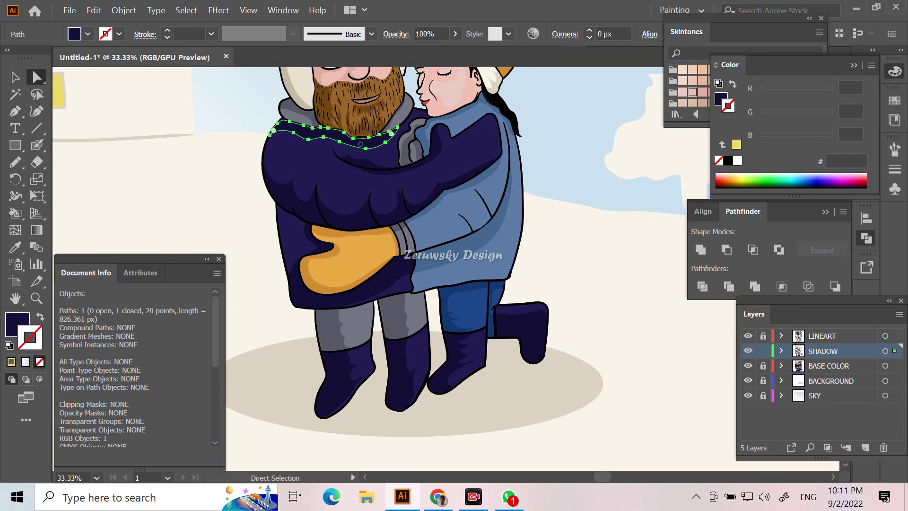
click(369, 123)
click(305, 102)
click(369, 108)
key(ctrl+shift+a)
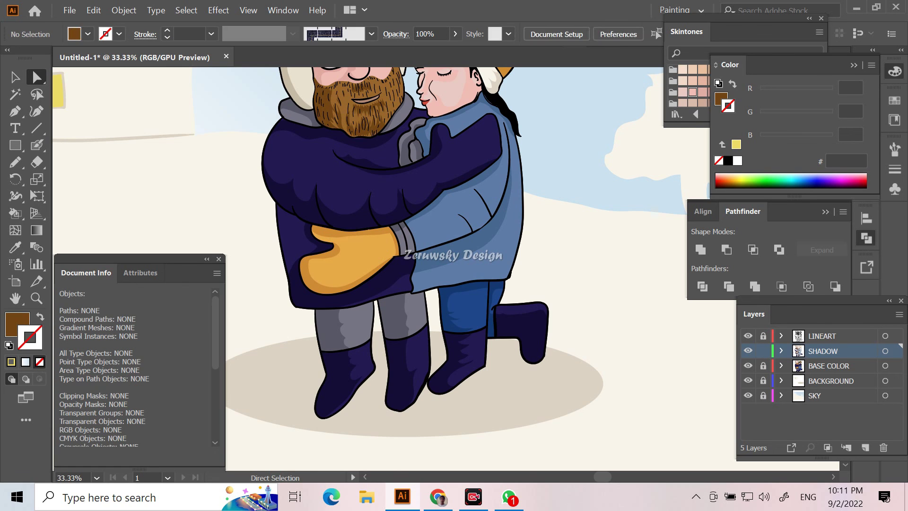
key(ctrl+a)
- Select all the beard shadow pieces and merge them with Pathfinder Unite
scroll(379, 265, up, 3)
click(406, 172)
click(409, 171)
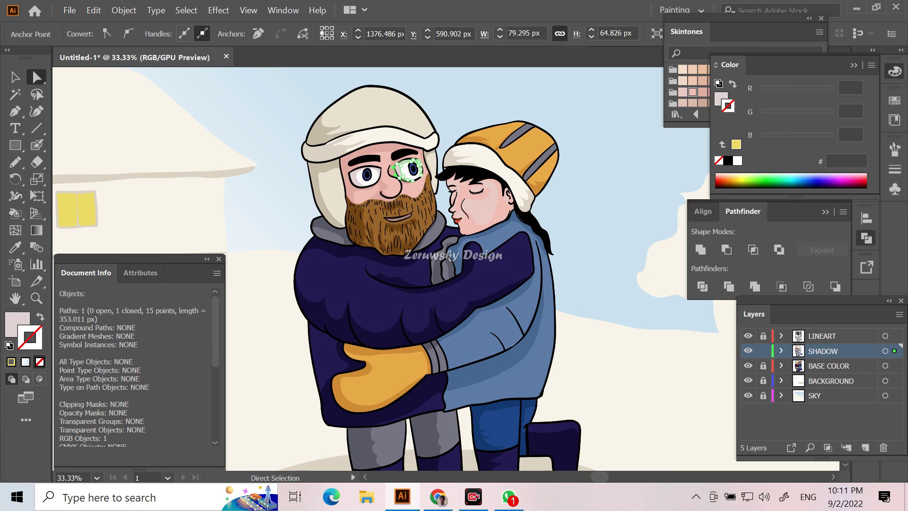
click(324, 194)
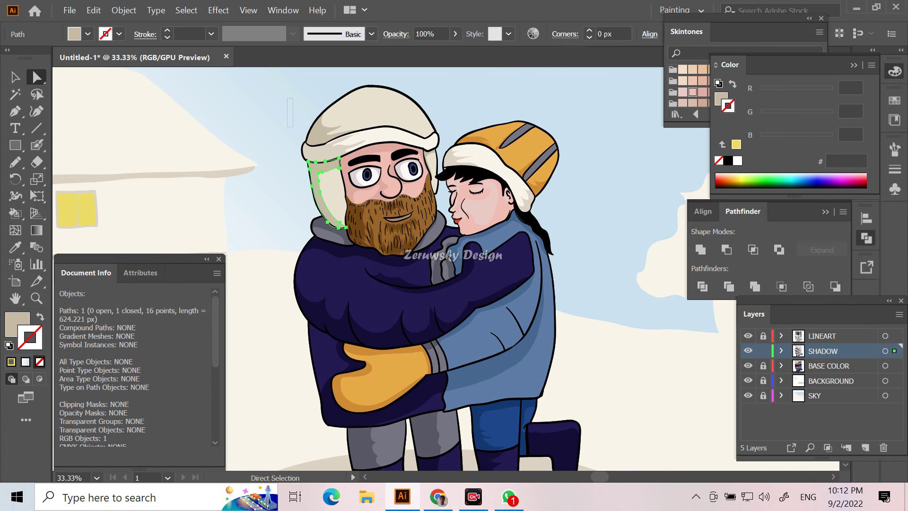
drag(343, 192, 437, 250)
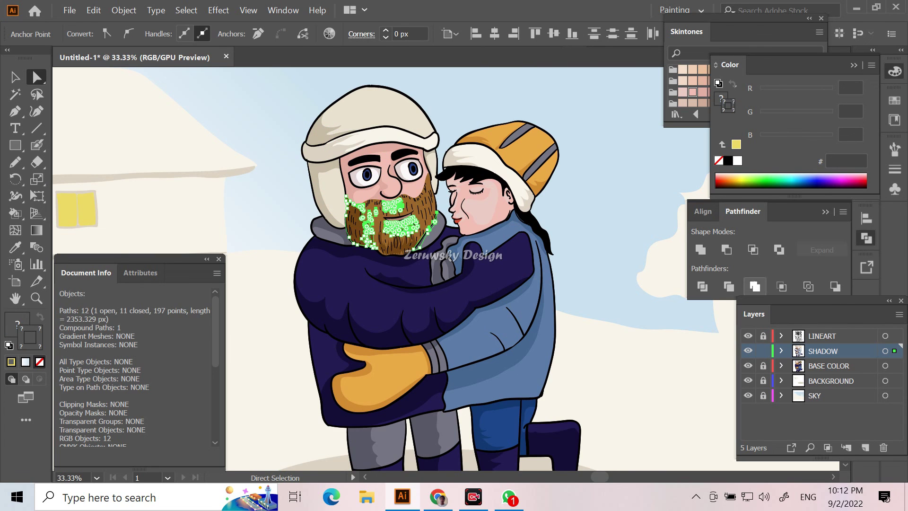
click(754, 286)
- Lock the SHADOW layer, unlock LINEART and zoom out to the whole artboard
key(ctrl+shift+a)
key(ctrl+a)
click(762, 350)
click(763, 336)
key(ctrl+a)
key(ctrl+shift+a)
key(ctrl+minus)
key(ctrl+minus)
key(ctrl+minus)
- Save the artwork as an Illustrator EPS in freepik's New folder
click(70, 10)
click(90, 73)
click(61, 240)
double_click(151, 134)
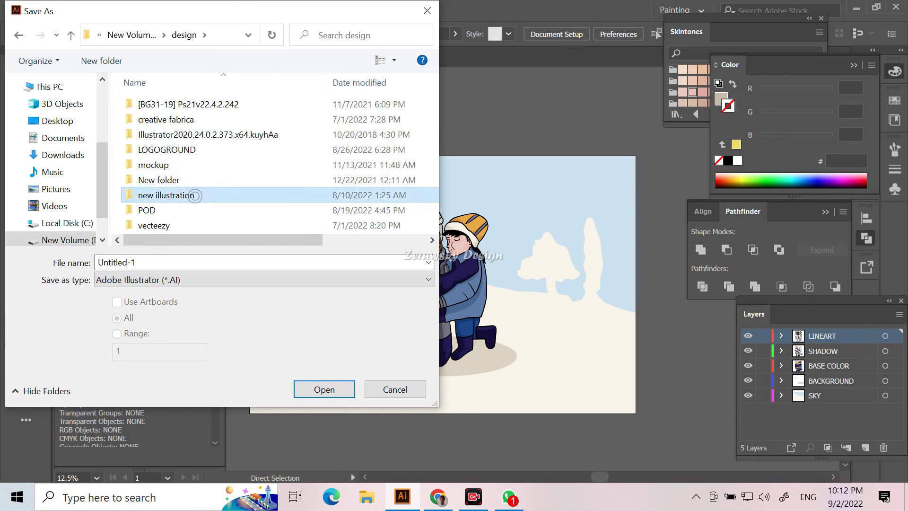
double_click(227, 151)
click(264, 280)
text(W)
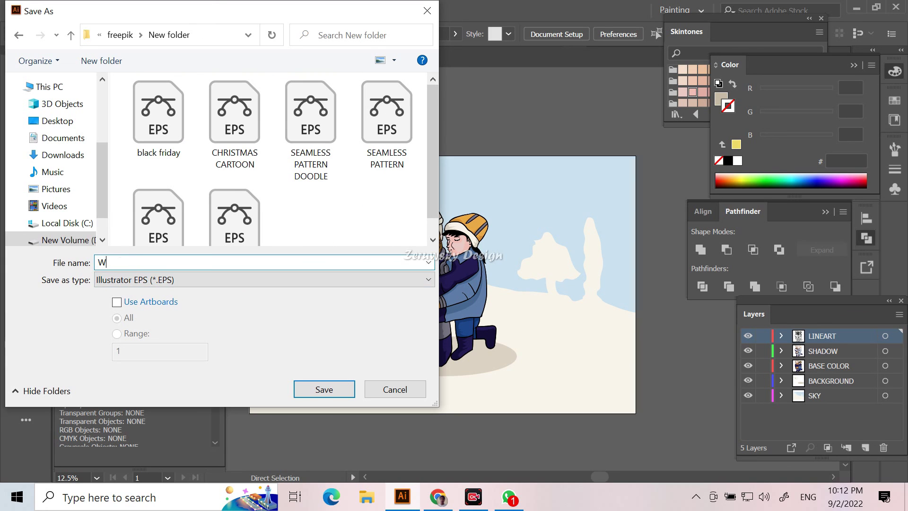
click(324, 389)
- Pick an EPS version in EPS Options and accept the older-format warning
click(159, 40)
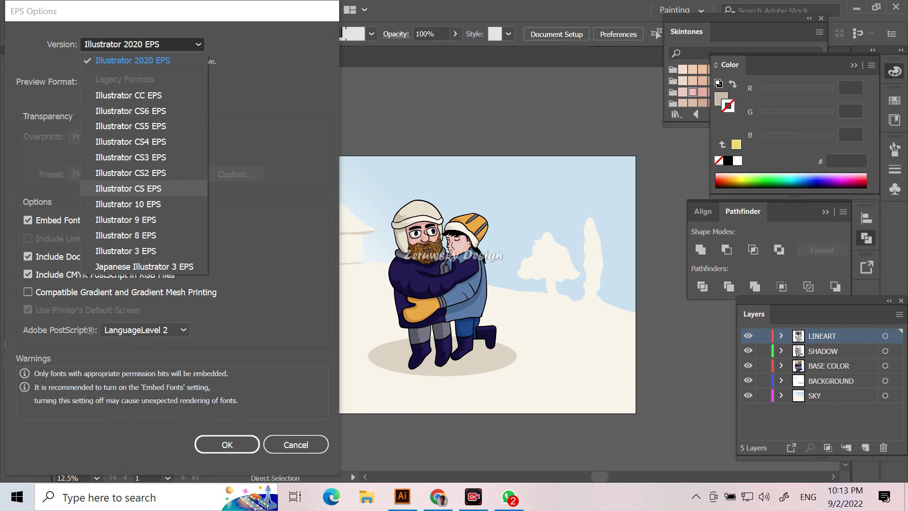
click(204, 154)
click(200, 443)
click(523, 270)
- Export a PNG-24 Save for Web image named WINTER-CARTOON to freepik's New folder
click(70, 10)
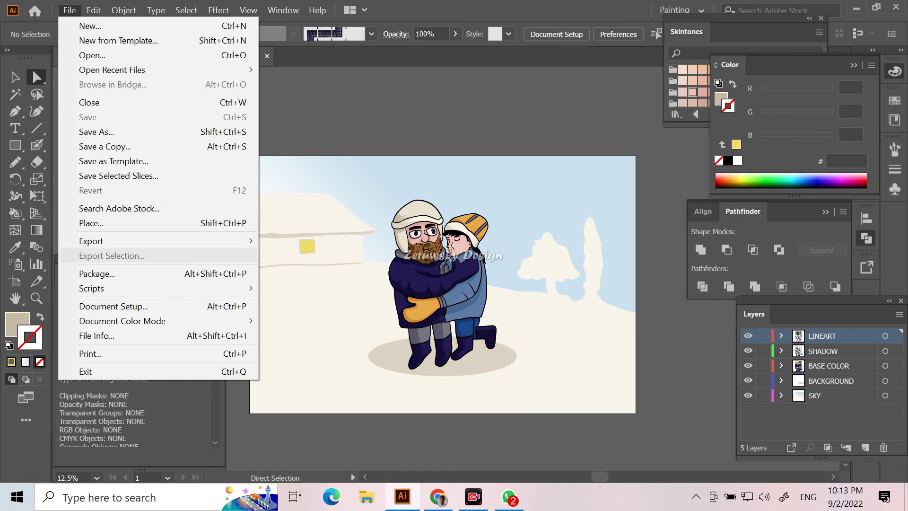
click(303, 272)
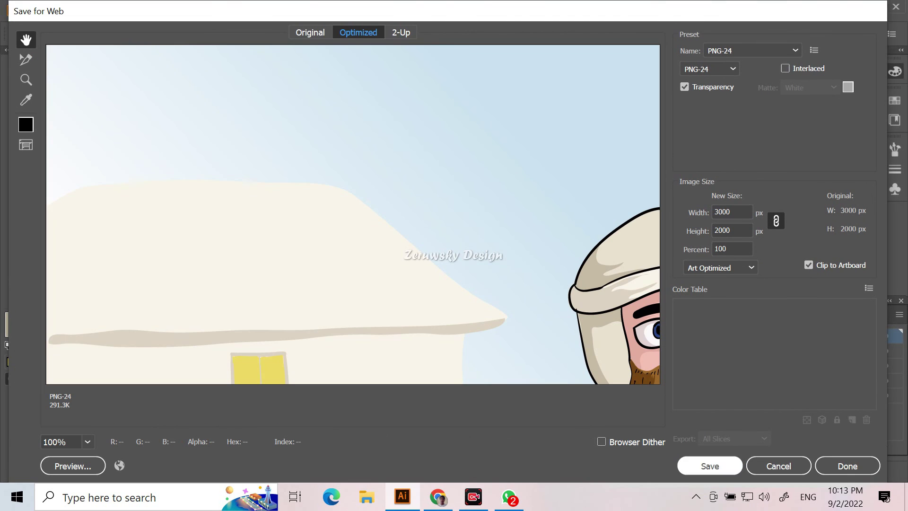
click(709, 465)
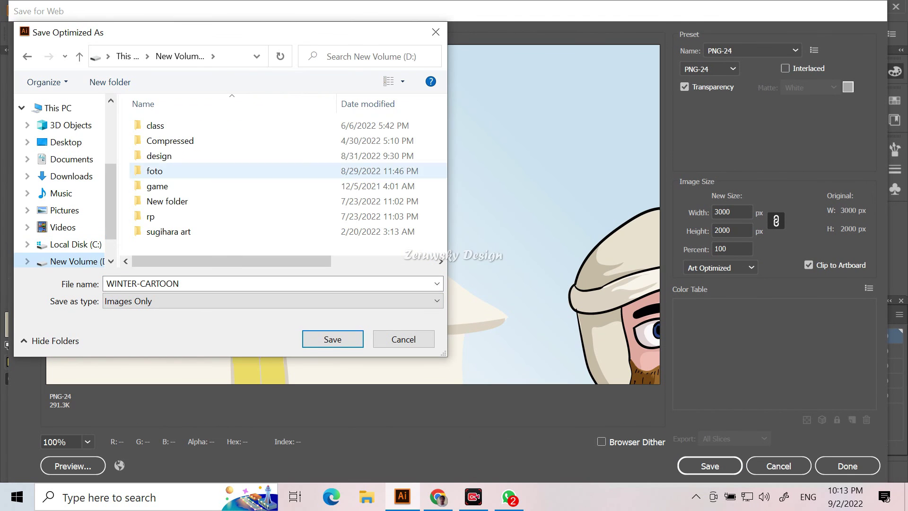
double_click(156, 155)
double_click(180, 217)
double_click(244, 222)
double_click(243, 142)
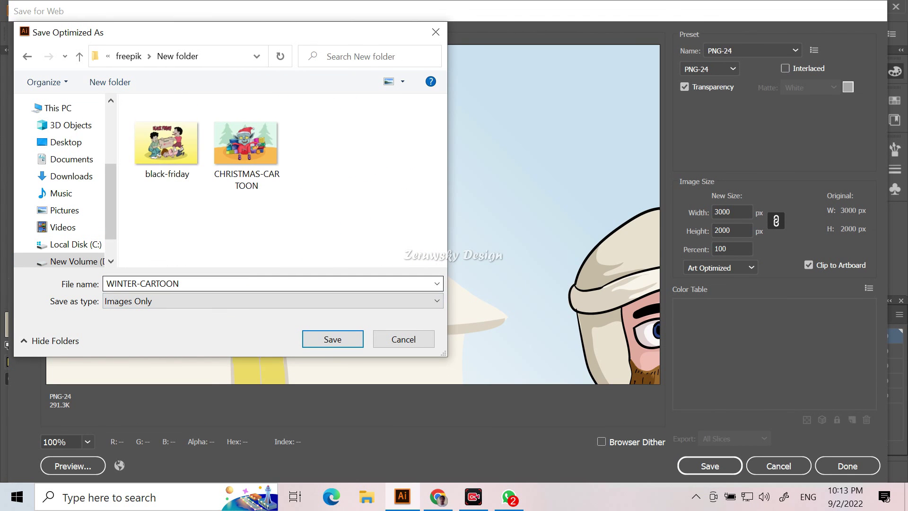